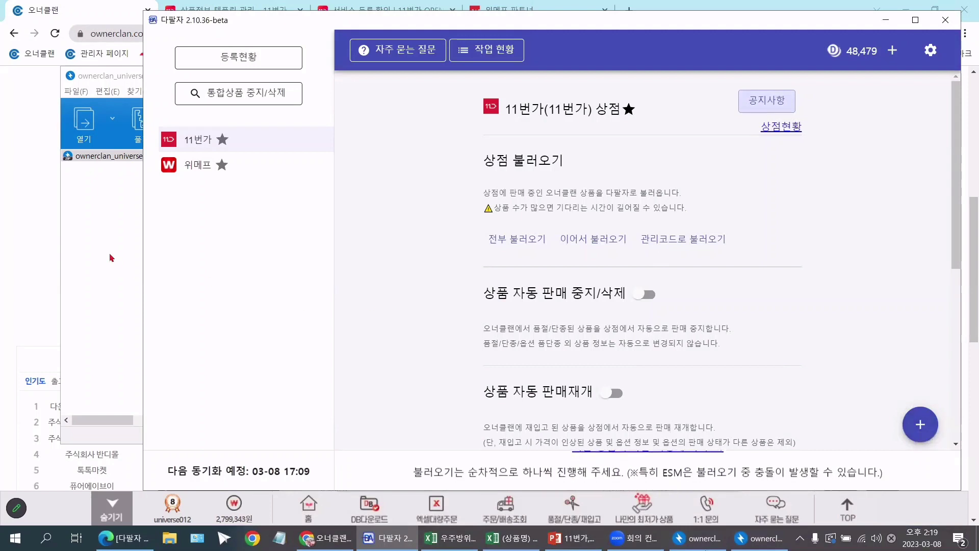
pyautogui.click(109, 255)
pyautogui.moveTo(347, 80); pyautogui.dragTo(294, 86)
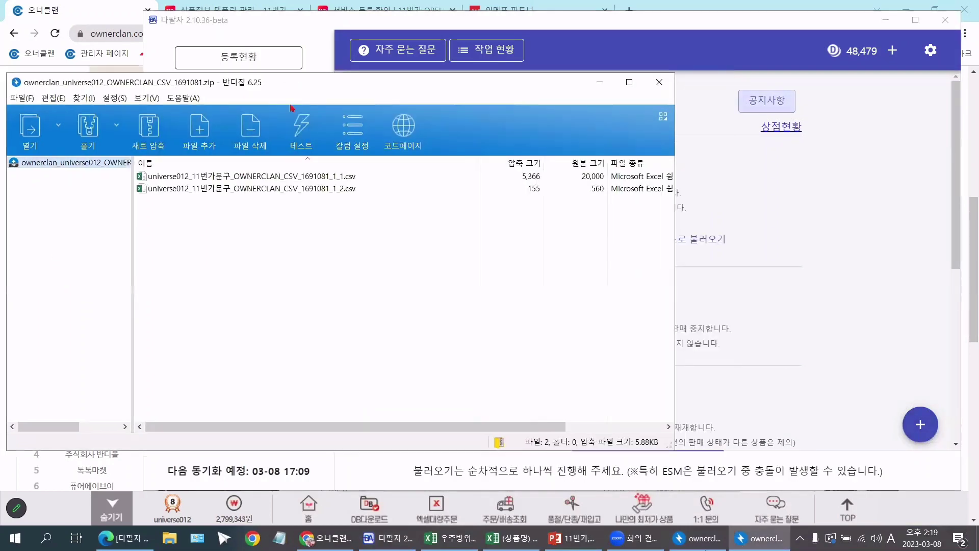
pyautogui.click(300, 177)
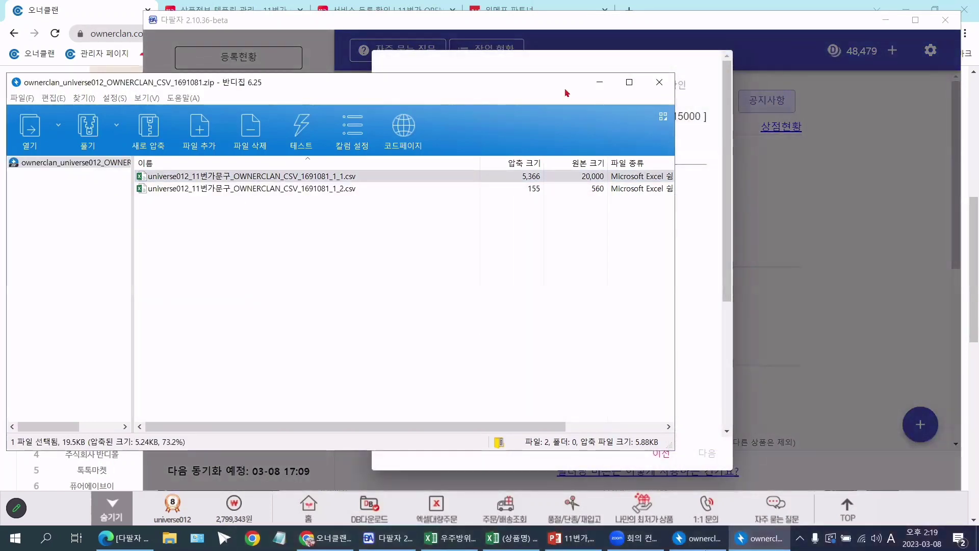
pyautogui.click(806, 183)
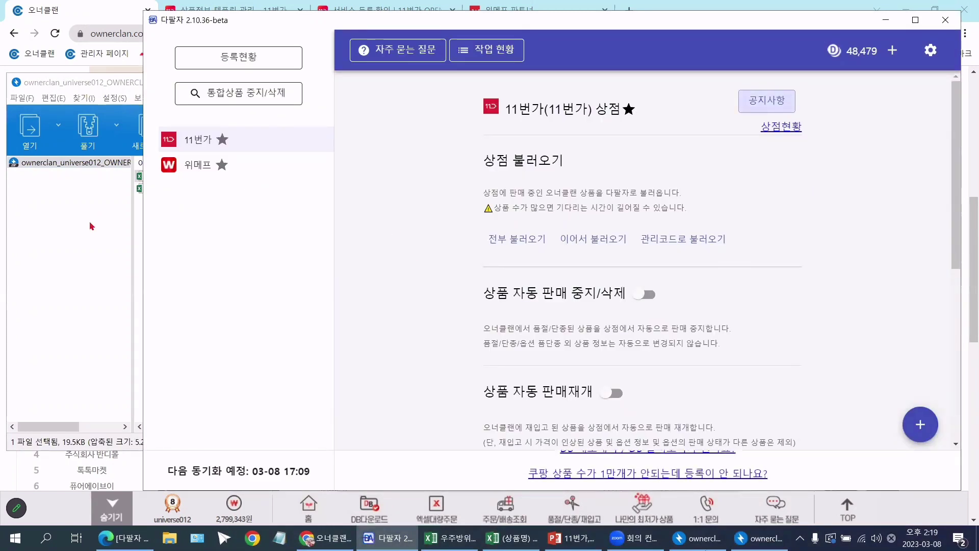
pyautogui.click(91, 226)
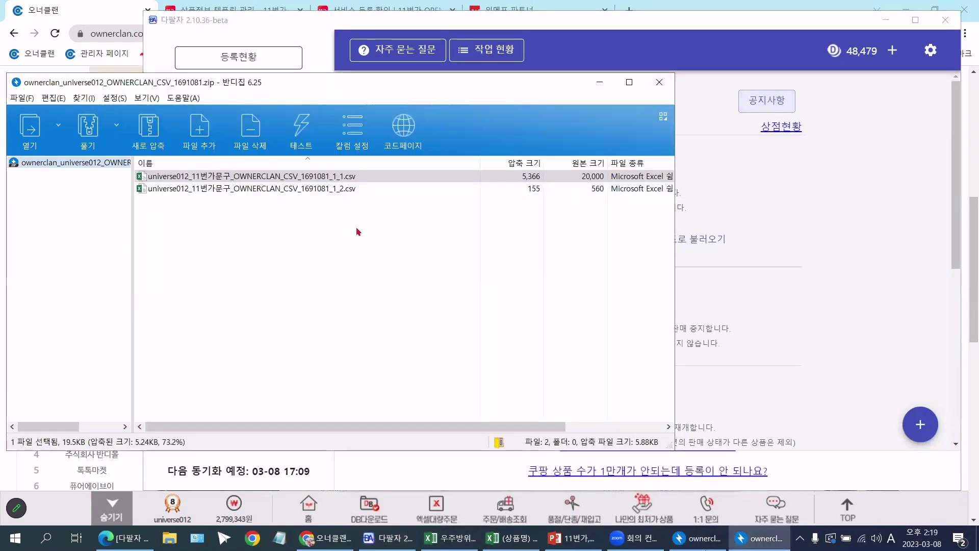
pyautogui.hotkey('alt', 'Tab')
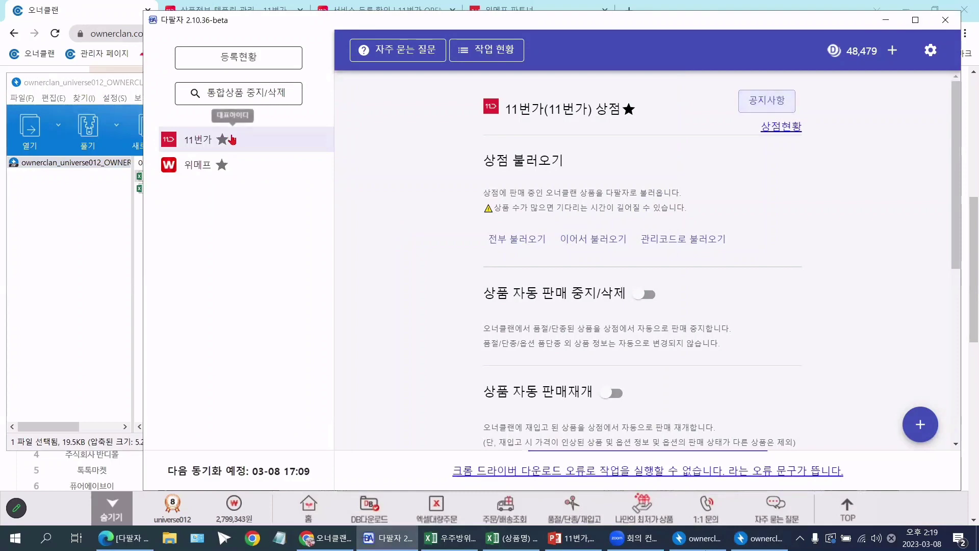
pyautogui.hotkey('alt', 'Tab')
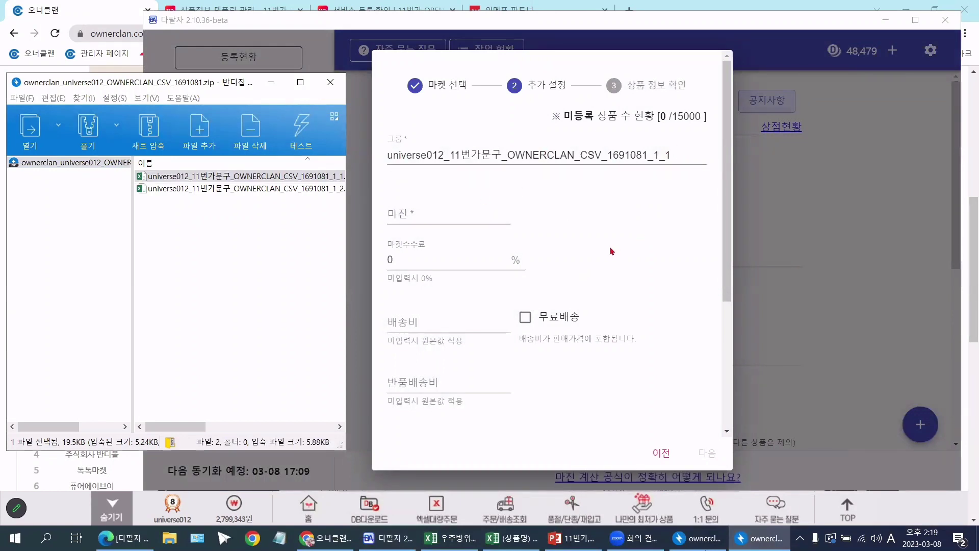
pyautogui.click(805, 236)
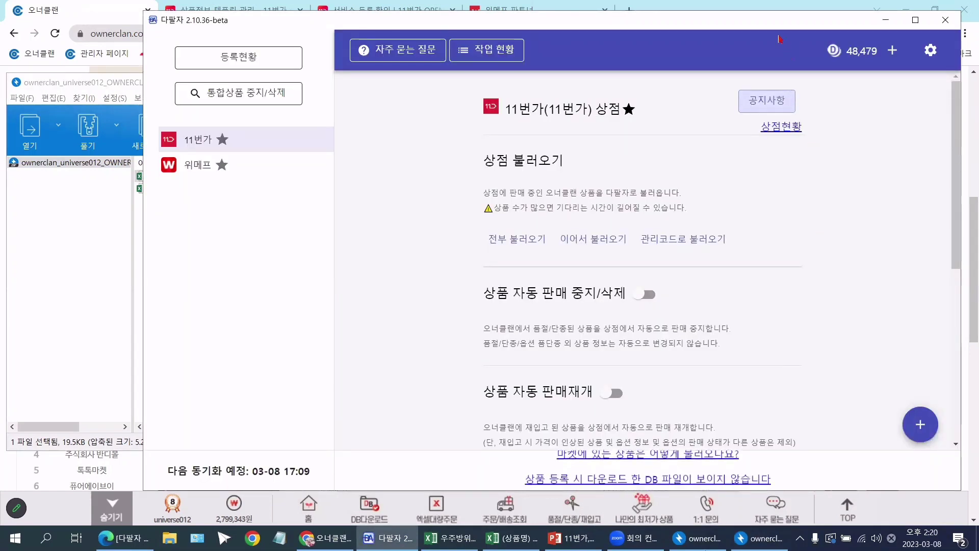
# - Load the archive file ending in OWNERCLAN_CSV_1691081_1_1.csv into the 11번가 store's product registration in 다팔자
pyautogui.moveTo(771, 22); pyautogui.dragTo(785, 23)
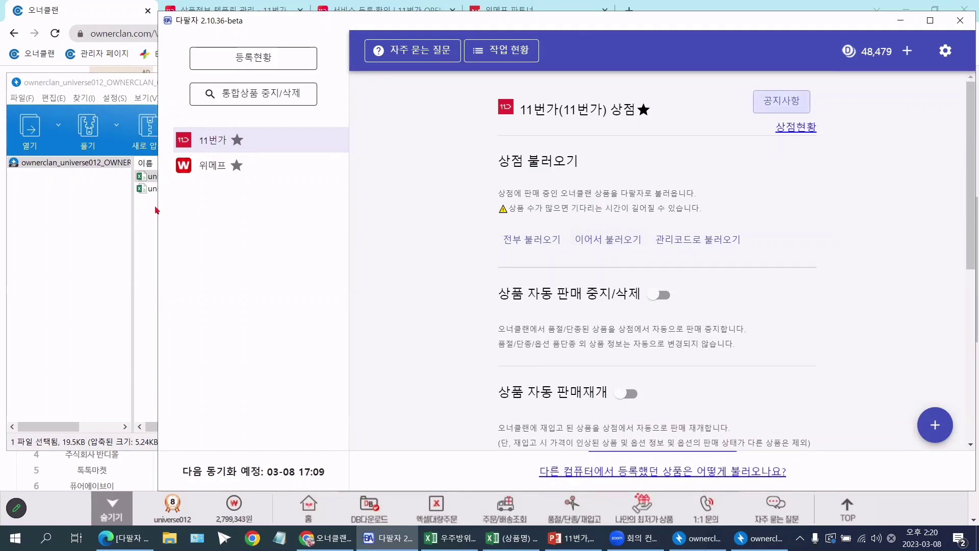
pyautogui.click(93, 229)
pyautogui.doubleClick(223, 176)
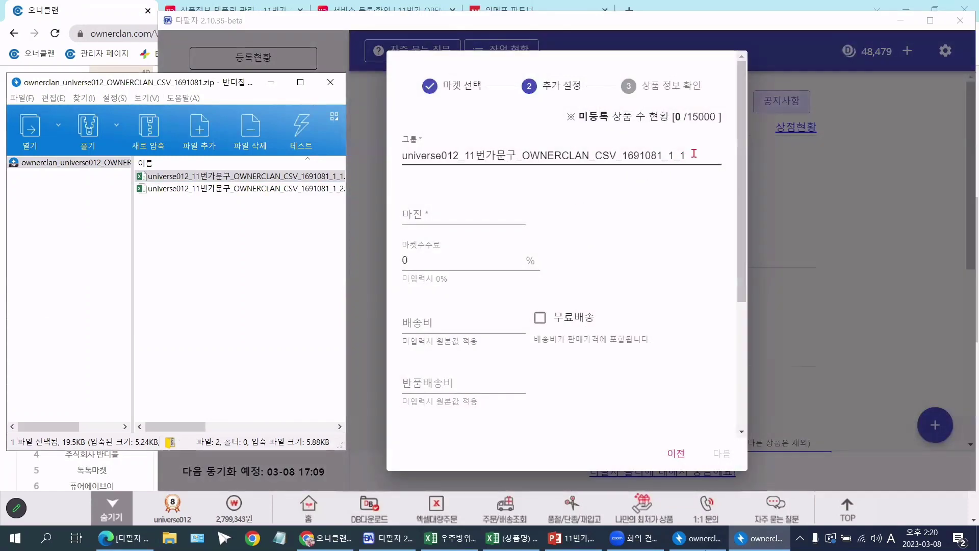
# - Replace the product group name (그룹) with 상품
pyautogui.moveTo(698, 154); pyautogui.dragTo(384, 167)
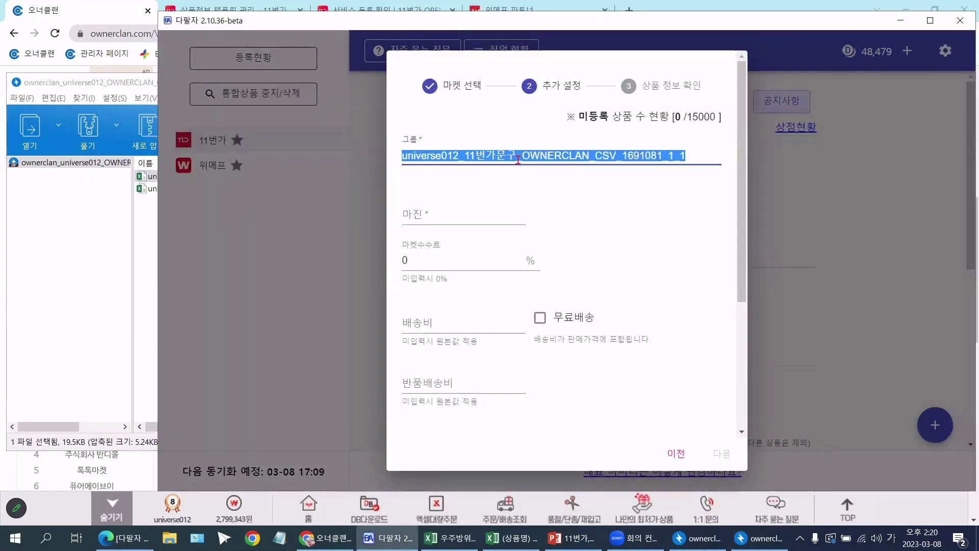
pyautogui.write('문')
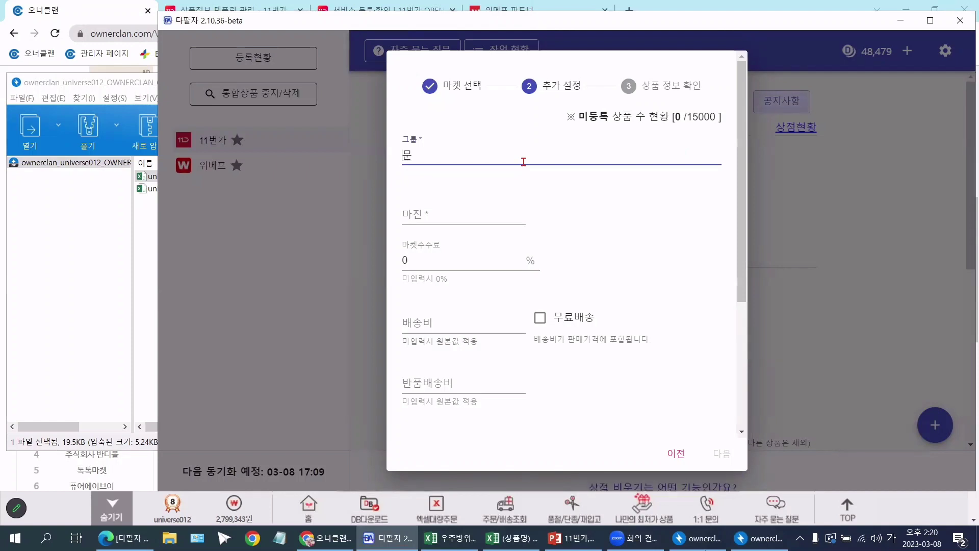
pyautogui.write('구')
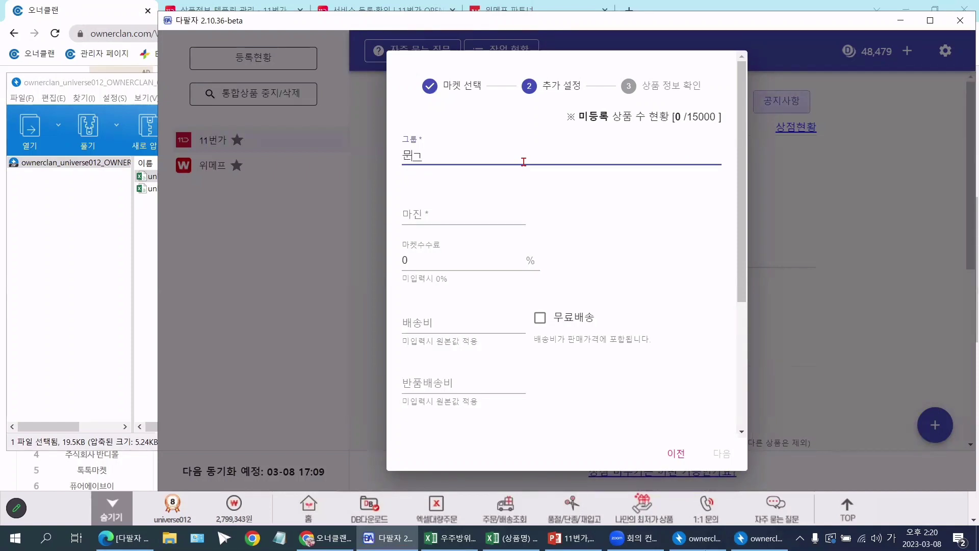
pyautogui.press('BackSpace')
pyautogui.press('BackSpace')
pyautogui.write('문구')
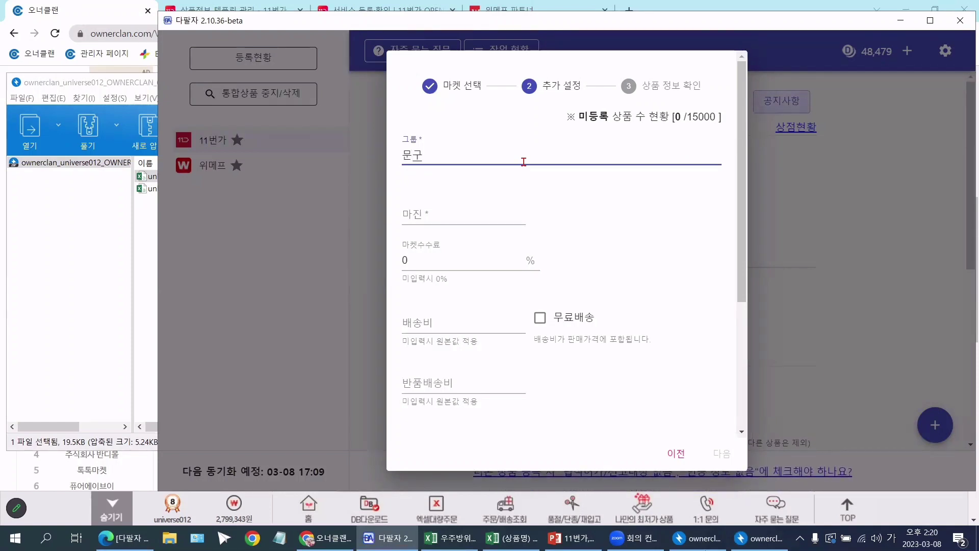
pyautogui.press('BackSpace')
pyautogui.press('BackSpace')
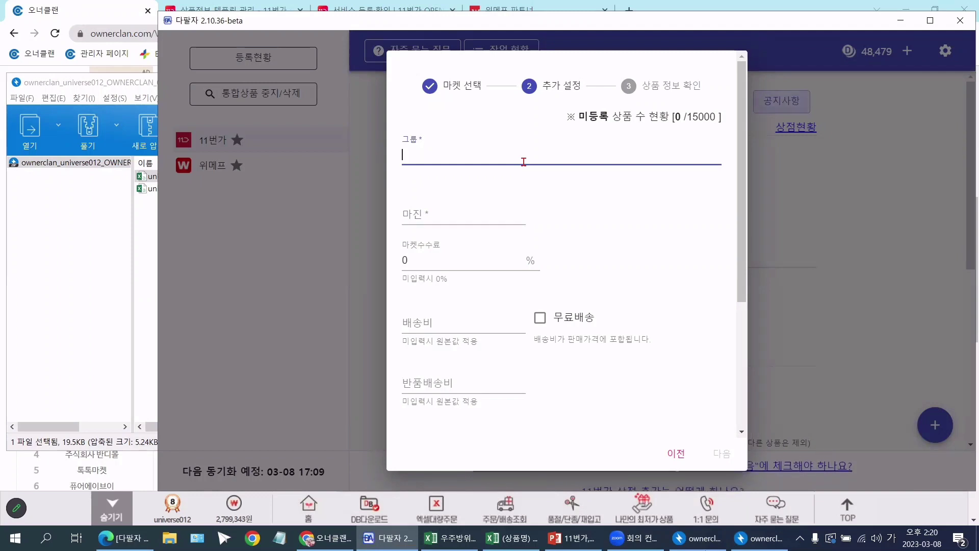
pyautogui.write('사워')
pyautogui.press('BackSpace')
pyautogui.press('BackSpace')
pyautogui.press('BackSpace')
pyautogui.write('새')
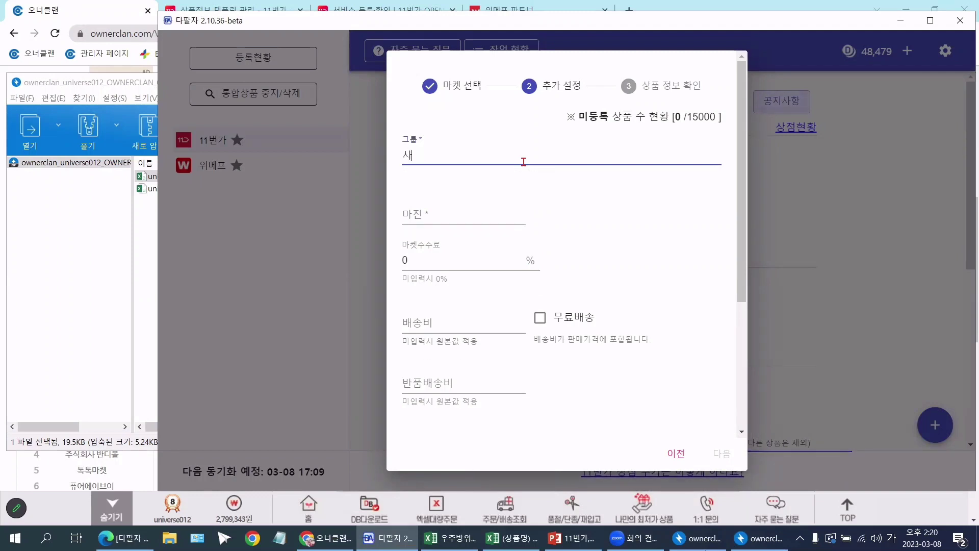
pyautogui.write('ㅏ유]]')
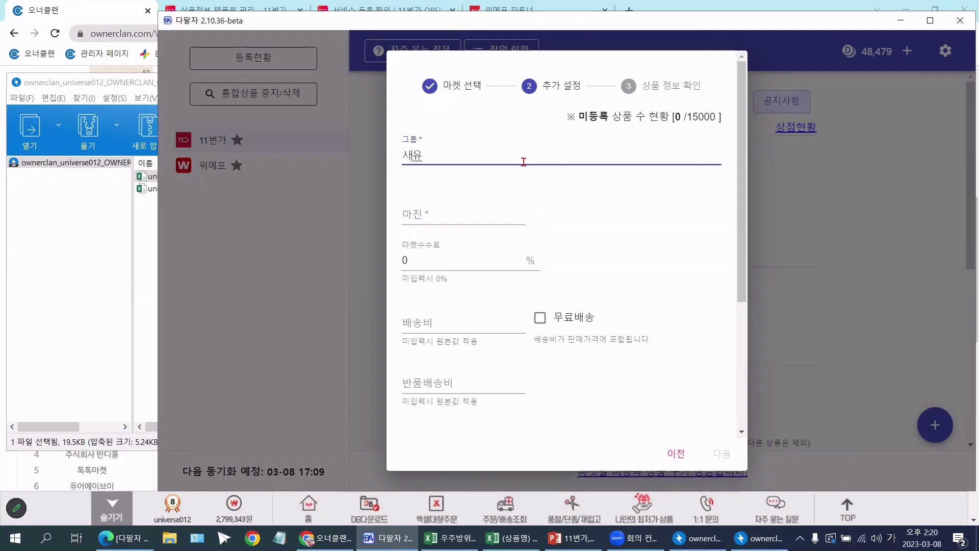
pyautogui.press('BackSpace')
pyautogui.press('BackSpace')
pyautogui.press('BackSpace')
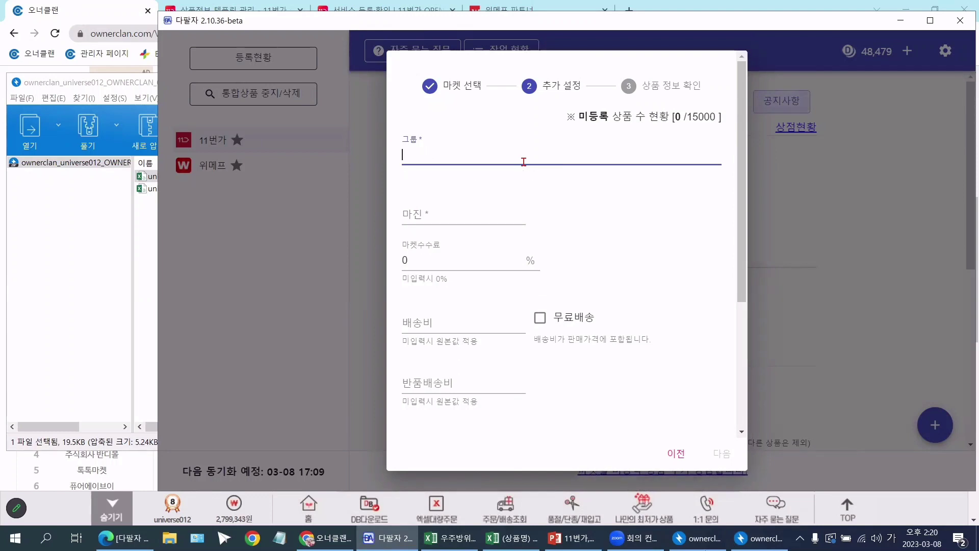
pyautogui.write('샘푸')
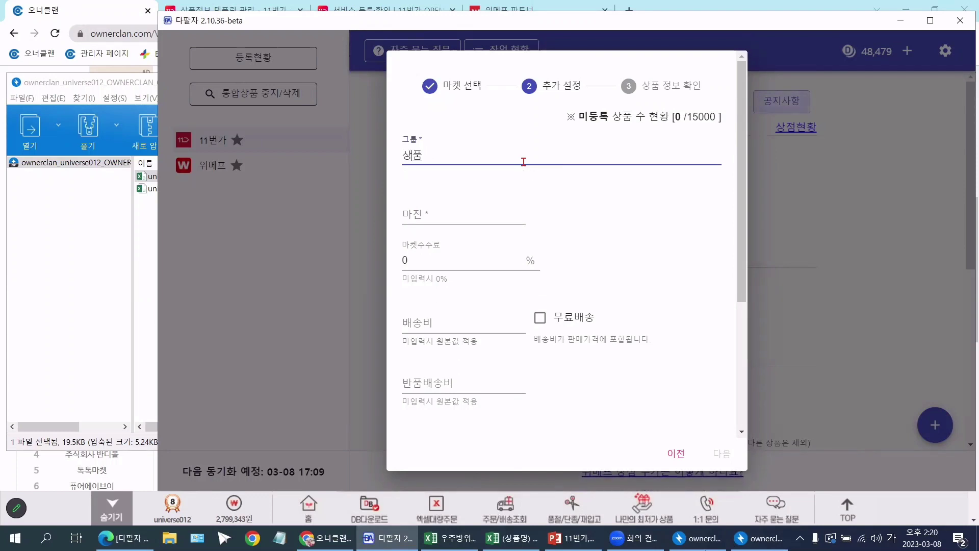
# - Set the margin (마진) to 14.3 and the market fee (마켓수수료) to 17%
pyautogui.click(472, 217)
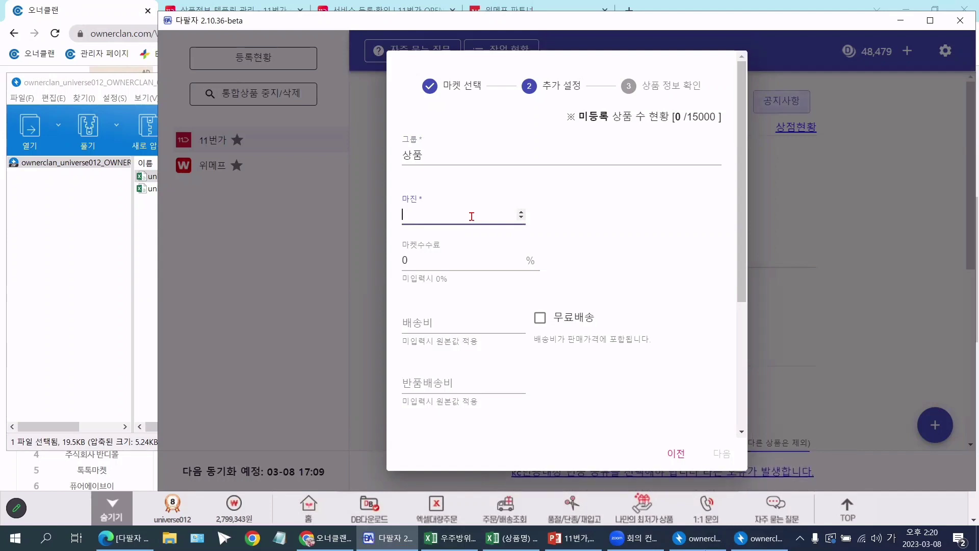
pyautogui.write('14')
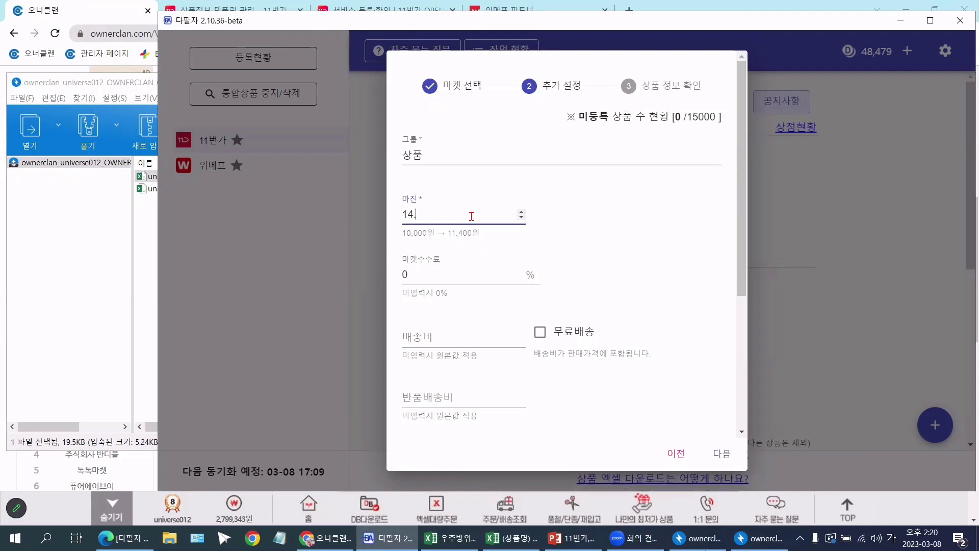
pyautogui.write('.')
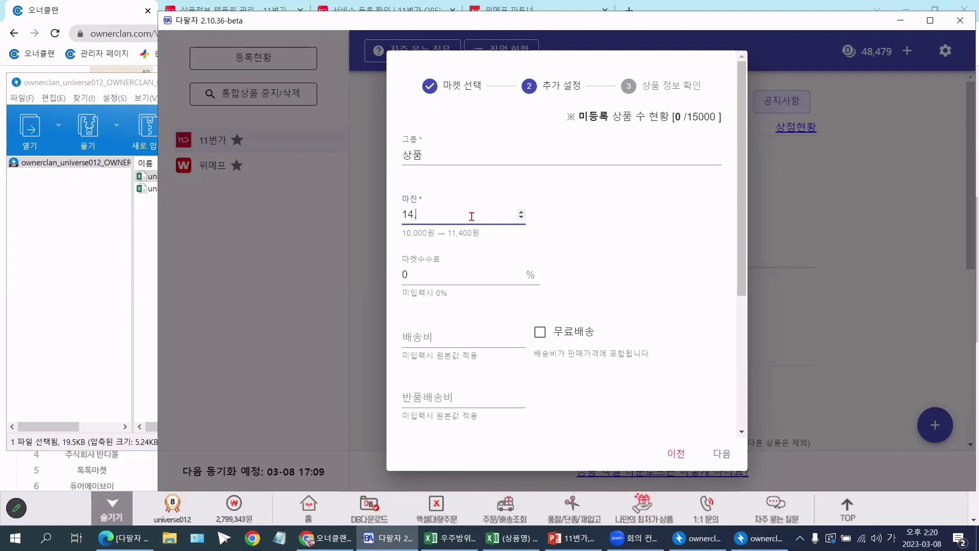
pyautogui.write('3')
pyautogui.click(465, 268)
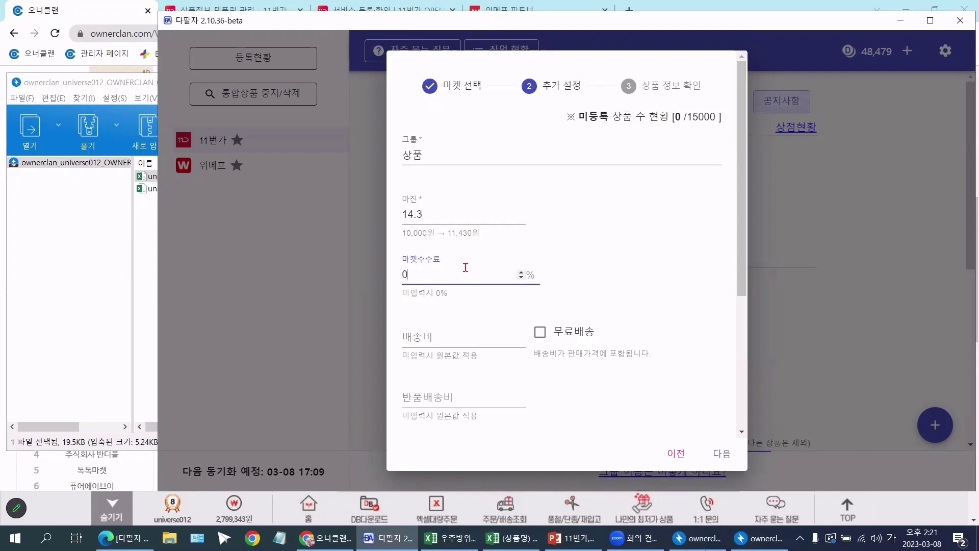
pyautogui.press('BackSpace')
pyautogui.write('17')
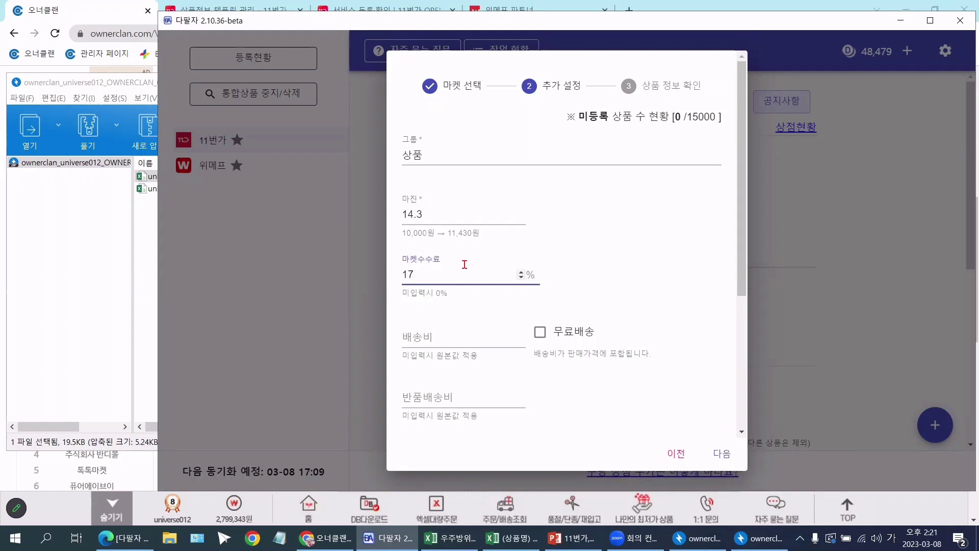
pyautogui.click(590, 262)
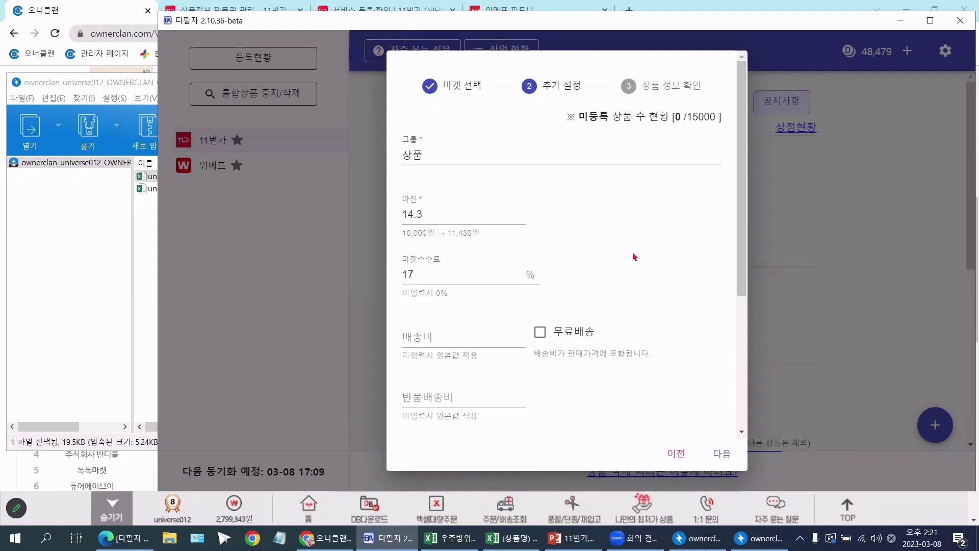
# - Enable 인증 정보 없음으로 등록 so the products are registered without certification information
pyautogui.scroll(-2, 639, 255)
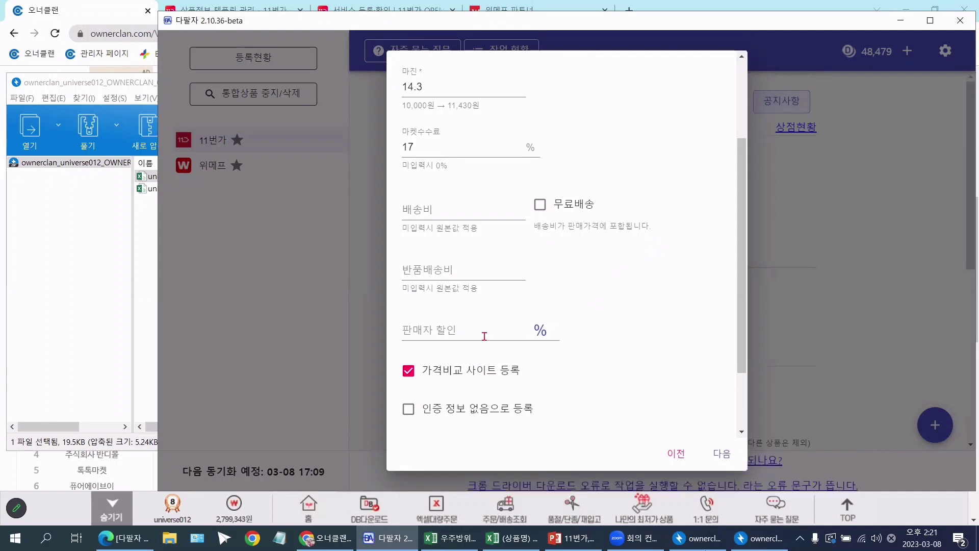
pyautogui.scroll(-2, 648, 255)
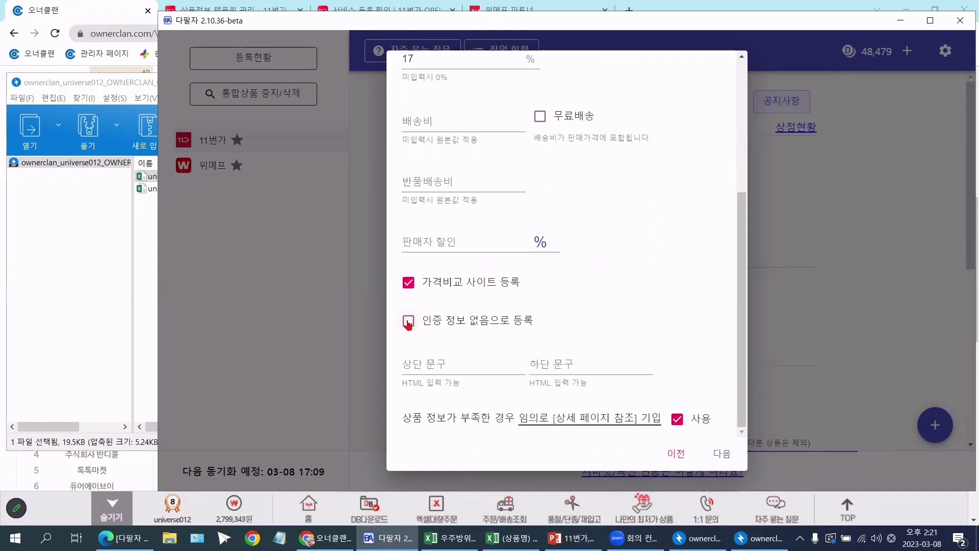
pyautogui.click(408, 322)
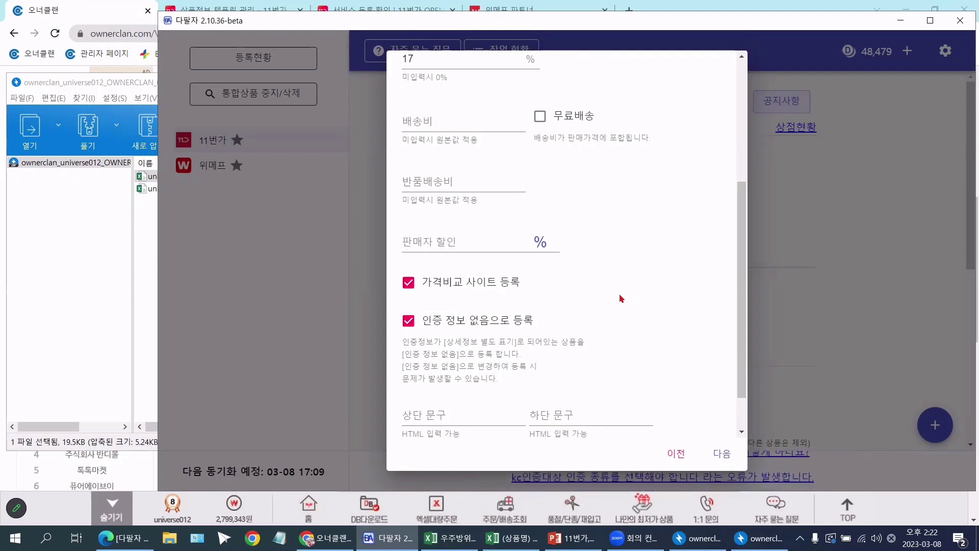
pyautogui.scroll(-1, 622, 306)
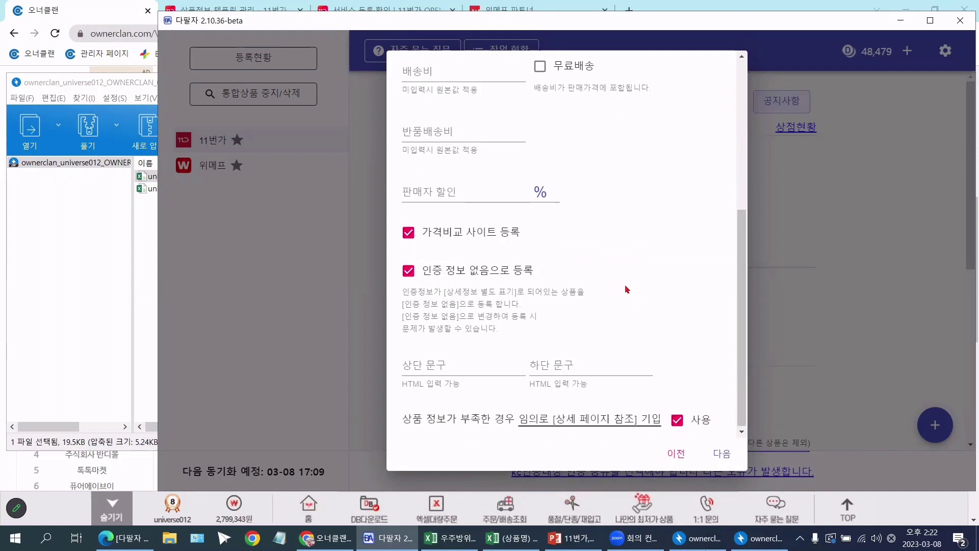
pyautogui.click(443, 362)
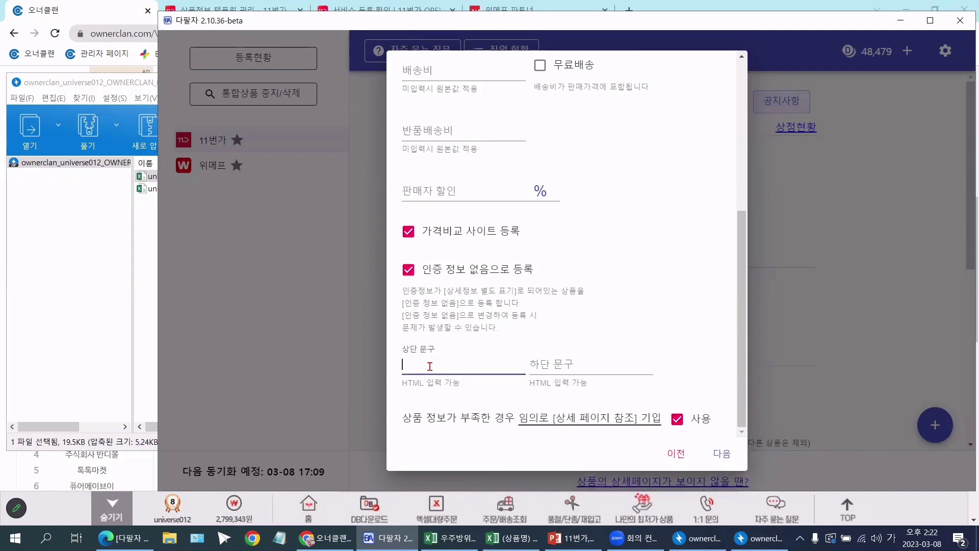
pyautogui.click(563, 363)
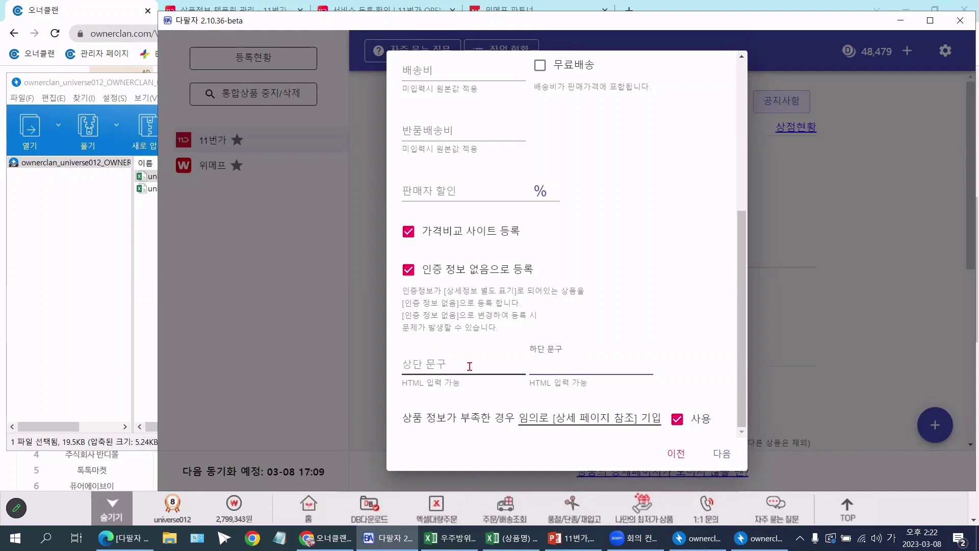
pyautogui.click(687, 316)
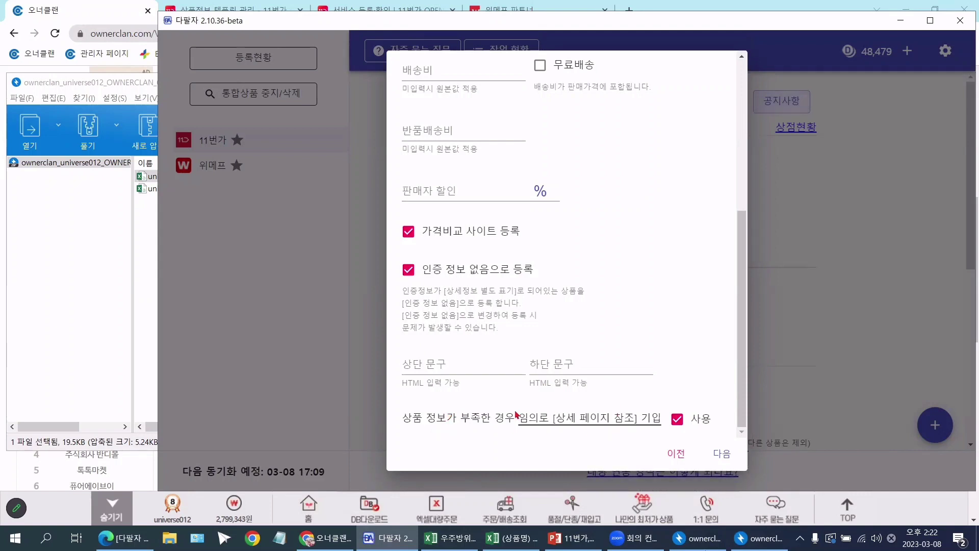
pyautogui.click(677, 419)
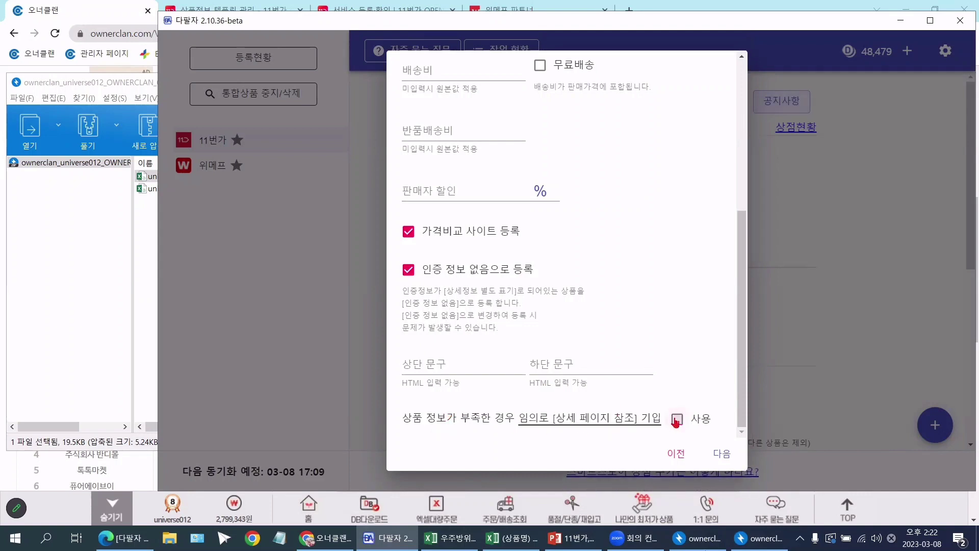
pyautogui.click(676, 419)
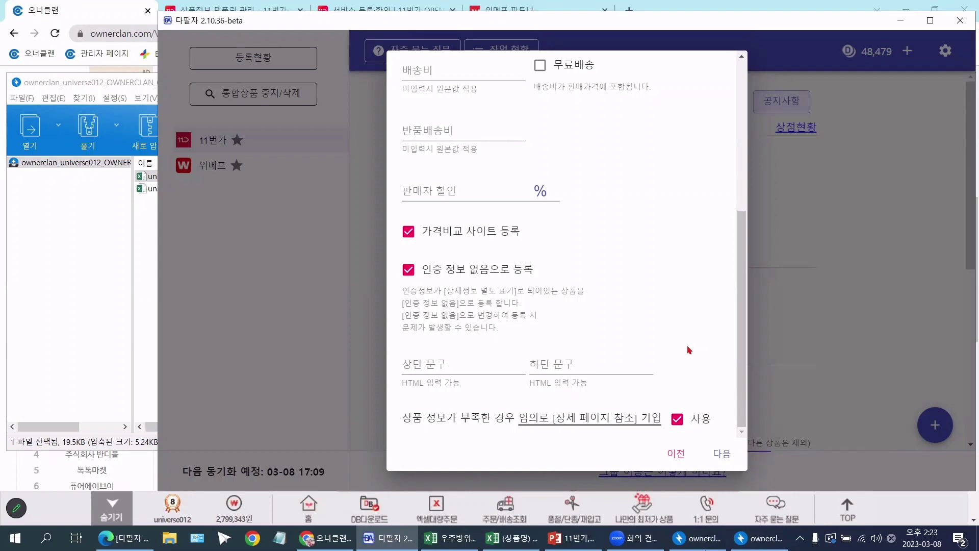
# - Proceed to the product information check (상품 정보 확인) and open the Excel preview for editing
pyautogui.click(722, 454)
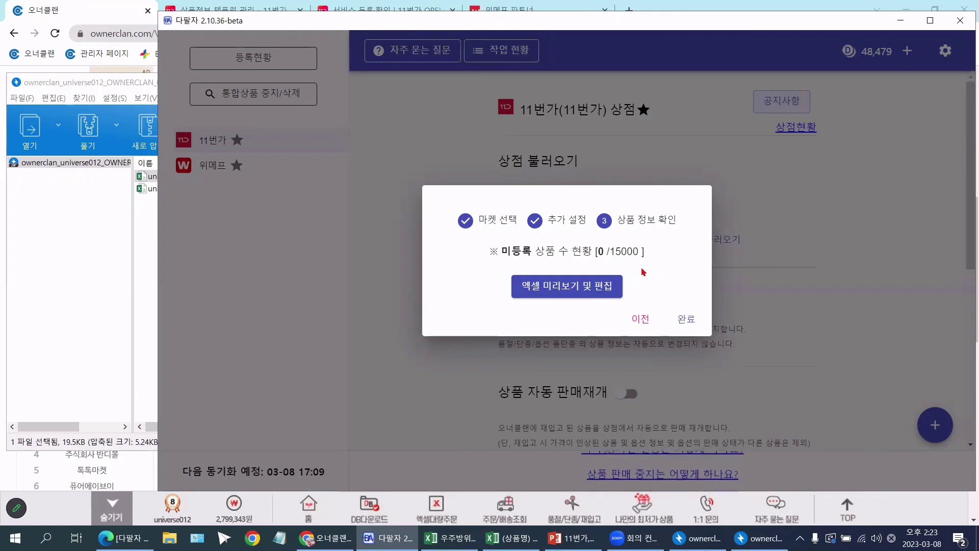
pyautogui.click(588, 289)
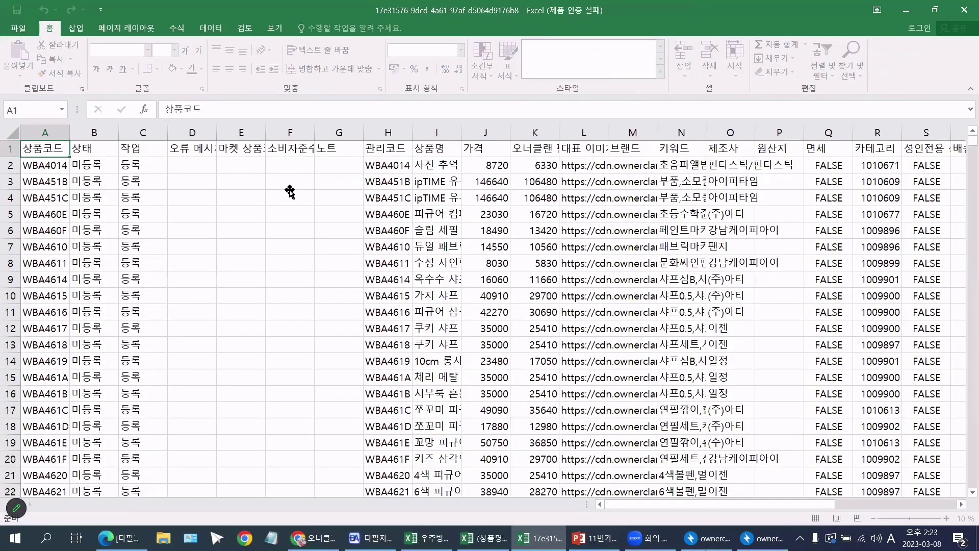
pyautogui.click(291, 168)
pyautogui.click(291, 197)
pyautogui.click(291, 166)
pyautogui.click(334, 166)
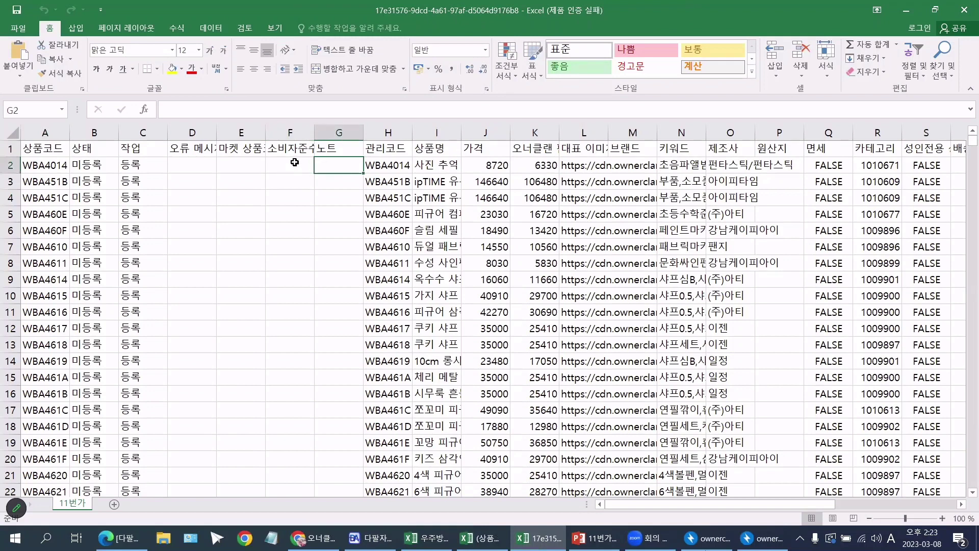
pyautogui.click(292, 164)
pyautogui.click(244, 166)
pyautogui.click(203, 168)
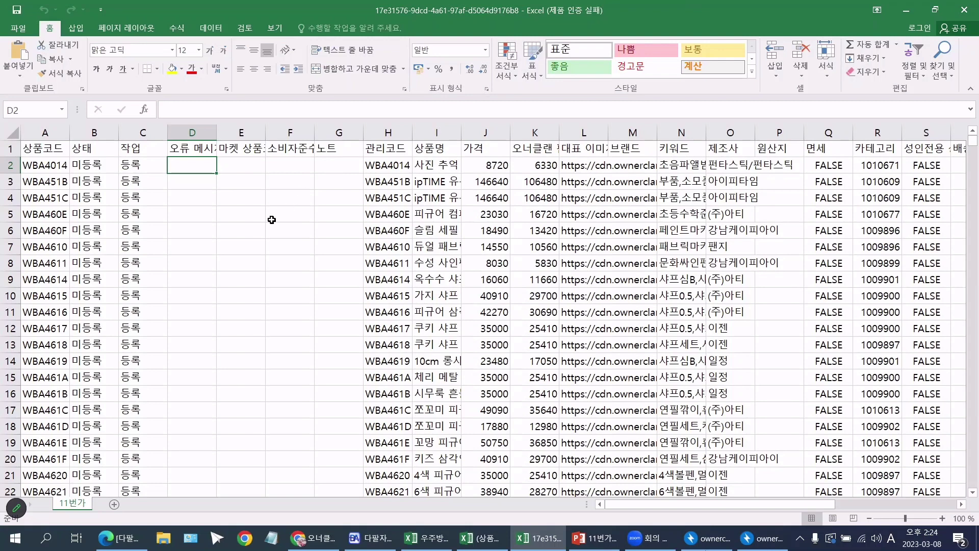
# - In the duplicate-word removal workbook, run the macro on the sample sentence in A1 and widen columns A and B
pyautogui.click(482, 538)
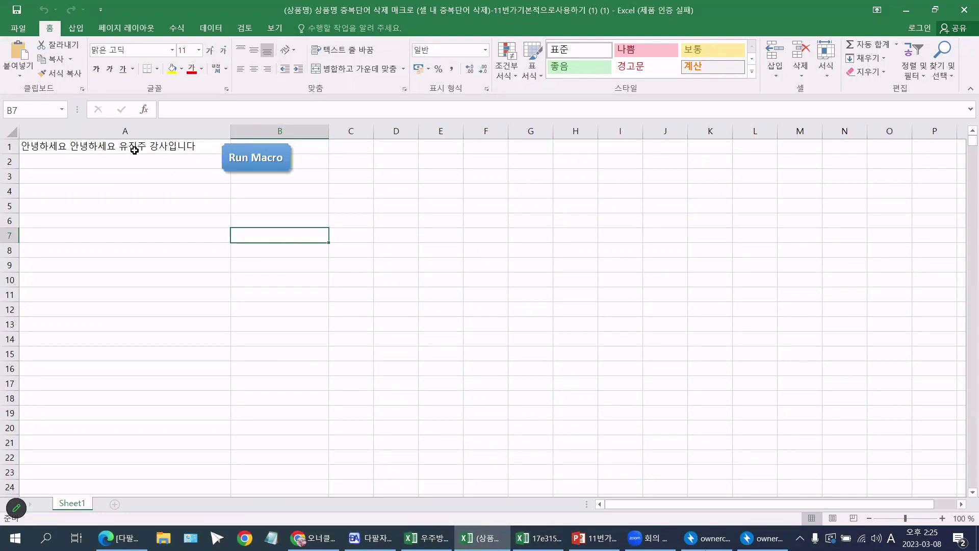
pyautogui.click(152, 148)
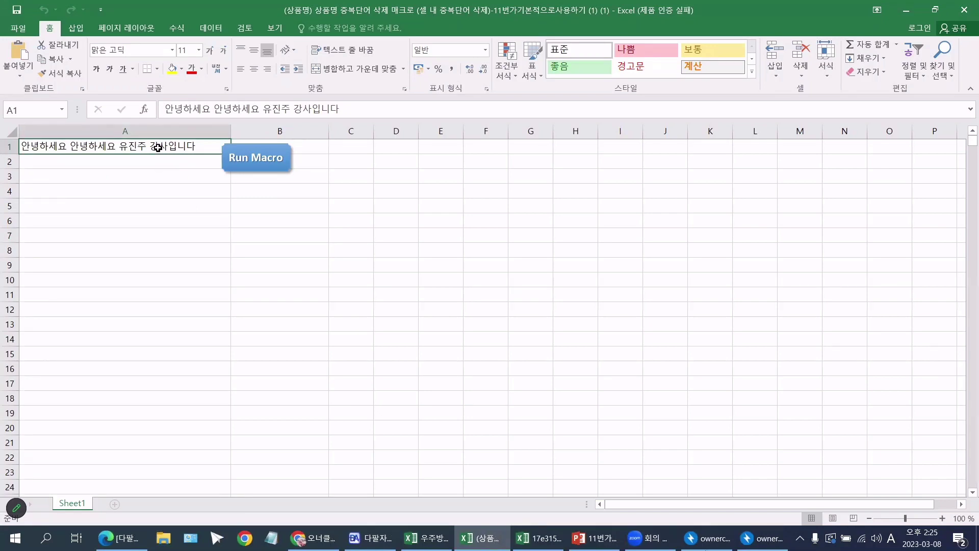
pyautogui.click(264, 162)
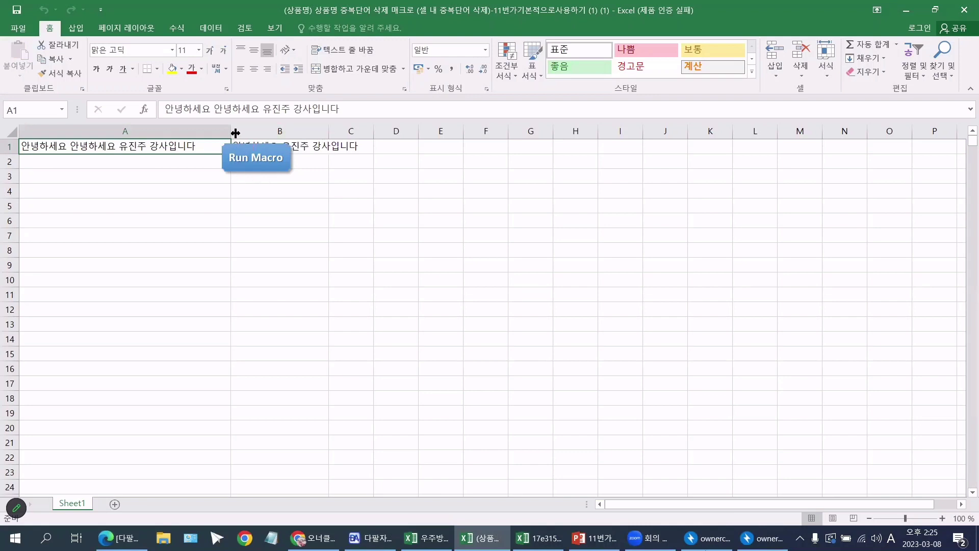
pyautogui.moveTo(231, 131); pyautogui.dragTo(338, 131)
pyautogui.moveTo(435, 132); pyautogui.dragTo(550, 131)
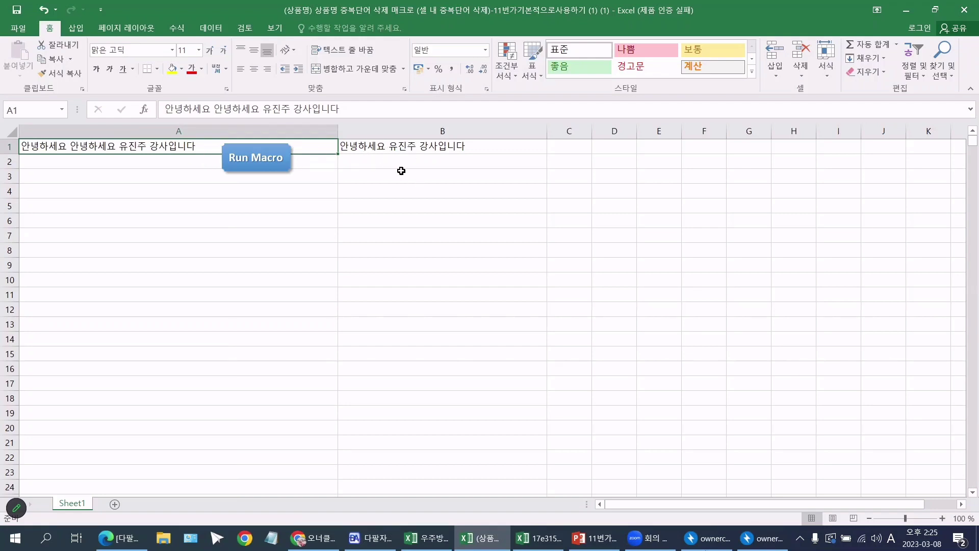
pyautogui.click(462, 152)
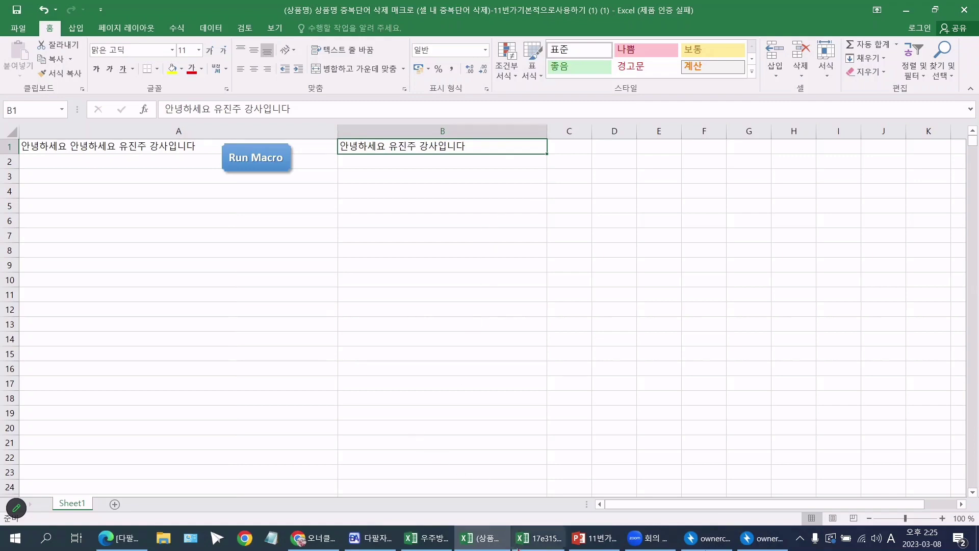
# - In the 11번가 product workbook, widen the 상품명 column and copy all product names from I2 down to the last row
pyautogui.click(541, 539)
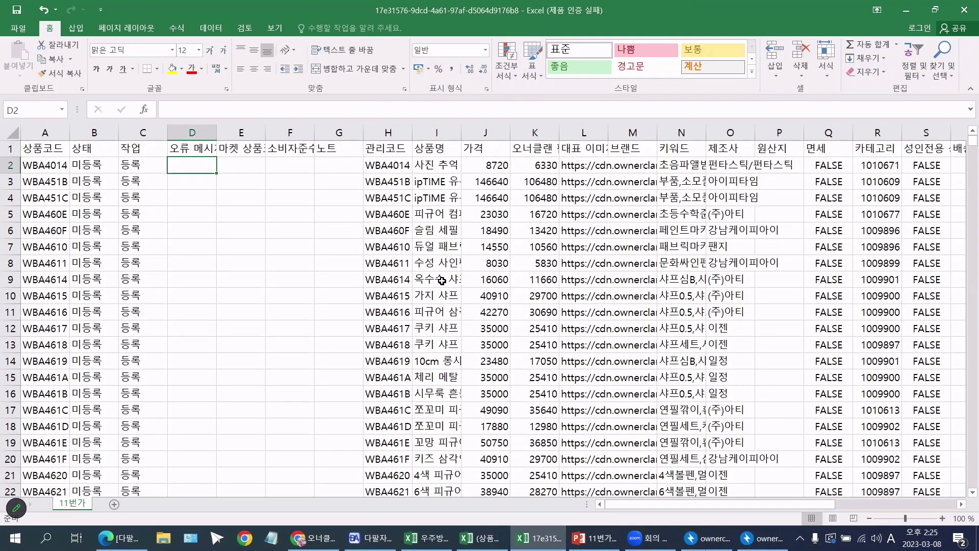
pyautogui.moveTo(461, 134); pyautogui.dragTo(693, 138)
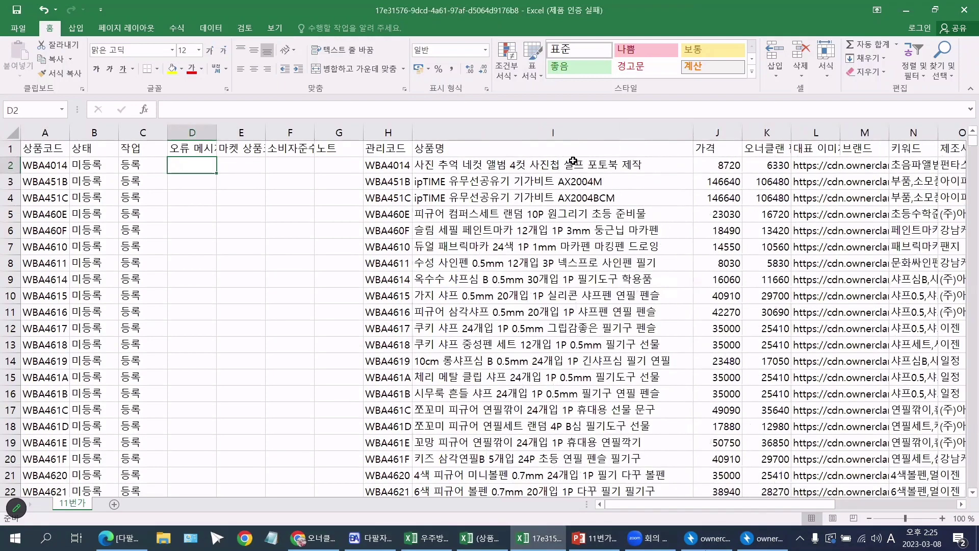
pyautogui.click(572, 163)
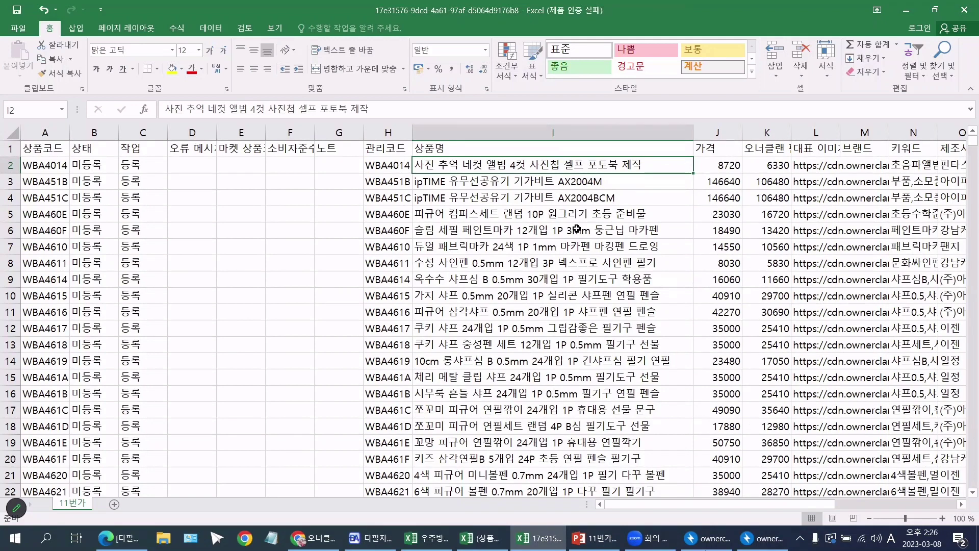
pyautogui.hotkey('ctrl', 'shift', 'Down')
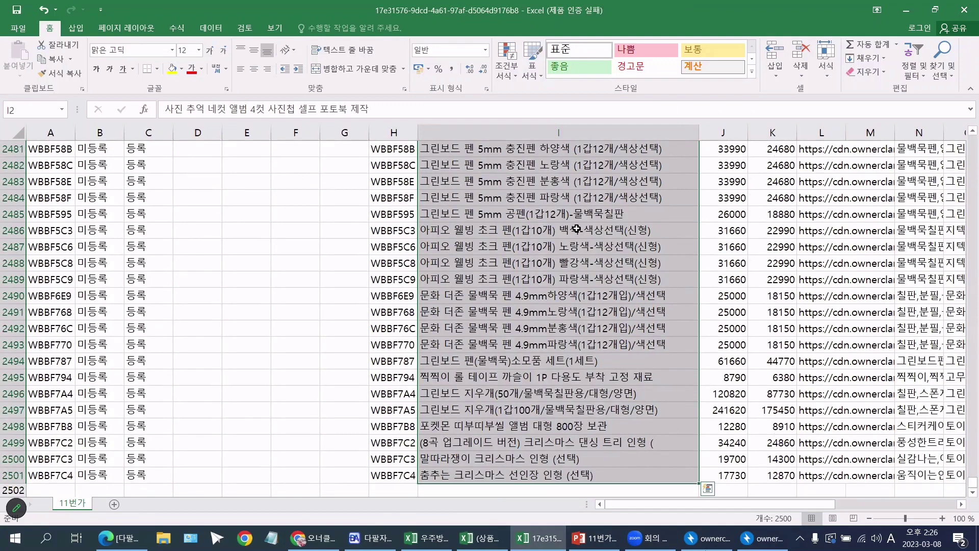
pyautogui.hotkey('ctrl', 'c')
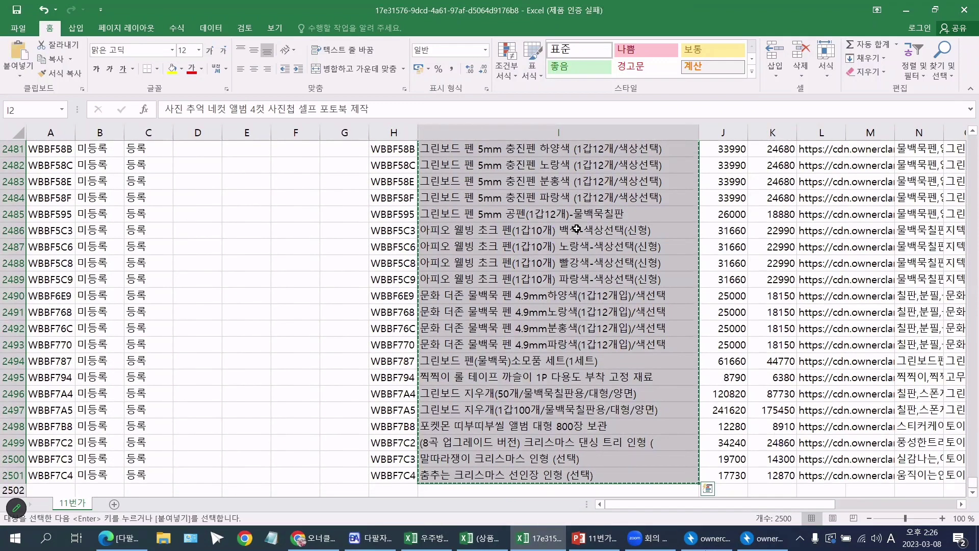
pyautogui.rightClick(576, 229)
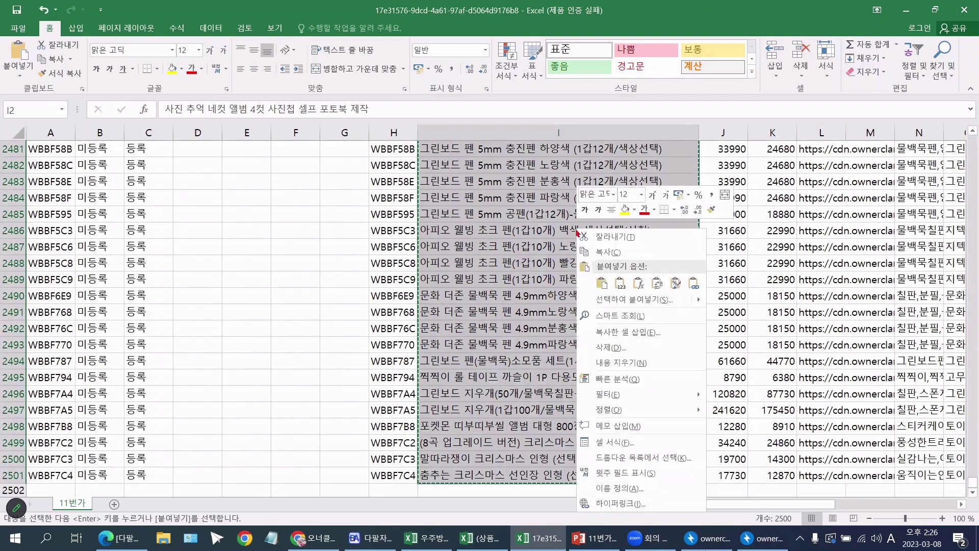
pyautogui.click(606, 254)
pyautogui.scroll(20, 538, 281)
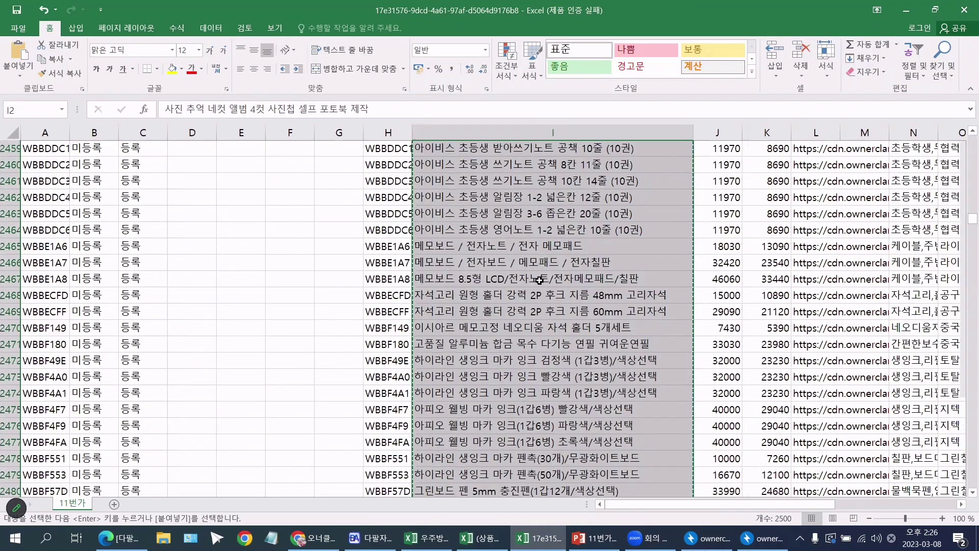
pyautogui.scroll(2, 526, 285)
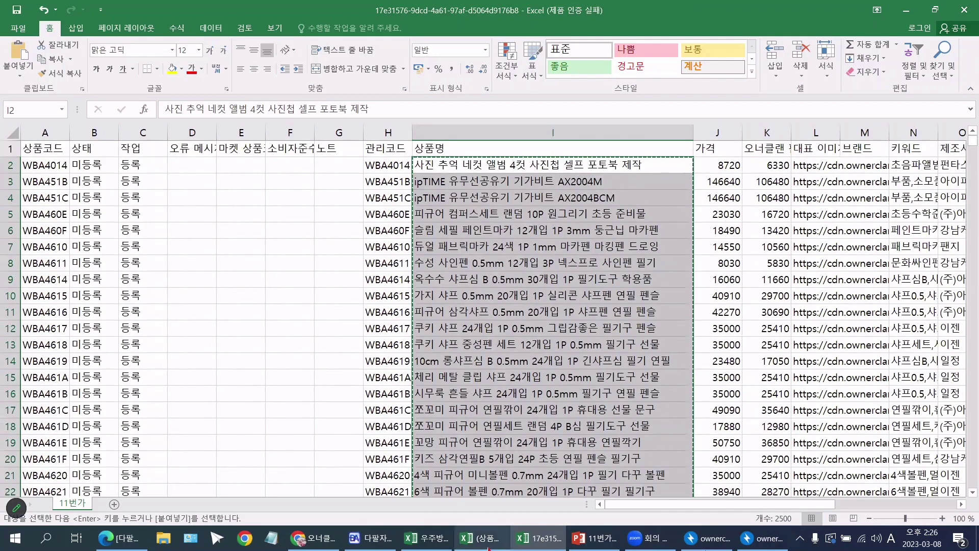
# - Paste the copied product names into column A of the duplicate-word removal workbook, starting at A1
pyautogui.moveTo(488, 547)
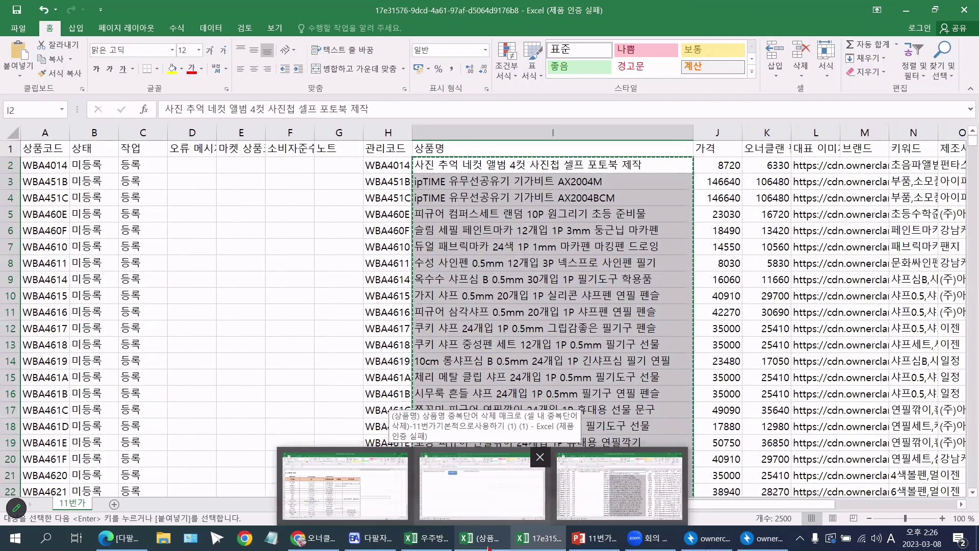
pyautogui.click(482, 487)
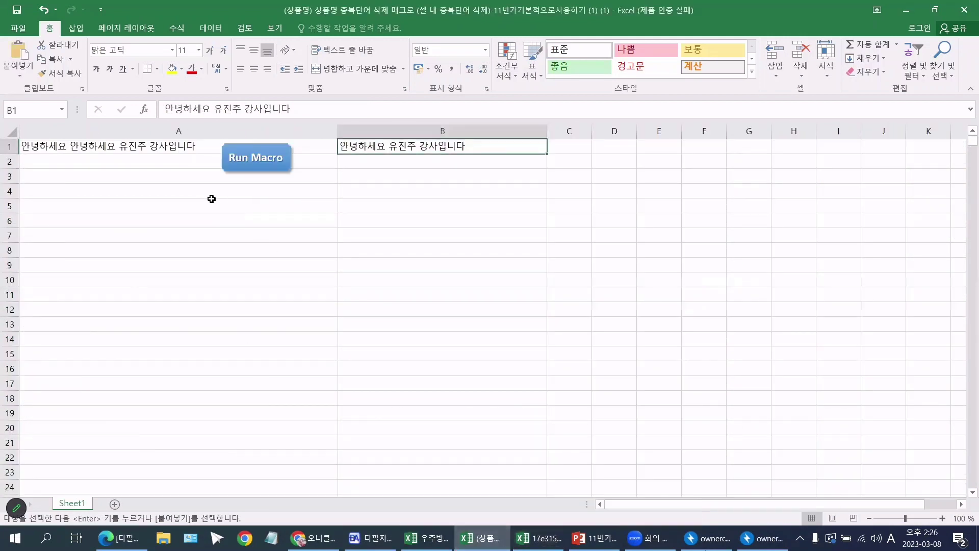
pyautogui.hotkey('ctrl', 'v')
pyautogui.rightClick(173, 148)
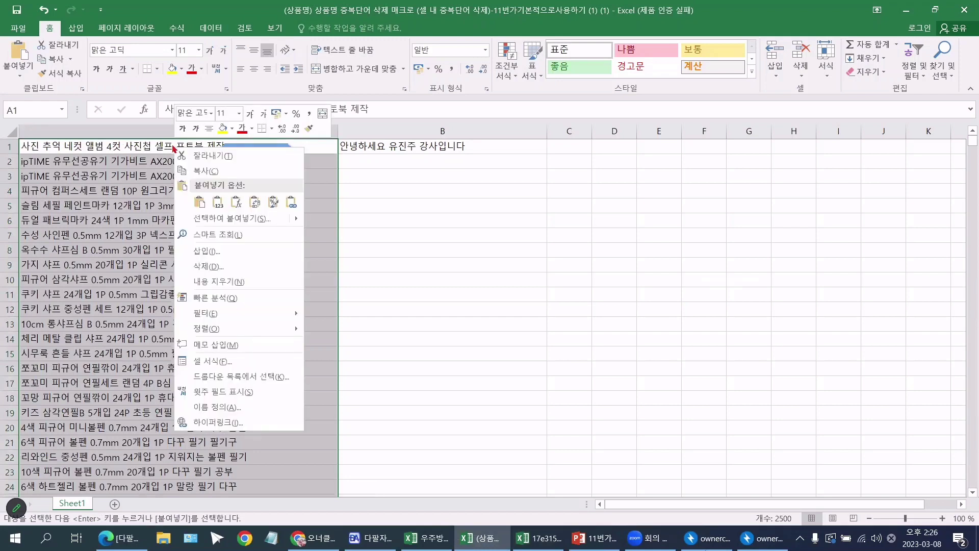
pyautogui.click(206, 202)
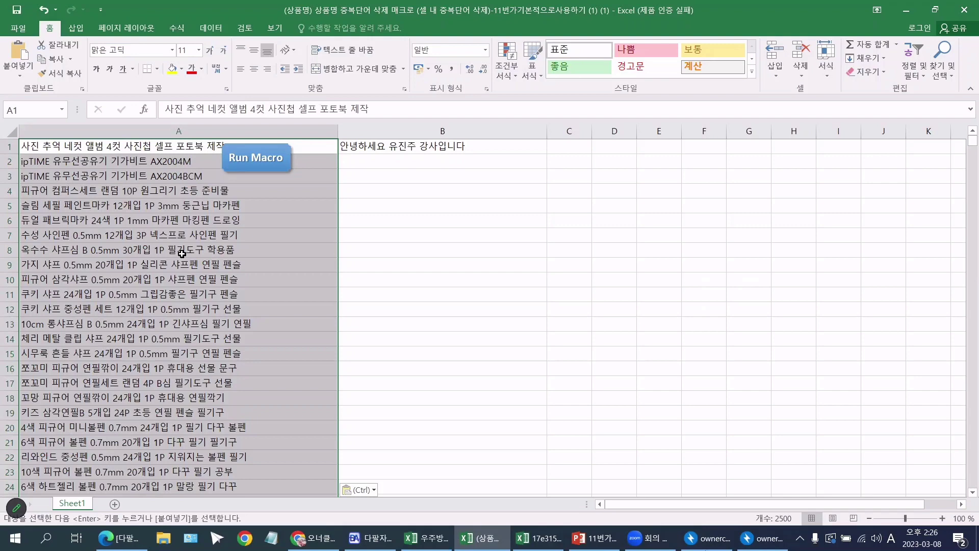
# - Run the duplicate-word removal macro on the pasted product names and widen column B to fit its output
pyautogui.click(259, 156)
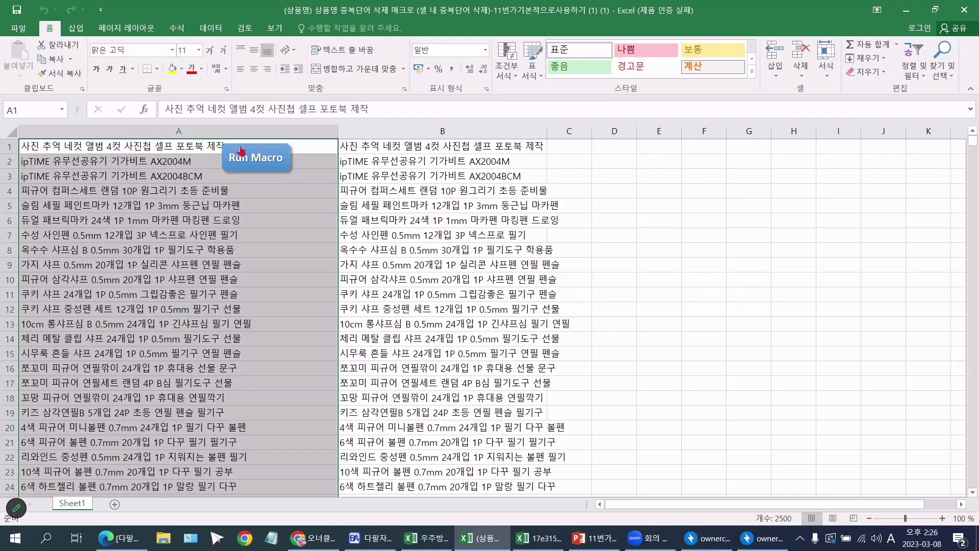
pyautogui.click(402, 148)
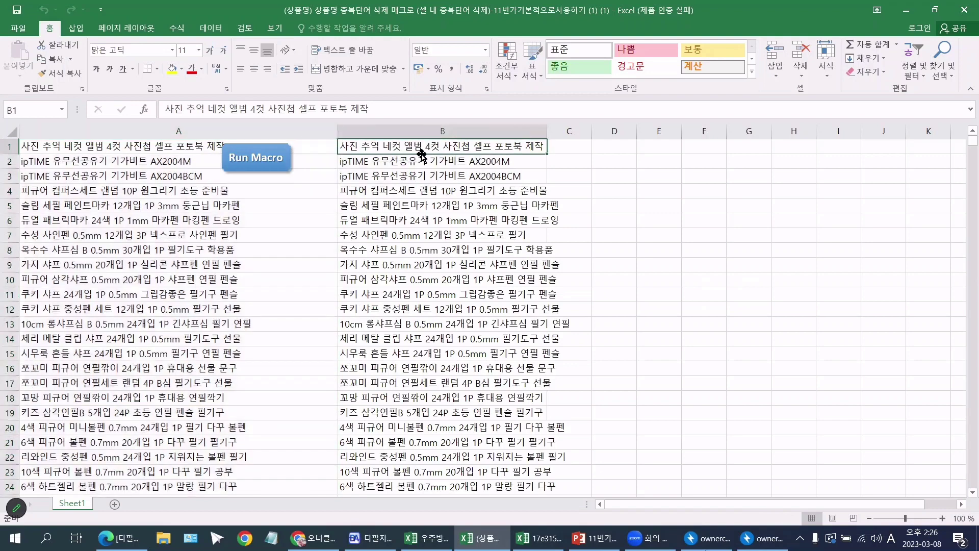
pyautogui.moveTo(547, 131); pyautogui.dragTo(629, 128)
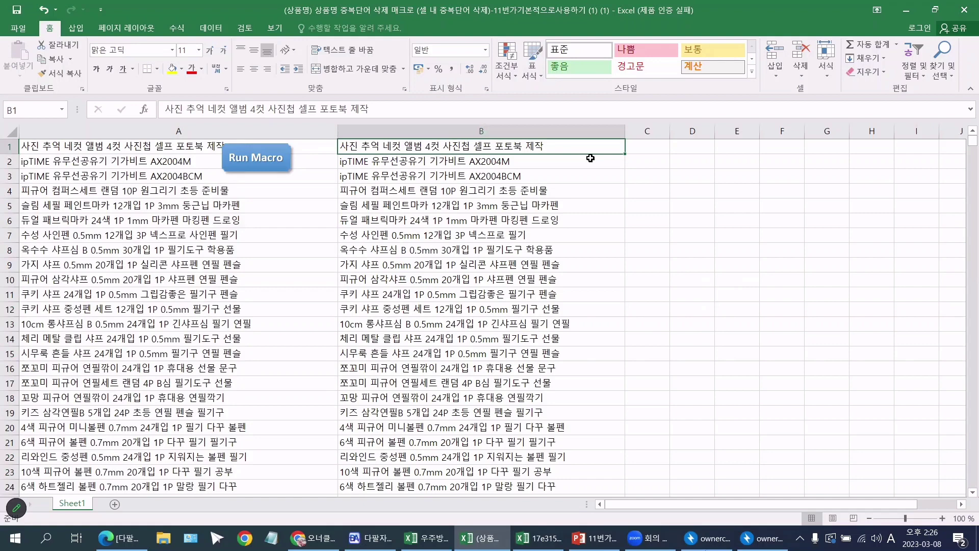
# - Highlight the ipTIME AX2004M product name in A2 with yellow fill and widen column A slightly
pyautogui.click(426, 164)
pyautogui.click(109, 162)
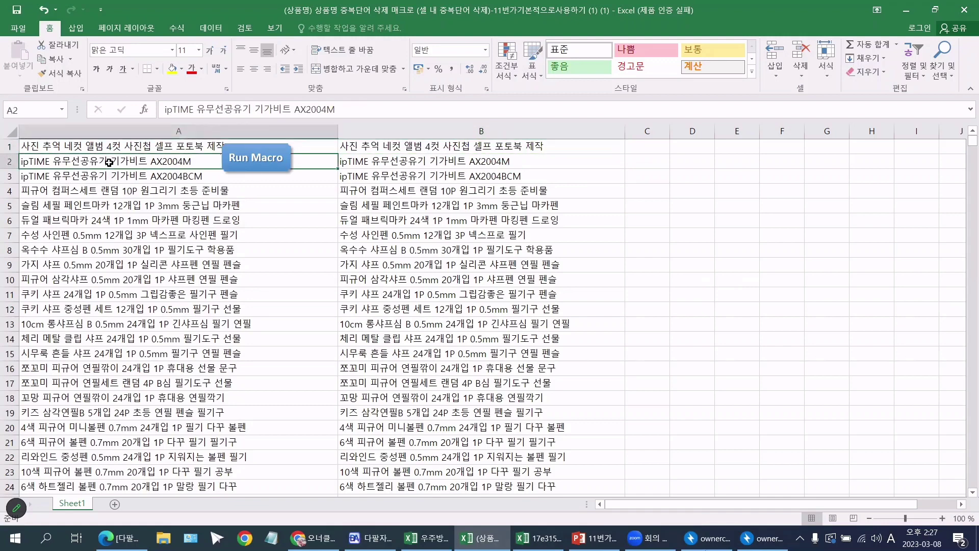
pyautogui.doubleClick(110, 162)
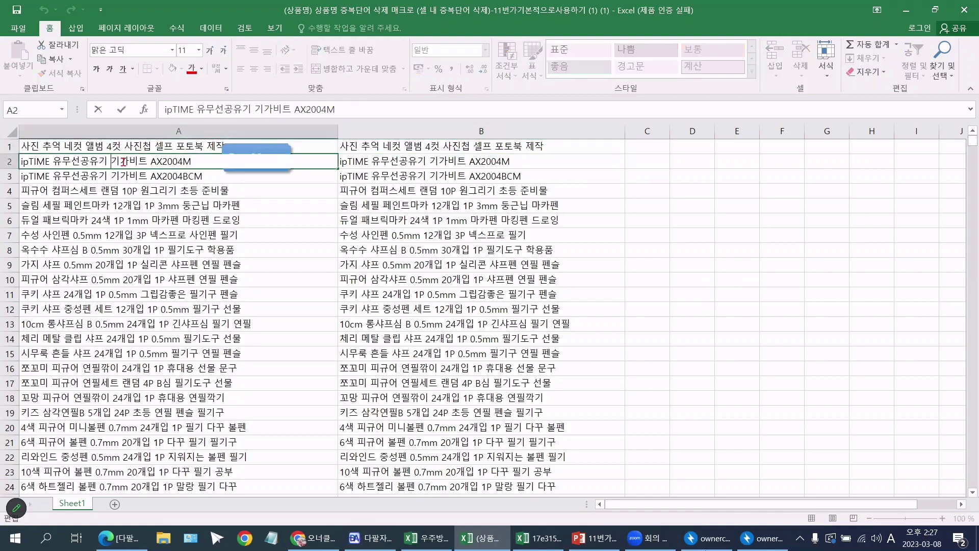
pyautogui.click(164, 190)
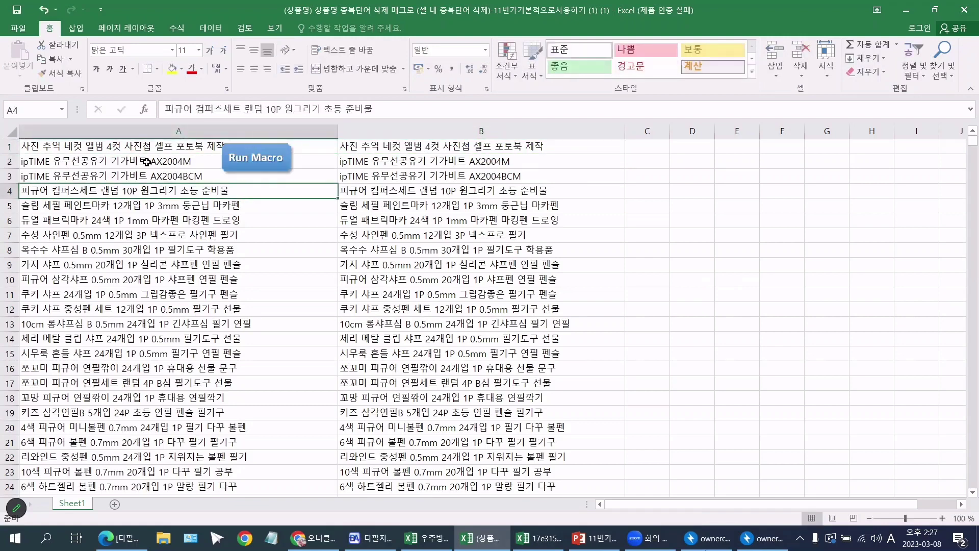
pyautogui.click(142, 158)
pyautogui.click(170, 68)
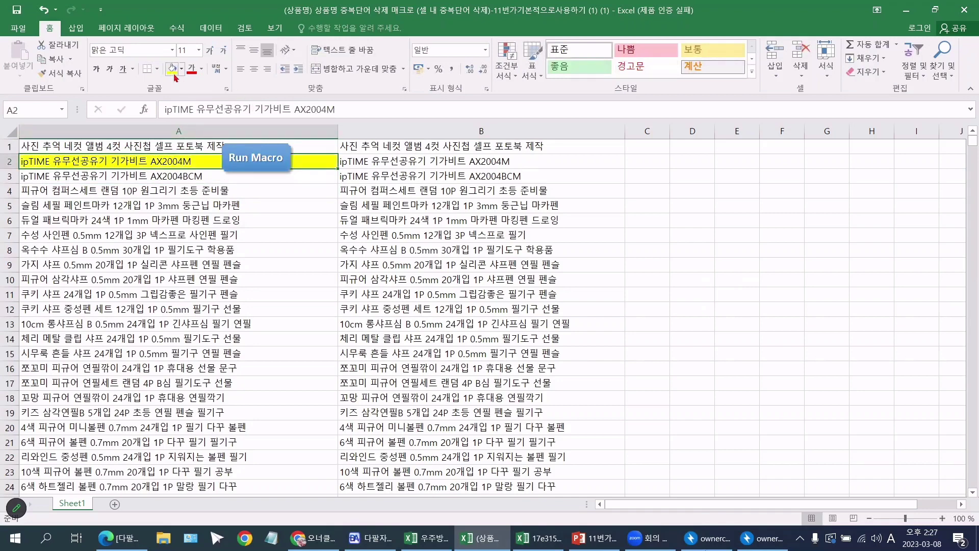
pyautogui.moveTo(337, 133); pyautogui.dragTo(355, 133)
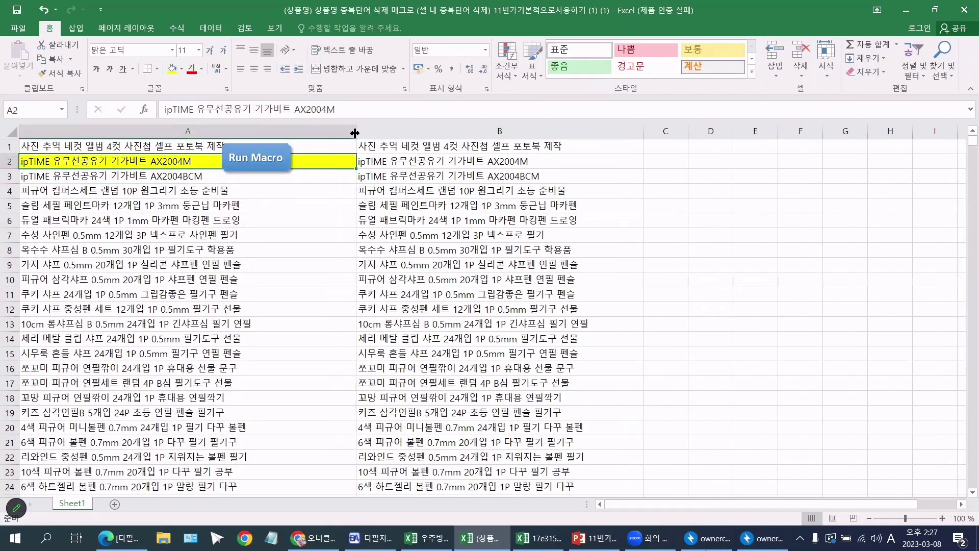
# - Insert the word 공유기 before 기가비트 in the product name in A2
pyautogui.doubleClick(94, 161)
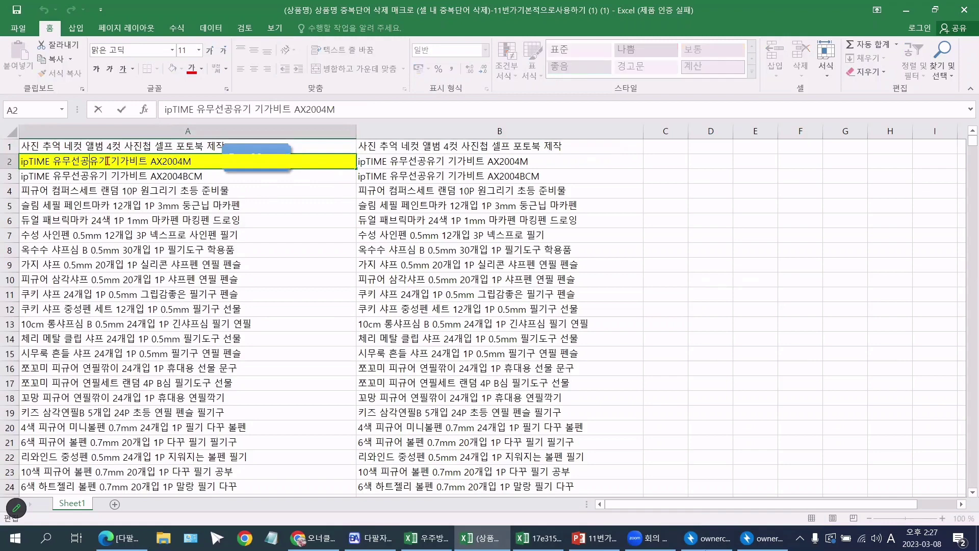
pyautogui.click(111, 161)
pyautogui.write('RHDDB')
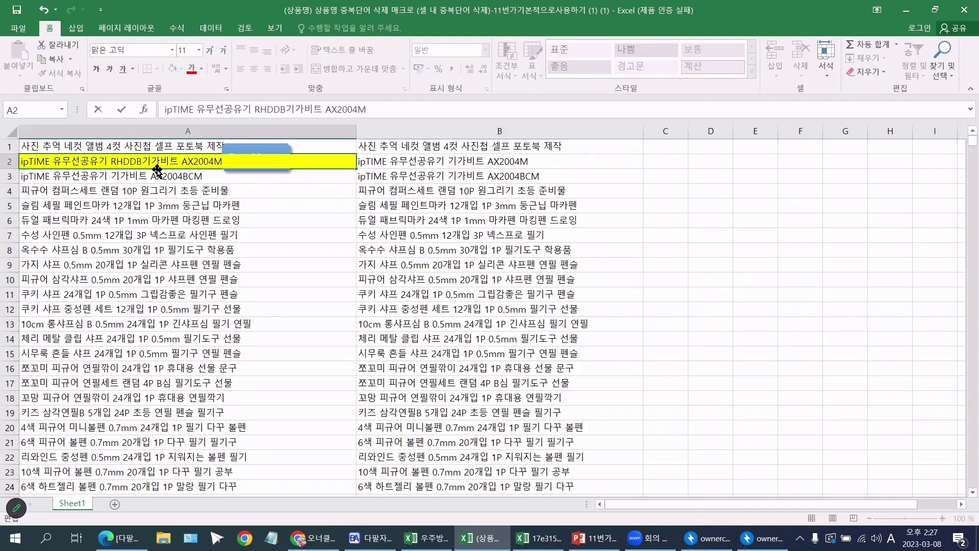
pyautogui.press('BackSpace')
pyautogui.press('BackSpace')
pyautogui.press('BackSpace')
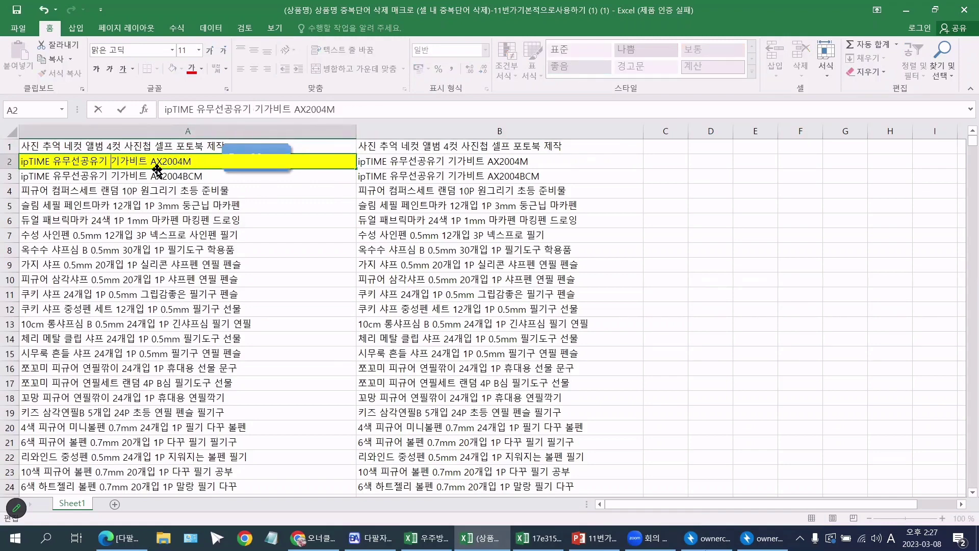
pyautogui.press('Hangul')
pyautogui.write('공유기')
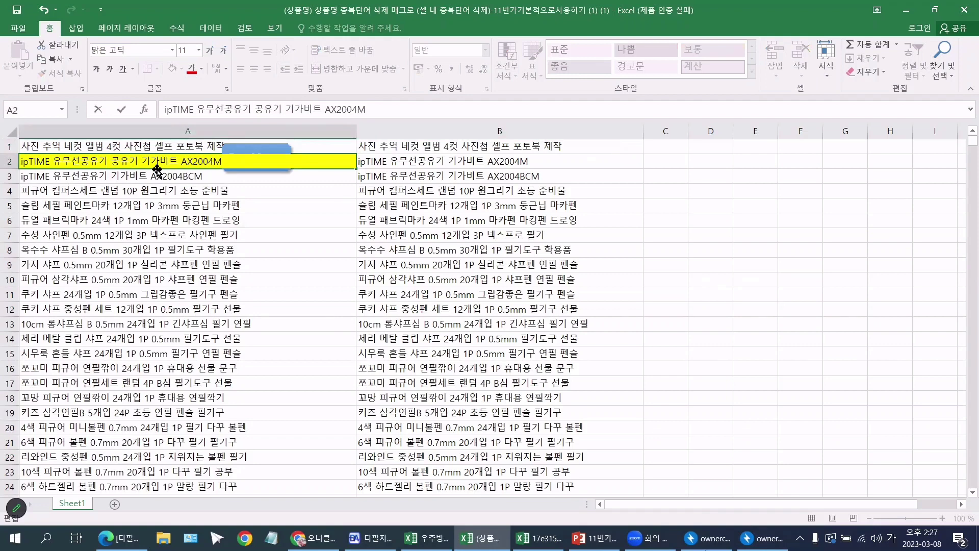
pyautogui.press('Return')
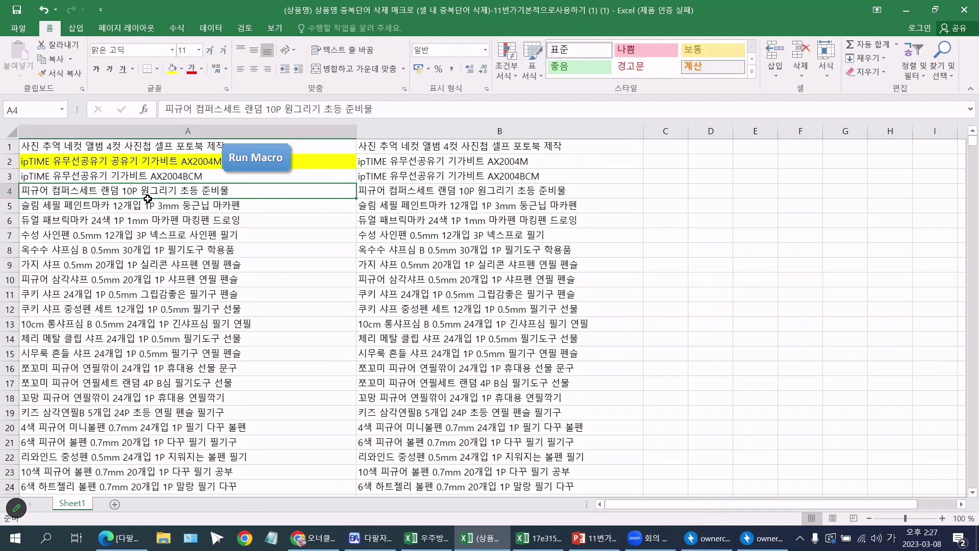
# - Rerun the duplicate-word removal macro and select the word 공유기 before 기가비트 inside B2
pyautogui.click(157, 149)
pyautogui.click(246, 160)
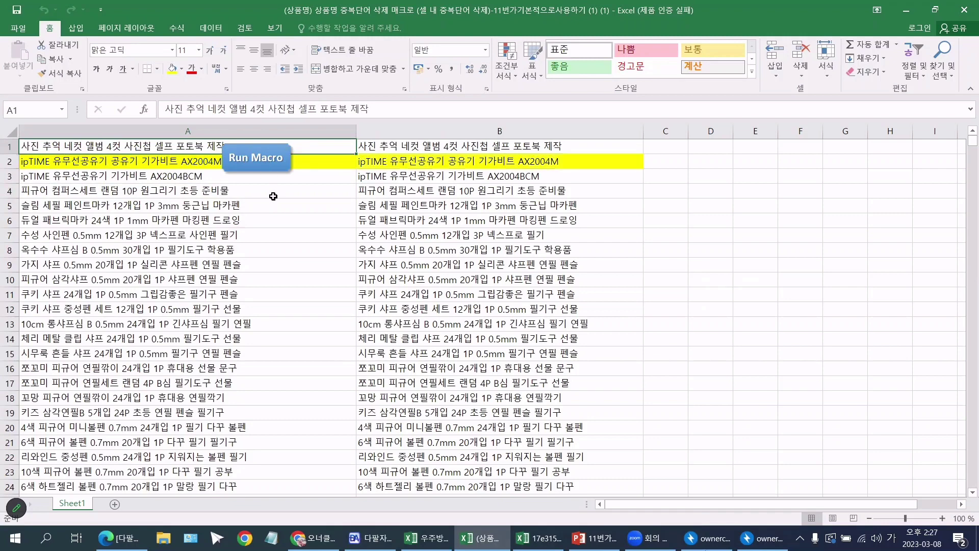
pyautogui.click(506, 164)
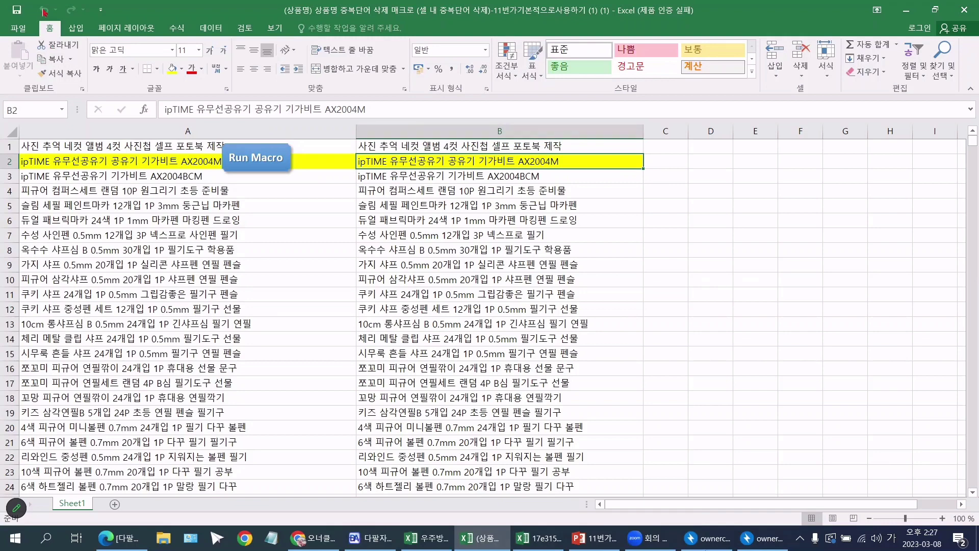
pyautogui.doubleClick(447, 162)
pyautogui.moveTo(444, 162); pyautogui.dragTo(478, 162)
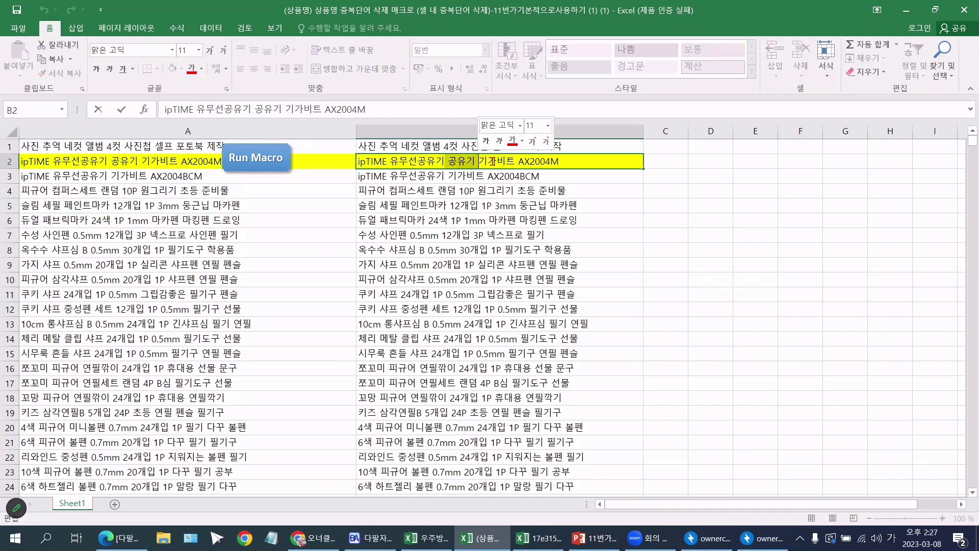
# - Delete the extra word 공유기 from the product name in B2 and copy all cleaned product names in column B
pyautogui.press('Delete')
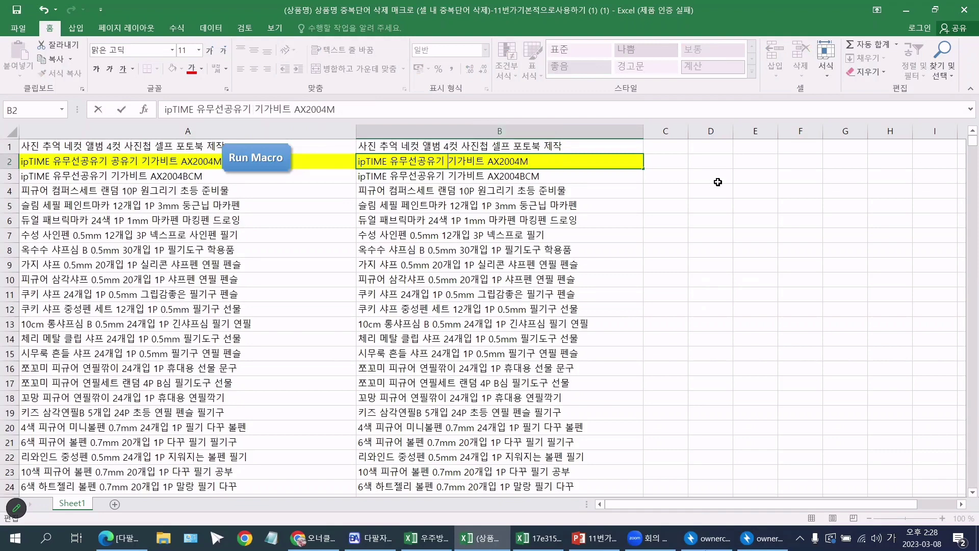
pyautogui.click(717, 181)
pyautogui.click(569, 149)
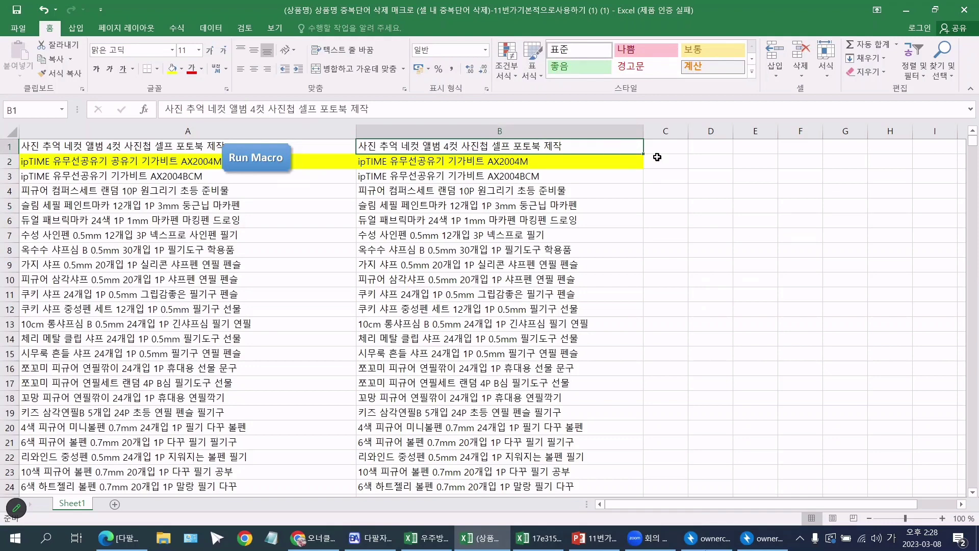
pyautogui.hotkey('ctrl', 'shift', 'Down')
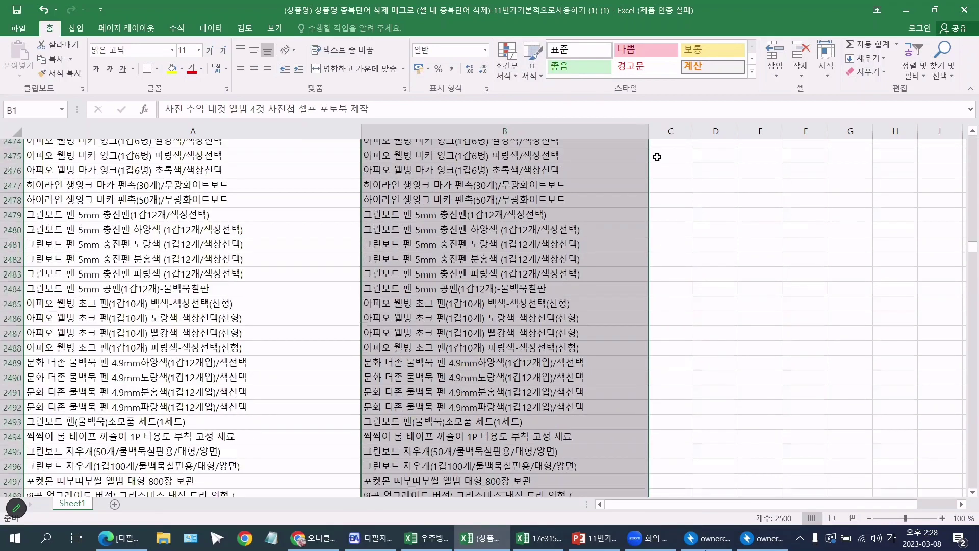
pyautogui.scroll(-1, 658, 157)
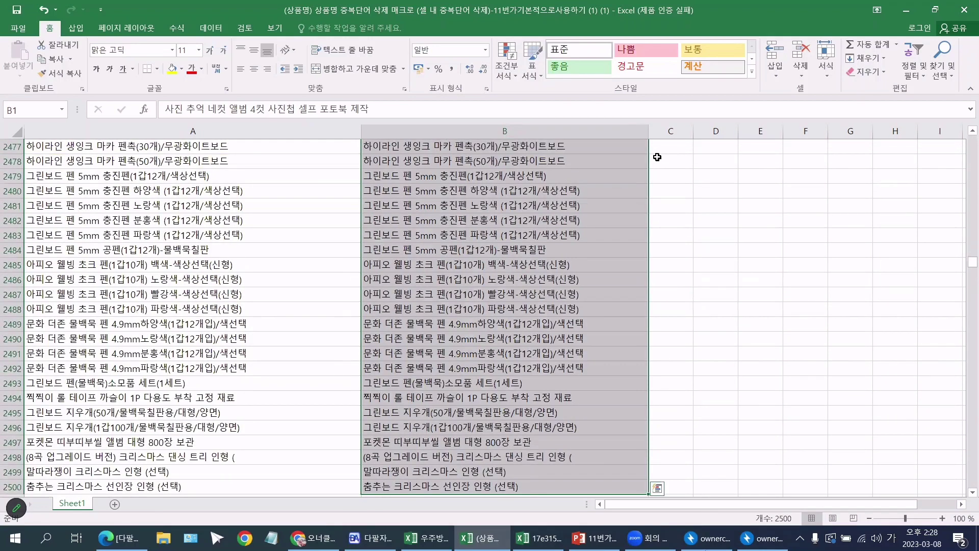
pyautogui.hotkey('ctrl', 'c')
pyautogui.hotkey('ctrl', 'q')
pyautogui.rightClick(548, 219)
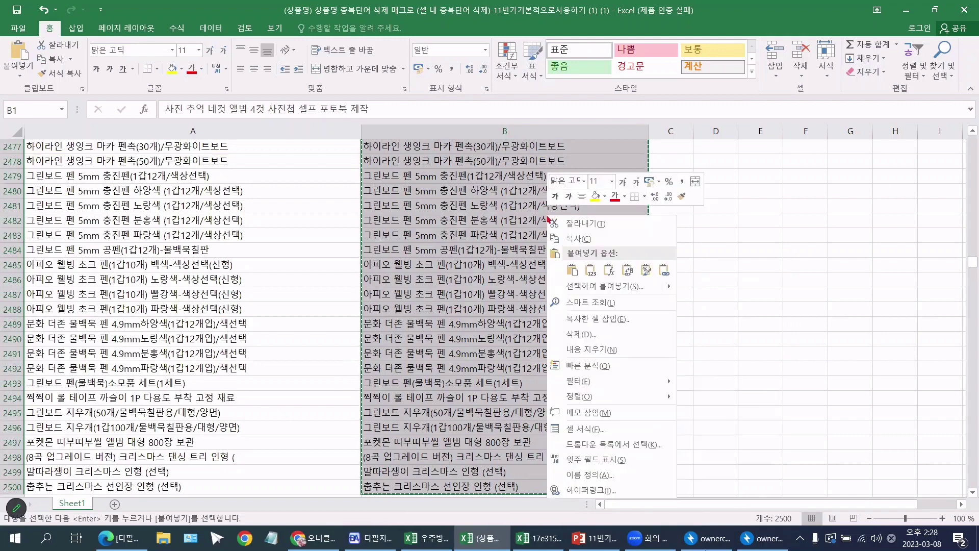
pyautogui.click(580, 237)
pyautogui.scroll(20, 545, 279)
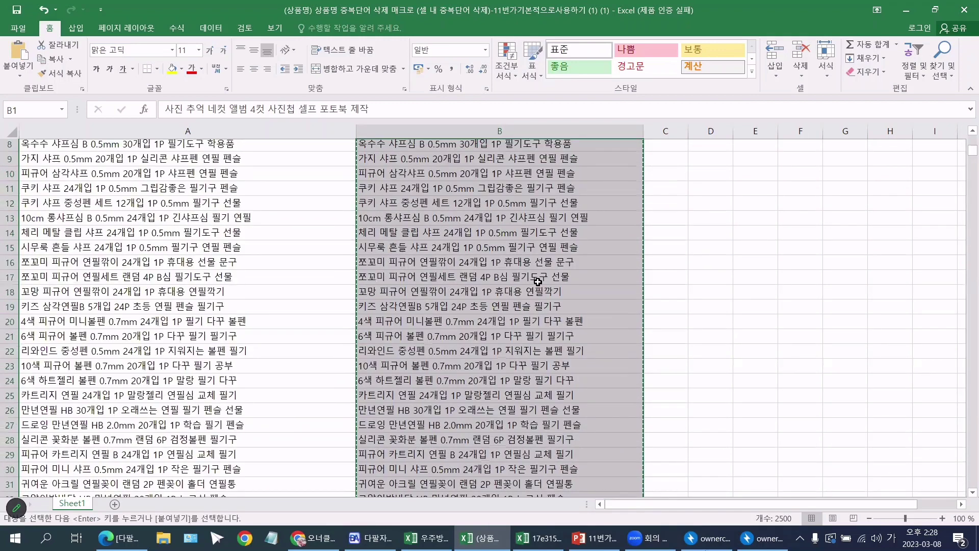
pyautogui.scroll(3, 538, 282)
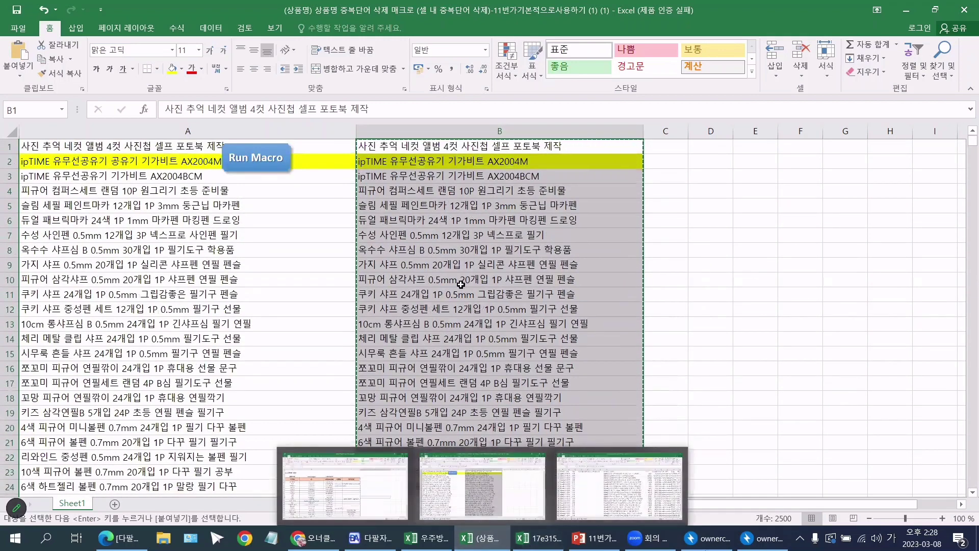
# - Switch to the 11번가 product workbook and paste the cleaned names as values into the 상품명 column starting at I2
pyautogui.click(544, 548)
pyautogui.click(502, 164)
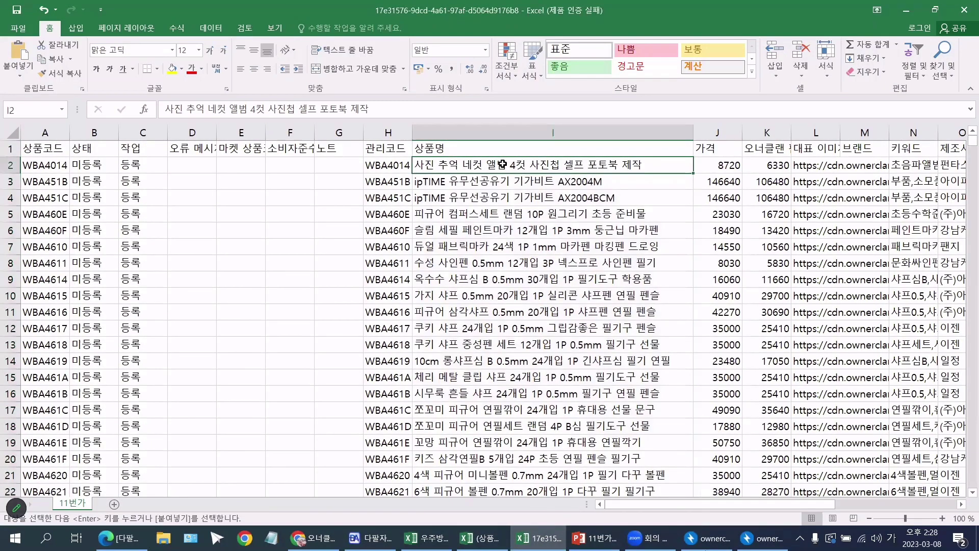
pyautogui.rightClick(502, 164)
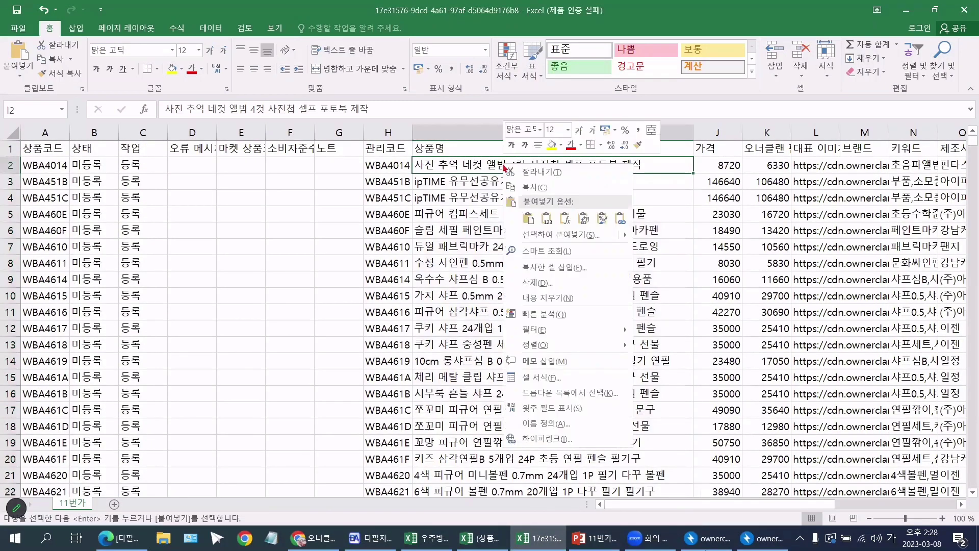
pyautogui.click(545, 219)
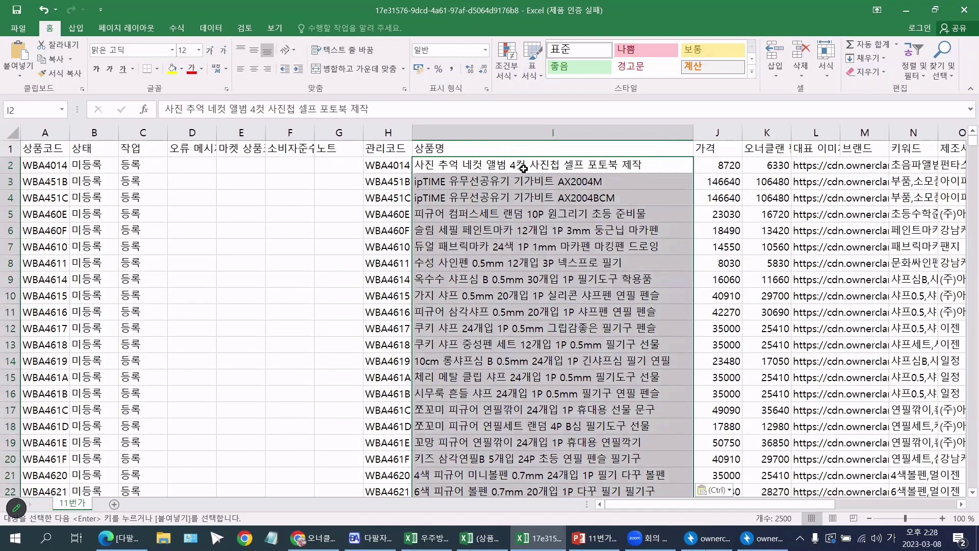
pyautogui.click(523, 167)
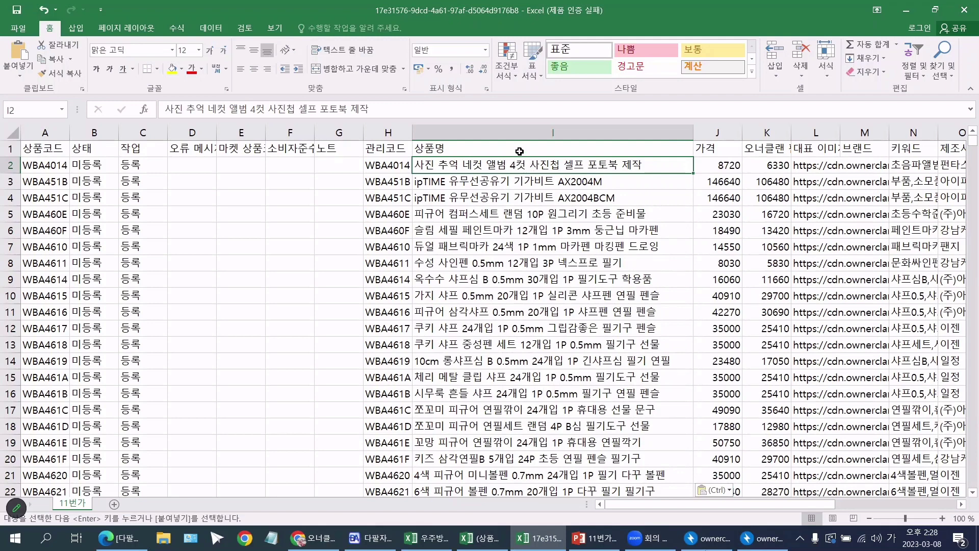
# - Sort the product rows by 상품명 in ascending text order
pyautogui.click(520, 148)
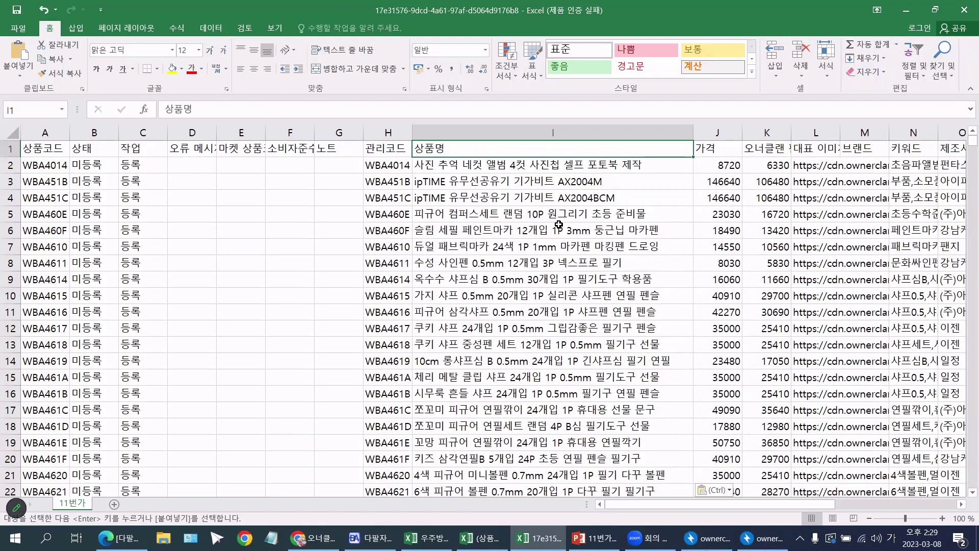
pyautogui.click(915, 66)
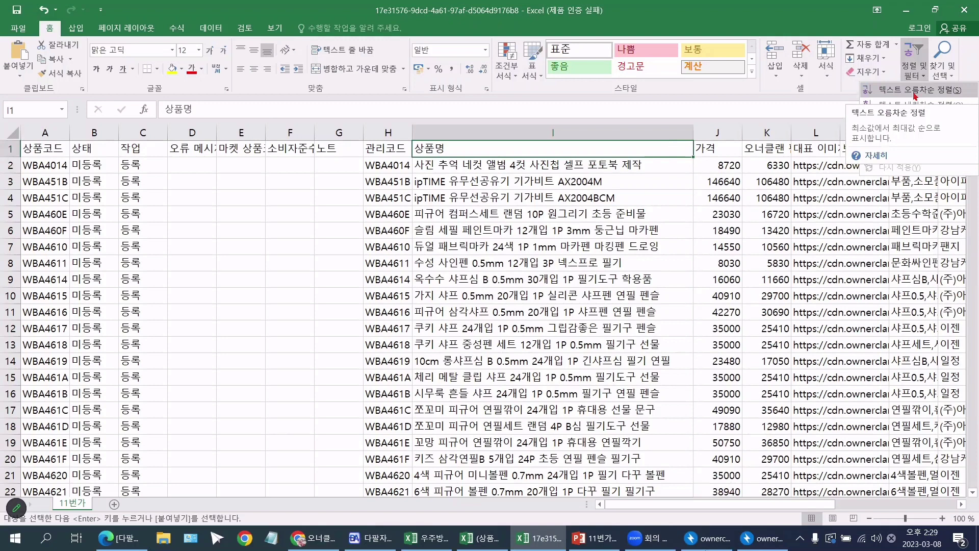
pyautogui.click(915, 92)
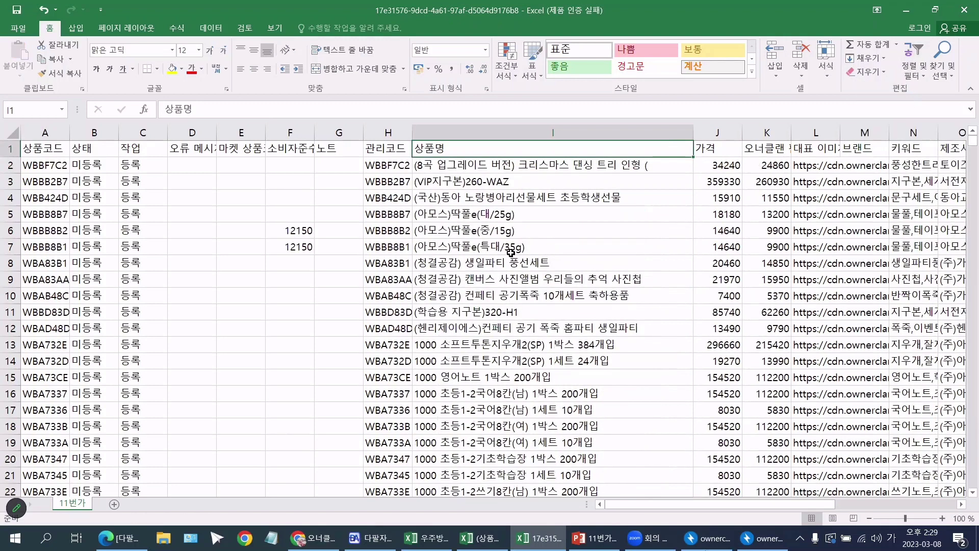
# - Review the sorted product names in column I for words to remove, such as those in the 100x50cm 마우스패드 name
pyautogui.click(563, 168)
pyautogui.click(556, 201)
pyautogui.click(545, 230)
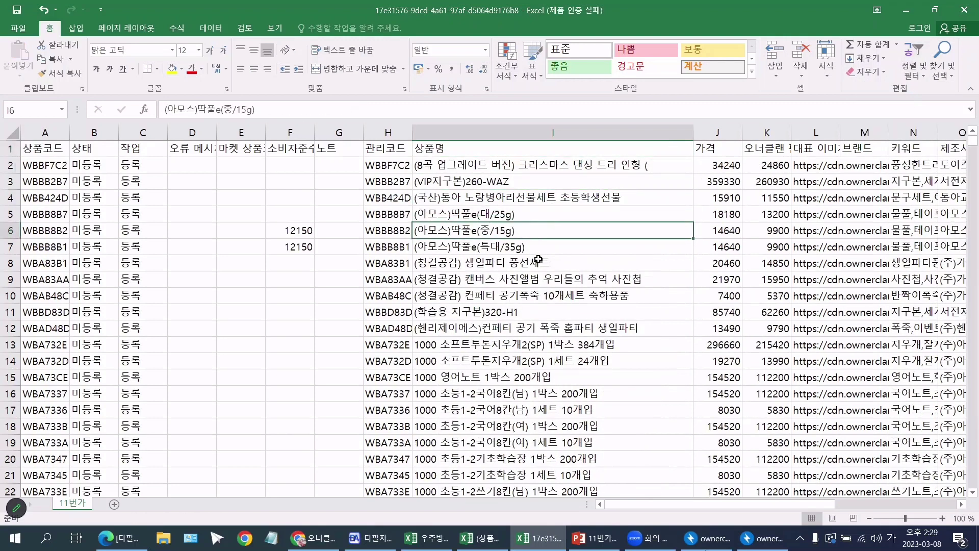
pyautogui.click(539, 258)
pyautogui.click(540, 170)
pyautogui.click(538, 197)
pyautogui.click(535, 230)
pyautogui.click(534, 278)
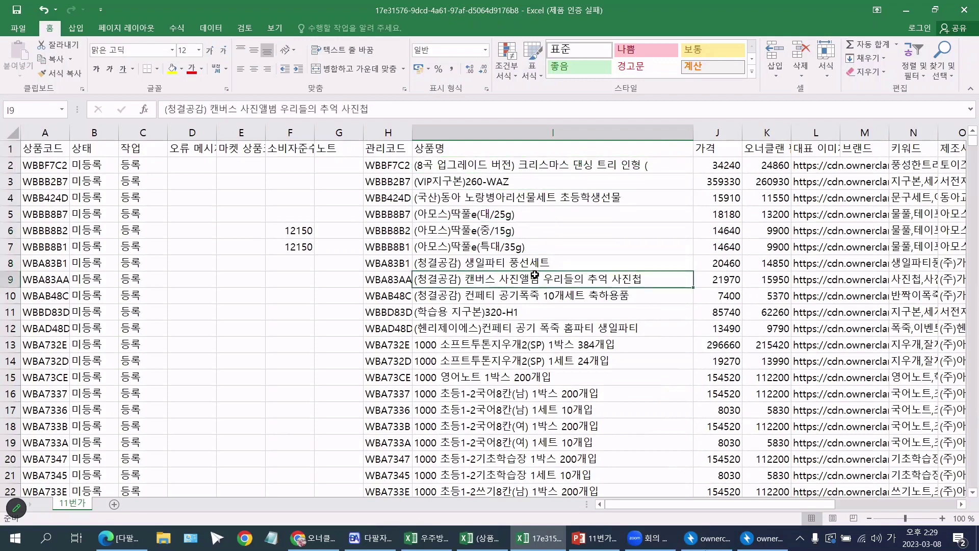
pyautogui.scroll(-3, 561, 243)
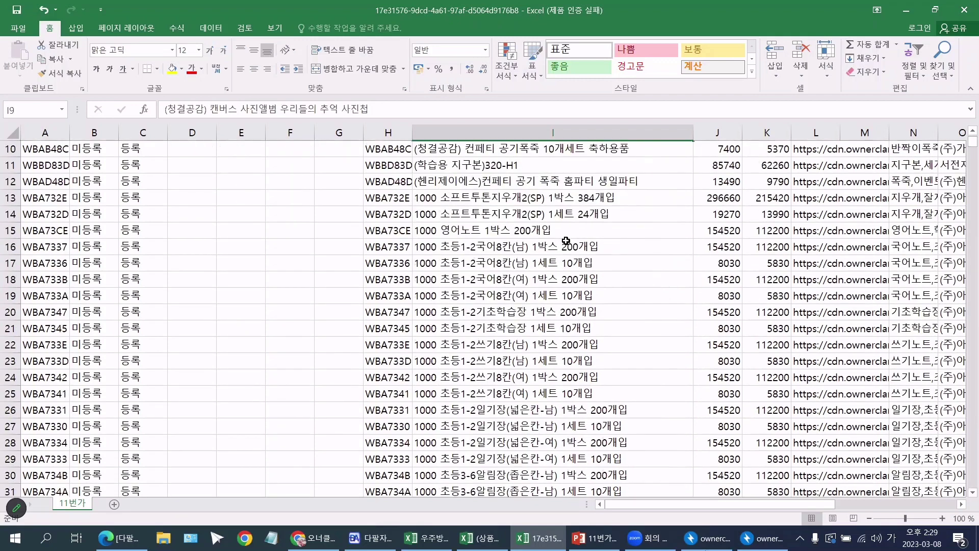
pyautogui.scroll(-5, 562, 242)
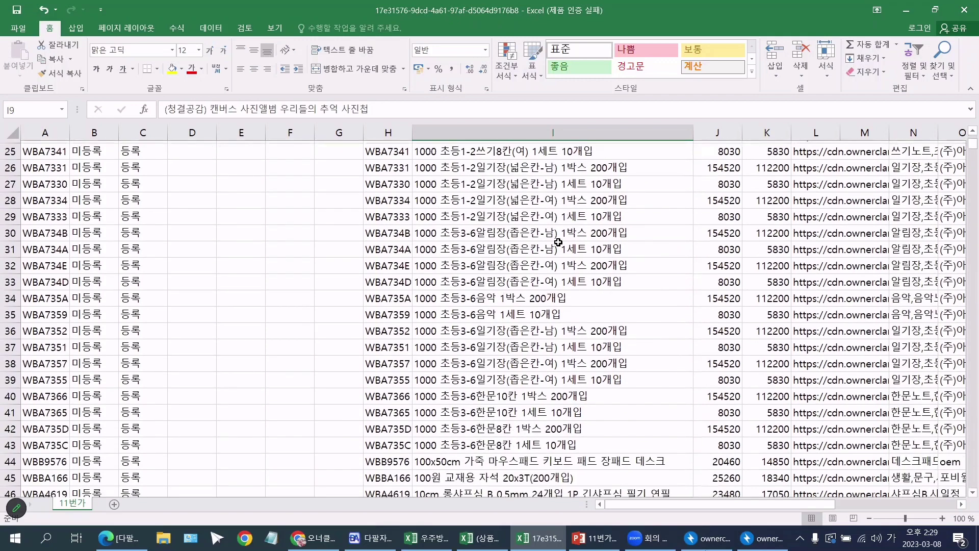
pyautogui.scroll(-4, 558, 242)
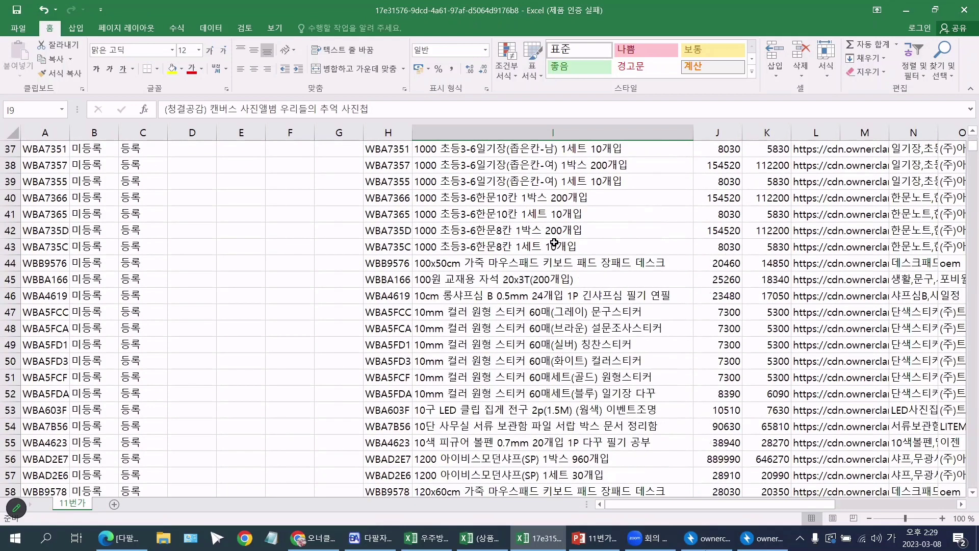
pyautogui.click(549, 263)
pyautogui.click(541, 275)
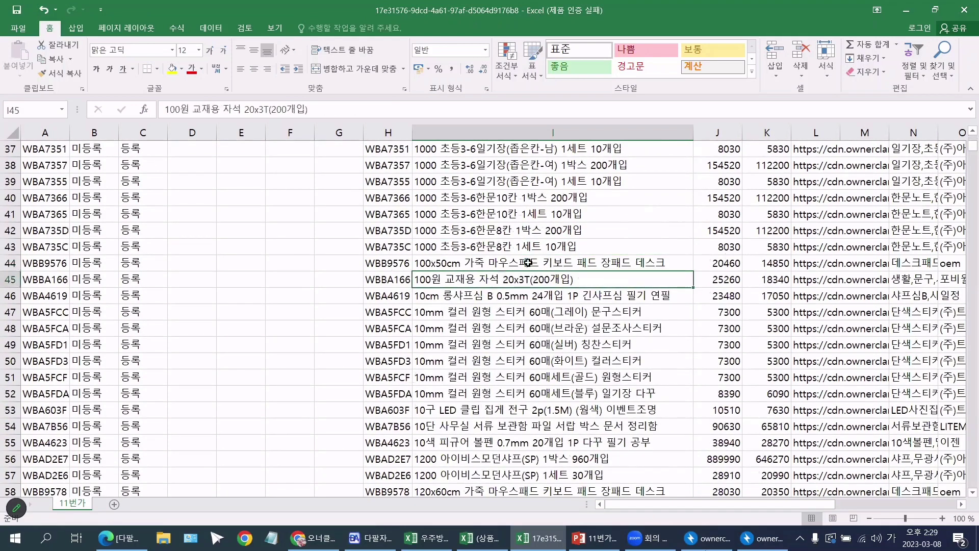
pyautogui.click(528, 263)
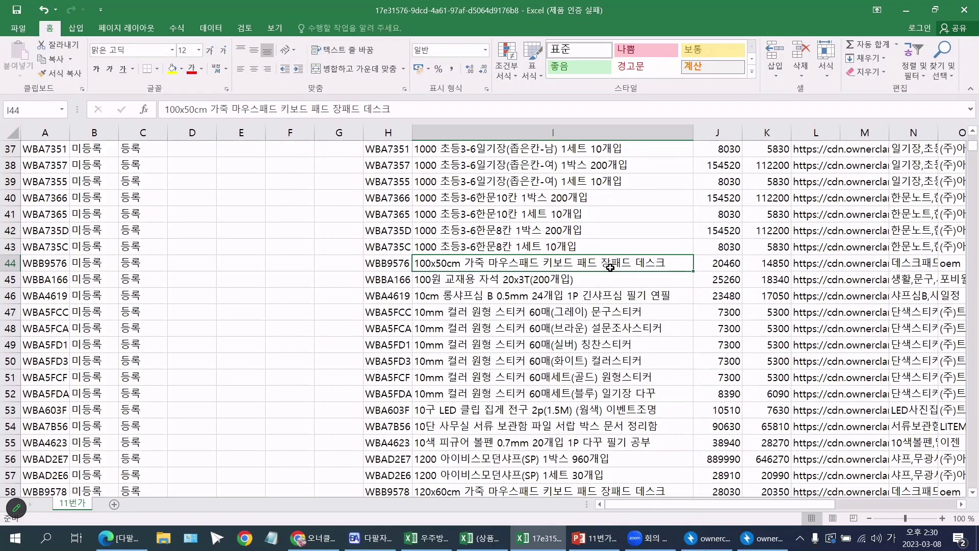
pyautogui.hotkey('ctrl', 'h')
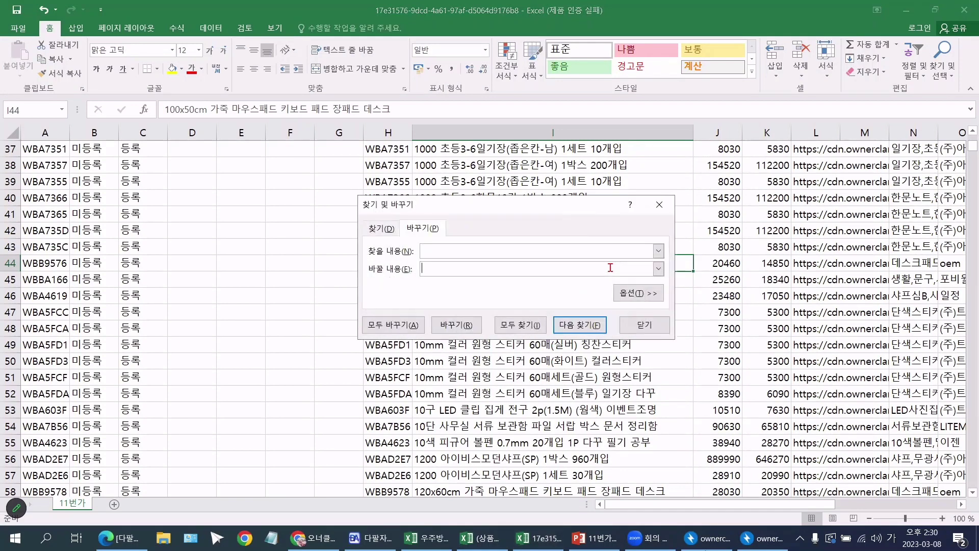
pyautogui.click(659, 205)
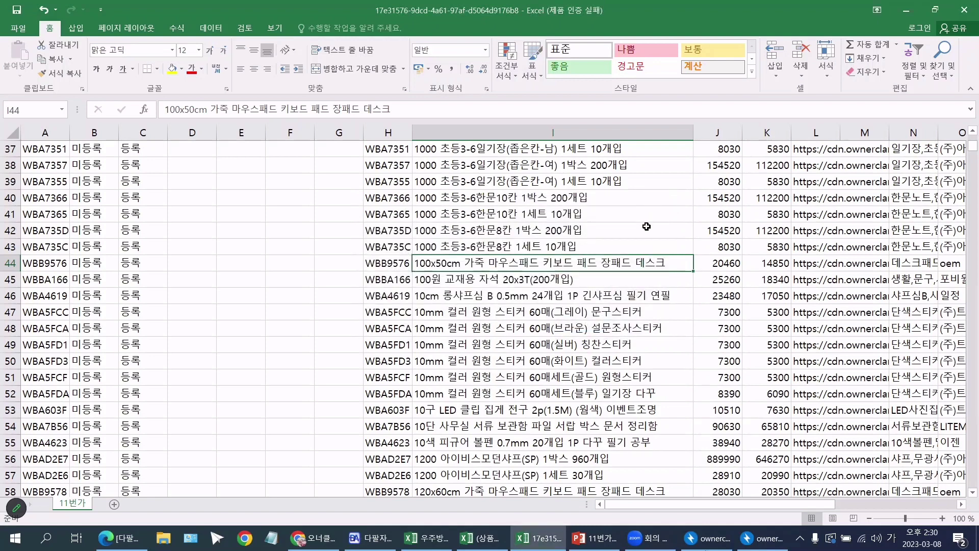
pyautogui.click(944, 65)
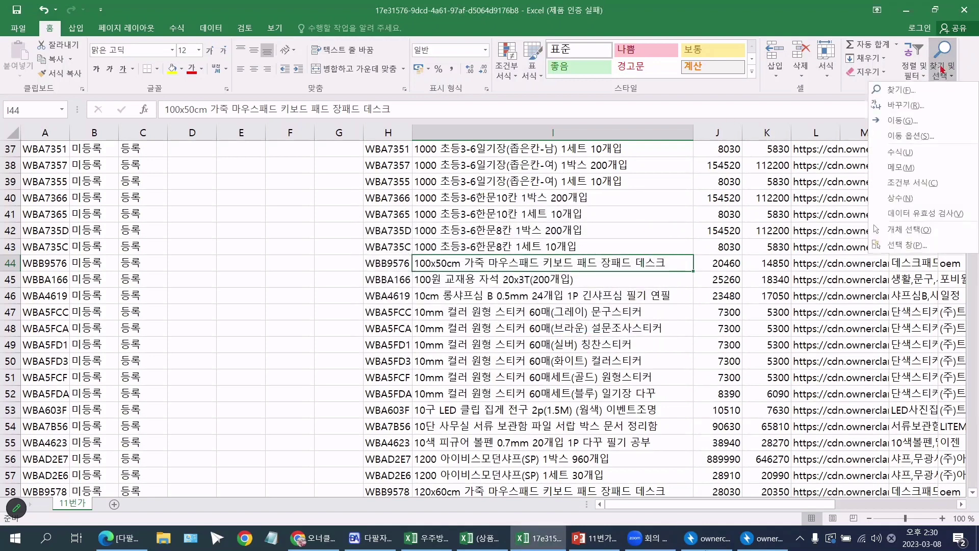
pyautogui.click(901, 92)
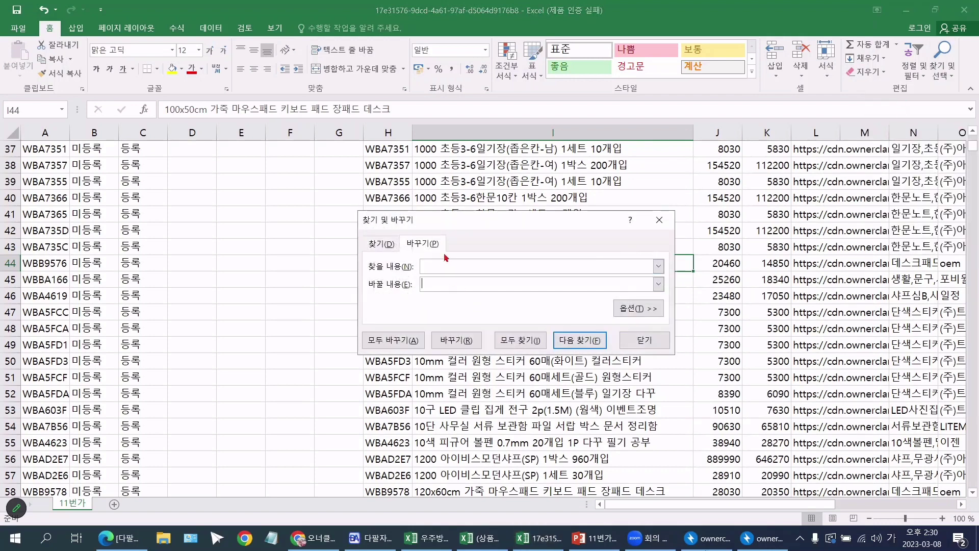
pyautogui.click(390, 244)
pyautogui.click(415, 243)
pyautogui.click(659, 221)
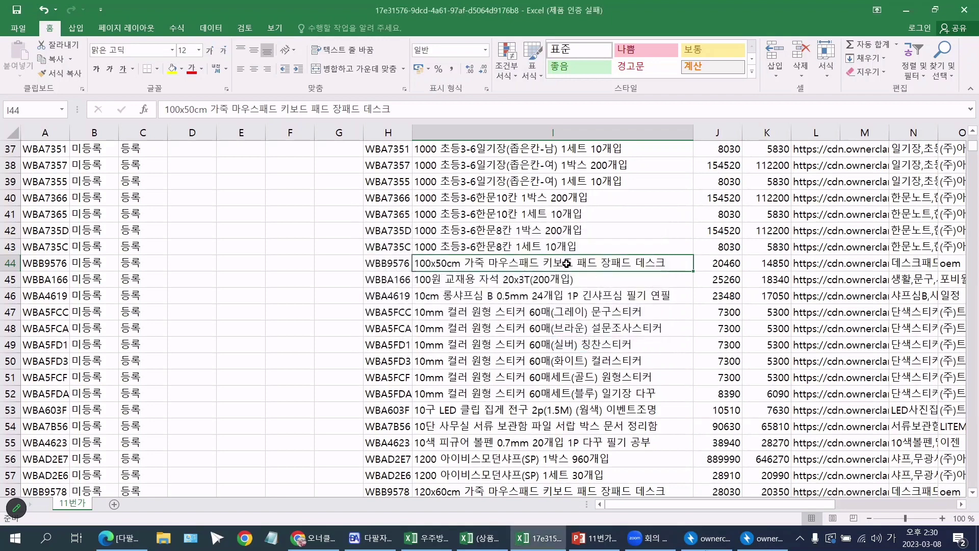
# - Remove every occurrence of 장패드 by replacing it with nothing across the sheet
pyautogui.hotkey('ctrl', 'h')
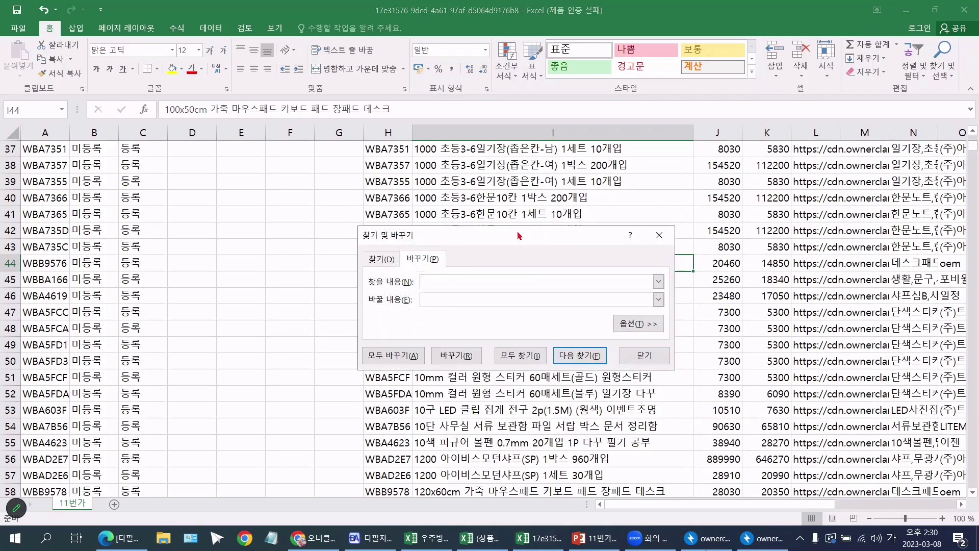
pyautogui.moveTo(519, 235); pyautogui.dragTo(550, 291)
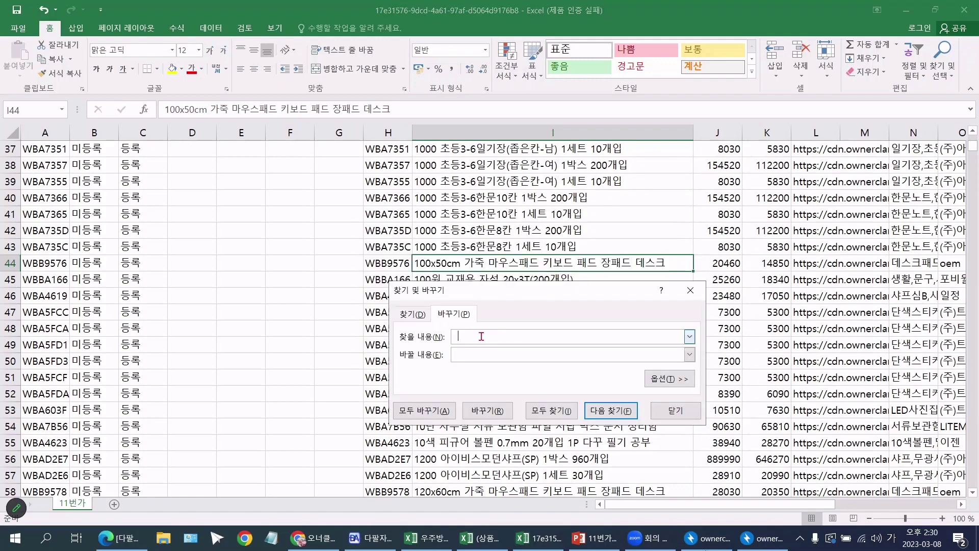
pyautogui.press('BackSpace')
pyautogui.write('장패드')
pyautogui.click(481, 351)
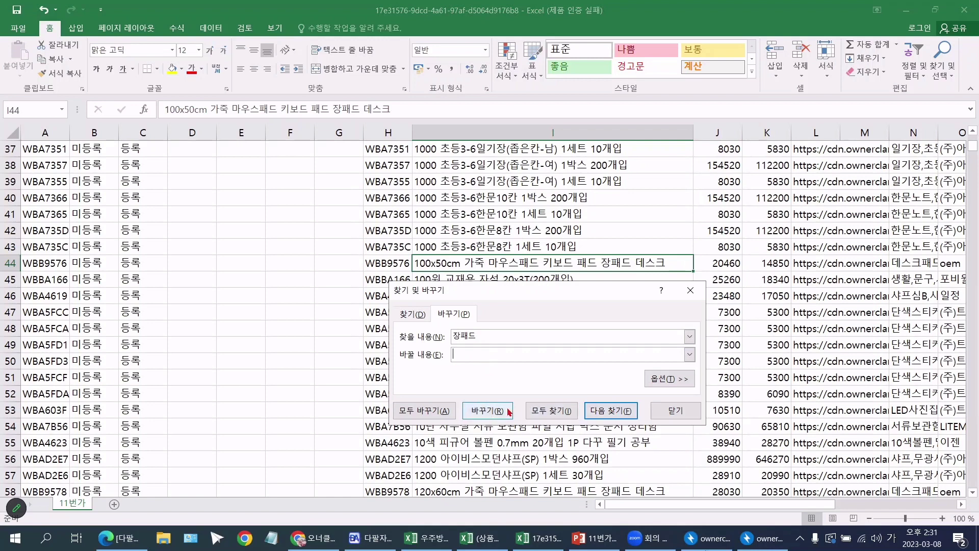
pyautogui.click(440, 411)
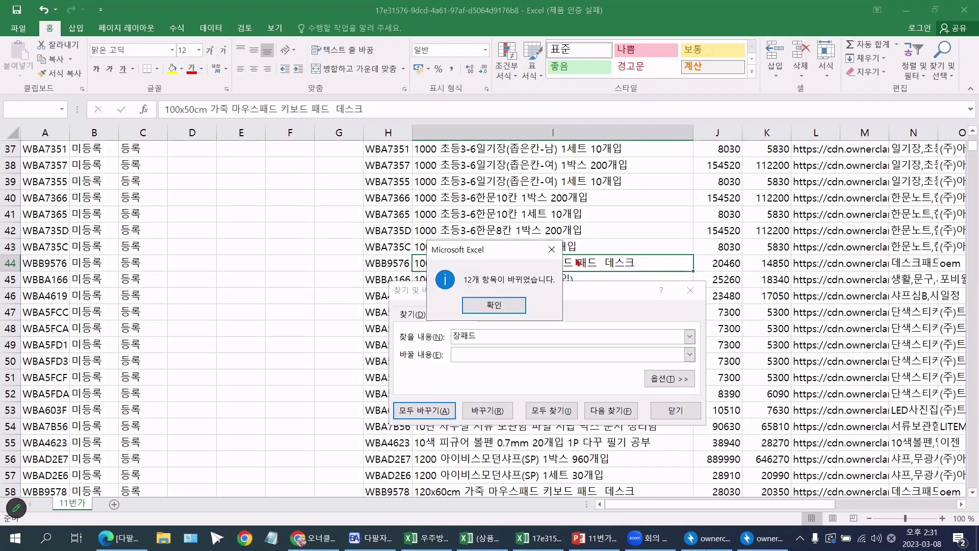
pyautogui.click(494, 305)
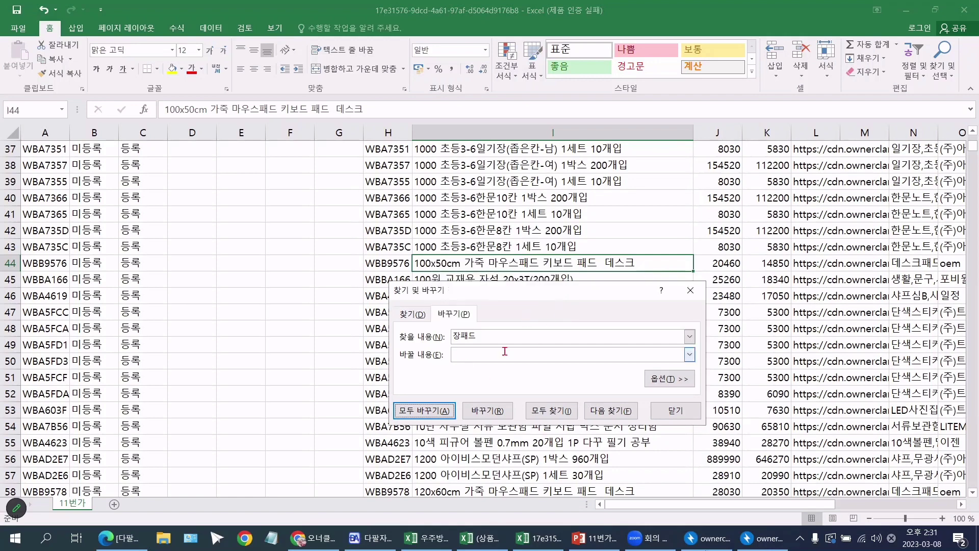
pyautogui.click(663, 409)
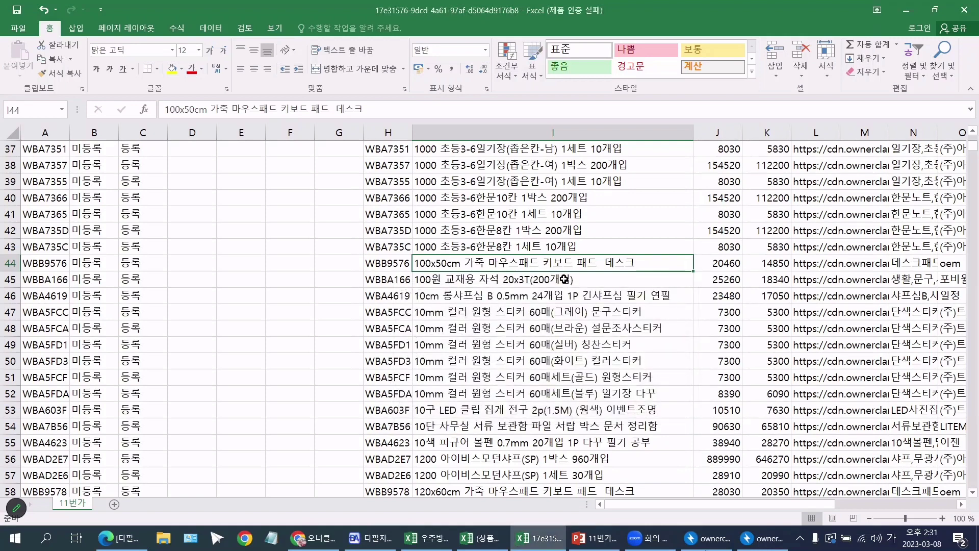
# - Highlight the 100x50cm 가죽 마우스패드 product name in I44 with yellow fill
pyautogui.click(172, 68)
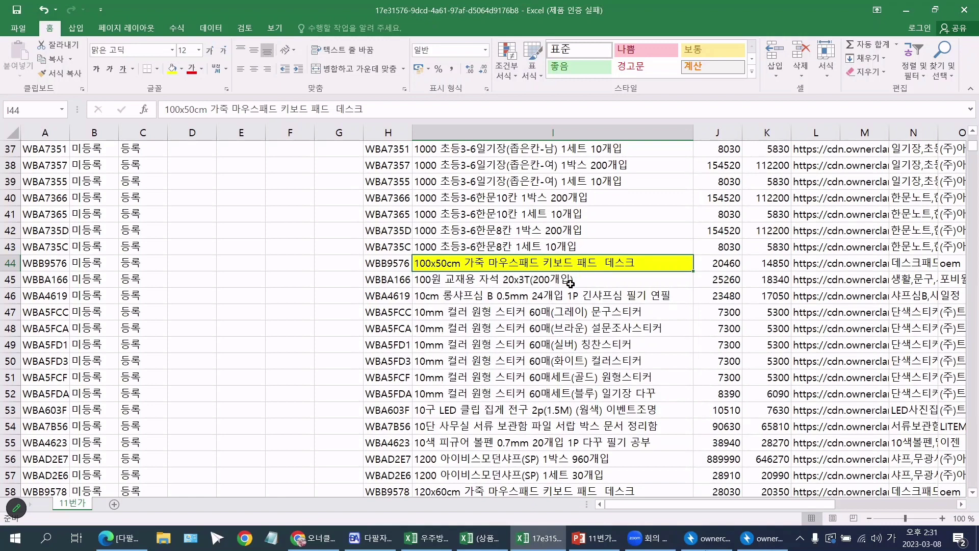
pyautogui.click(587, 279)
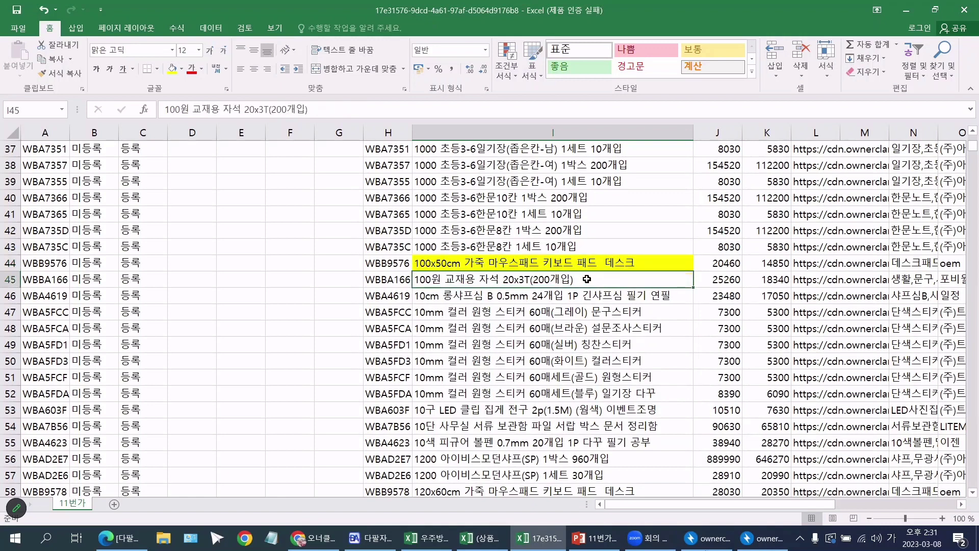
pyautogui.click(595, 269)
pyautogui.click(595, 279)
pyautogui.scroll(-2, 596, 279)
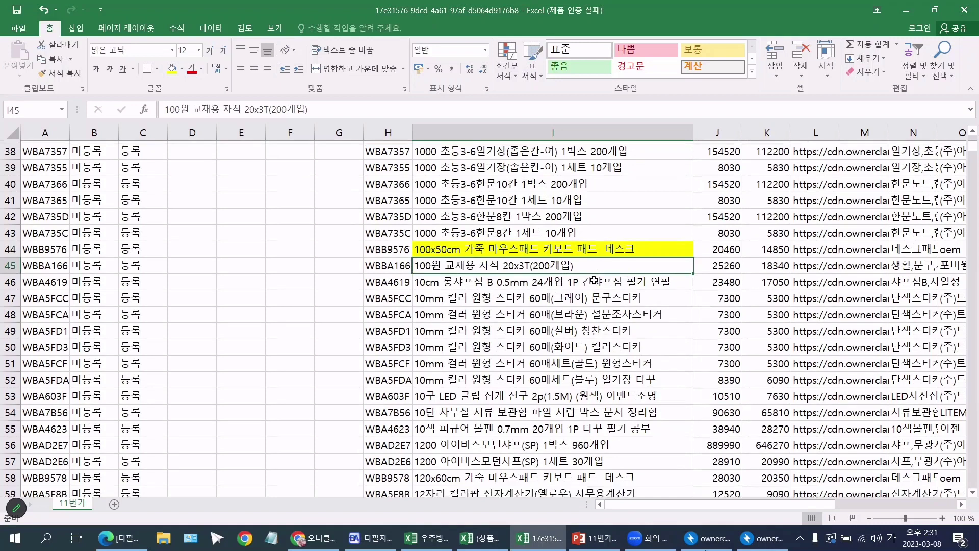
# - Review the product names in I47 to I54, comparing the endings of the 10mm 컬러 원형 스티커 names
pyautogui.click(589, 313)
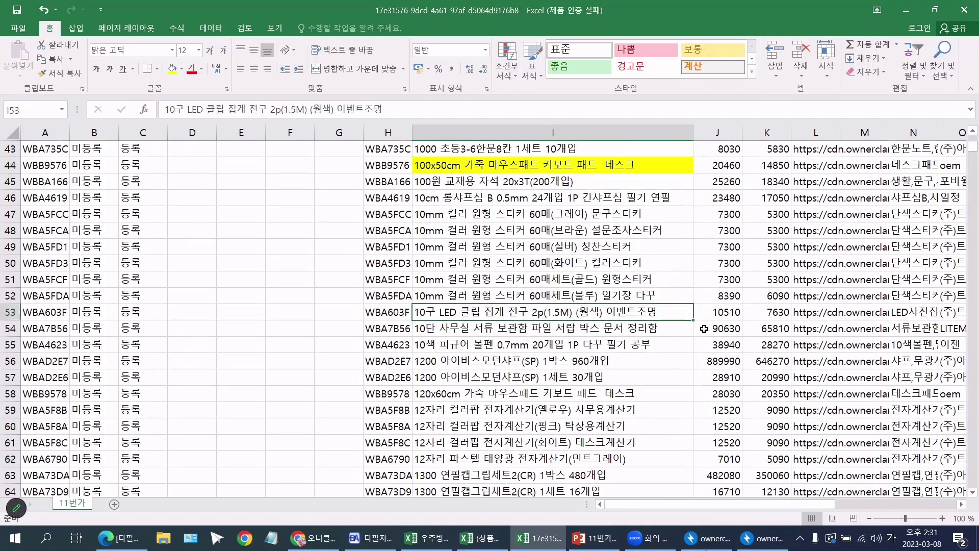
pyautogui.click(664, 328)
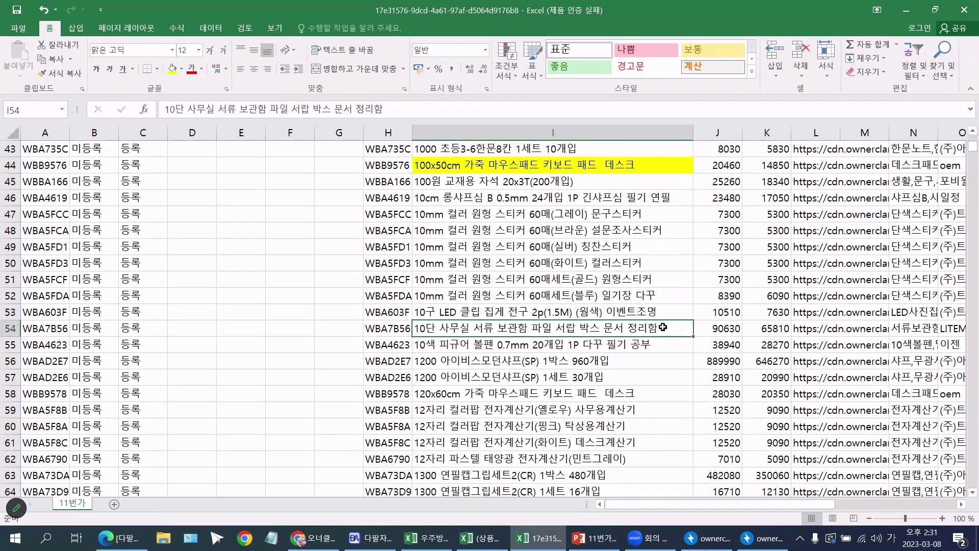
pyautogui.click(648, 263)
pyautogui.click(646, 233)
pyautogui.click(643, 211)
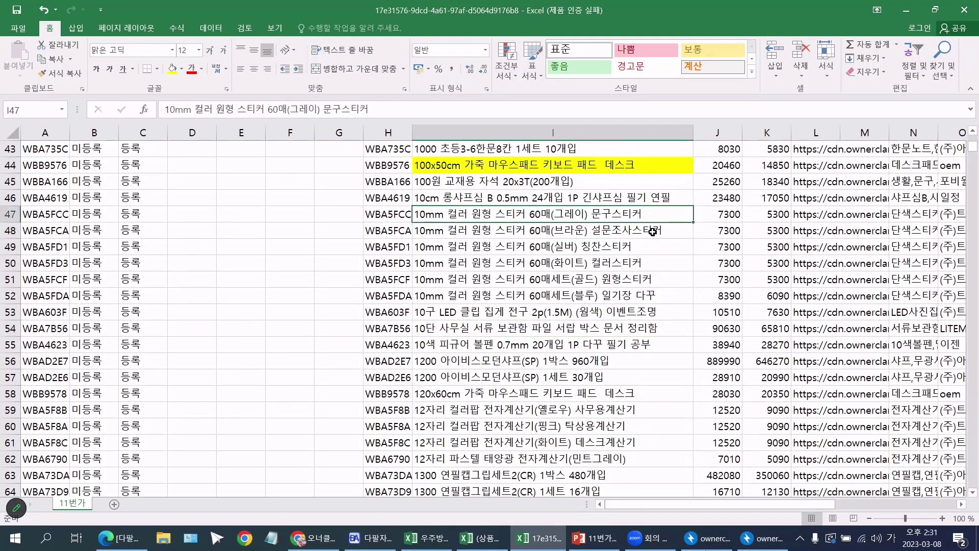
pyautogui.click(654, 233)
pyautogui.click(648, 244)
pyautogui.click(651, 263)
pyautogui.click(652, 280)
pyautogui.click(657, 291)
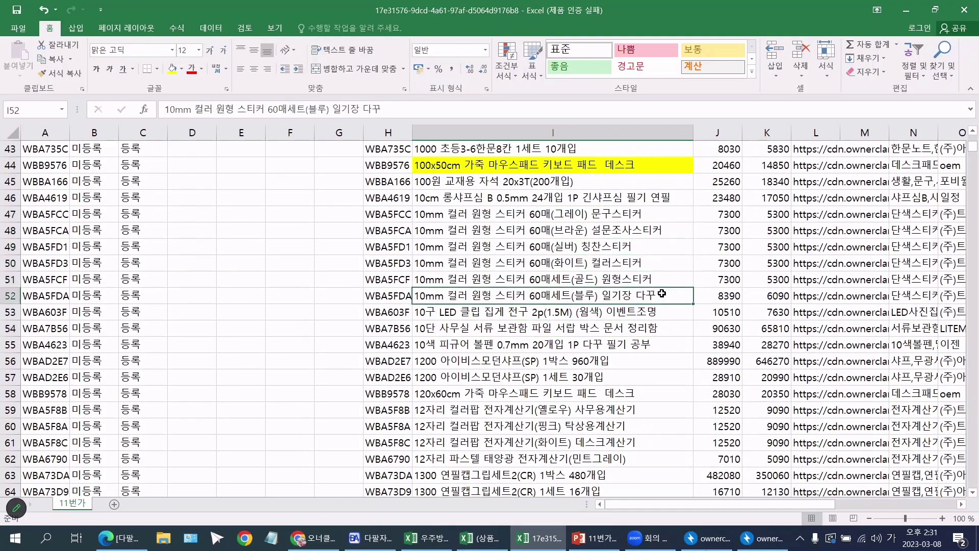
# - Look through the product names from row 64 down to the 마우스패드 names around row 157 for words needing cleanup
pyautogui.scroll(-4, 658, 291)
pyautogui.scroll(-3, 658, 291)
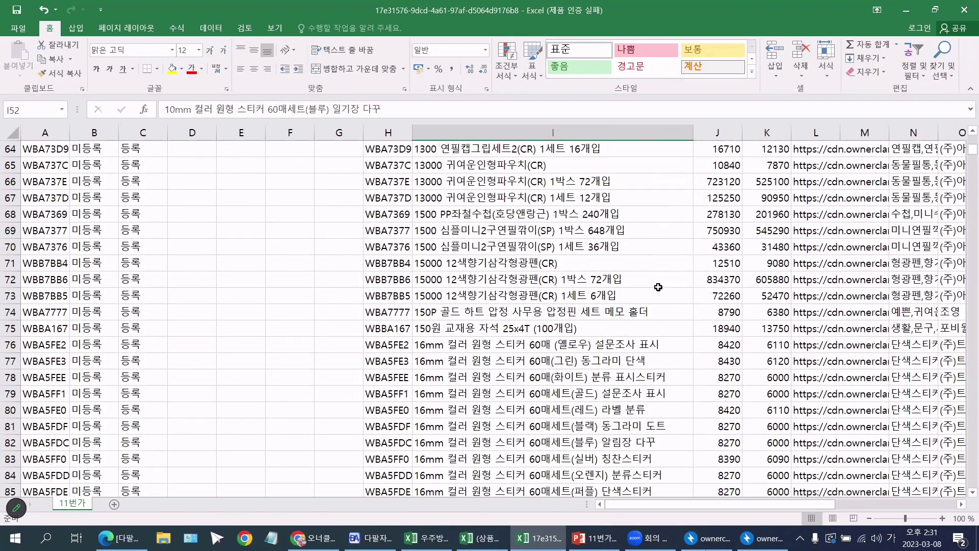
pyautogui.scroll(-3, 657, 279)
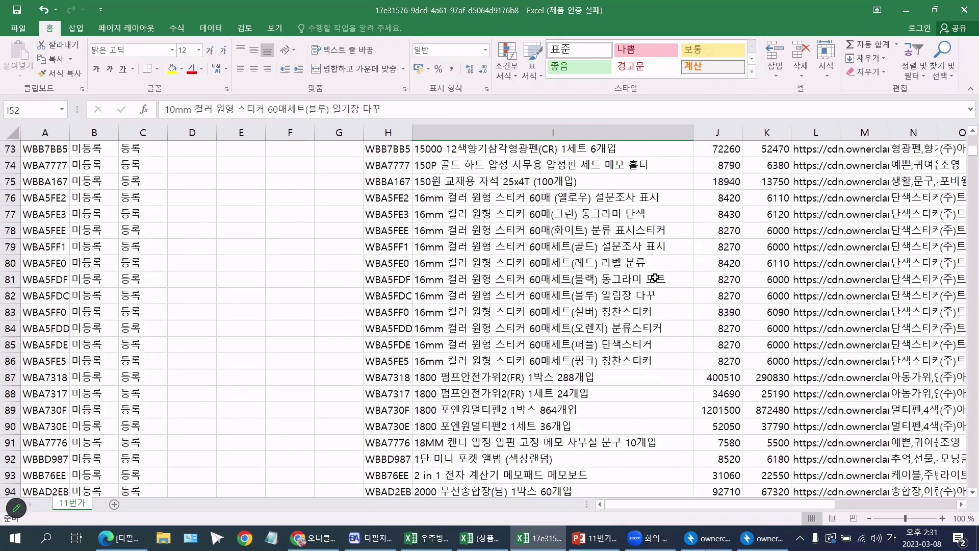
pyautogui.scroll(-3, 655, 278)
pyautogui.scroll(-6, 652, 276)
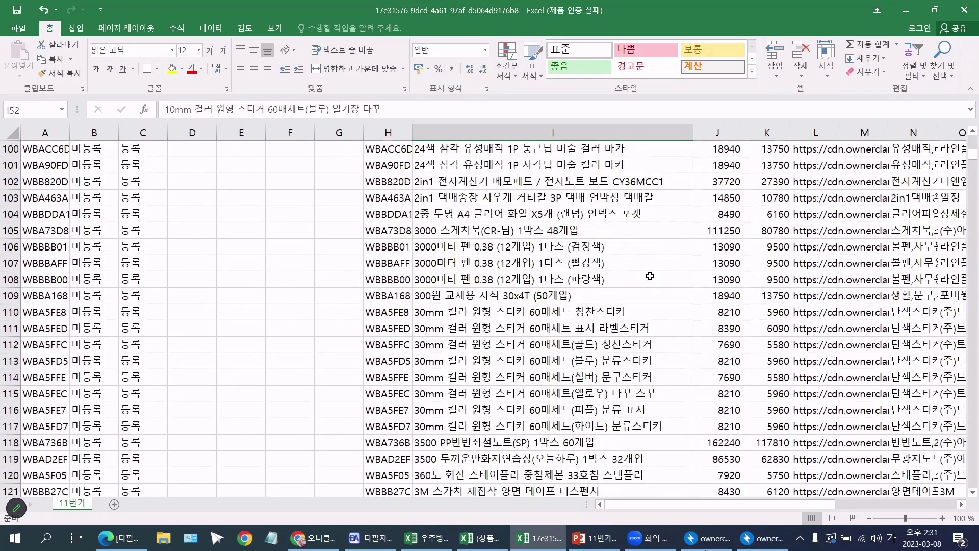
pyautogui.scroll(-3, 648, 276)
pyautogui.scroll(-5, 648, 276)
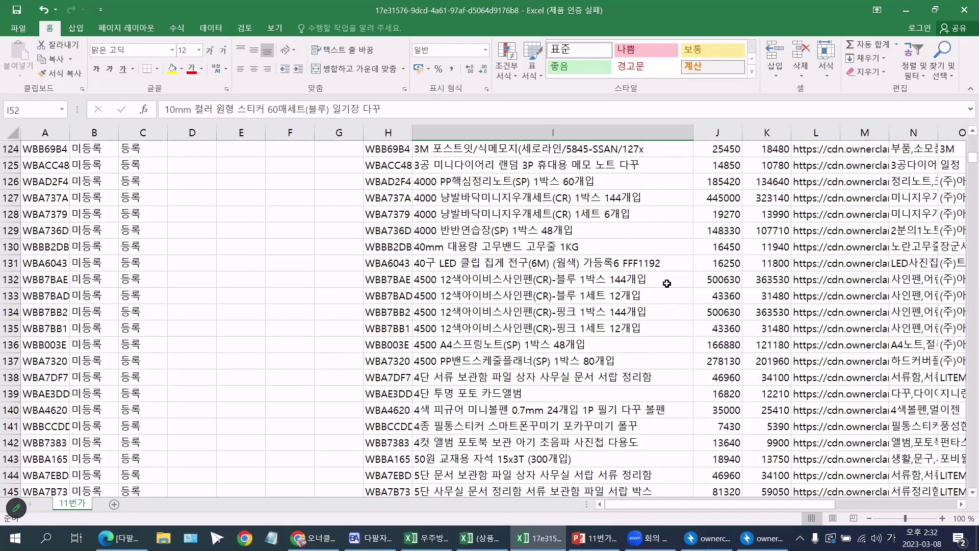
pyautogui.scroll(-3, 666, 285)
pyautogui.scroll(-2, 664, 283)
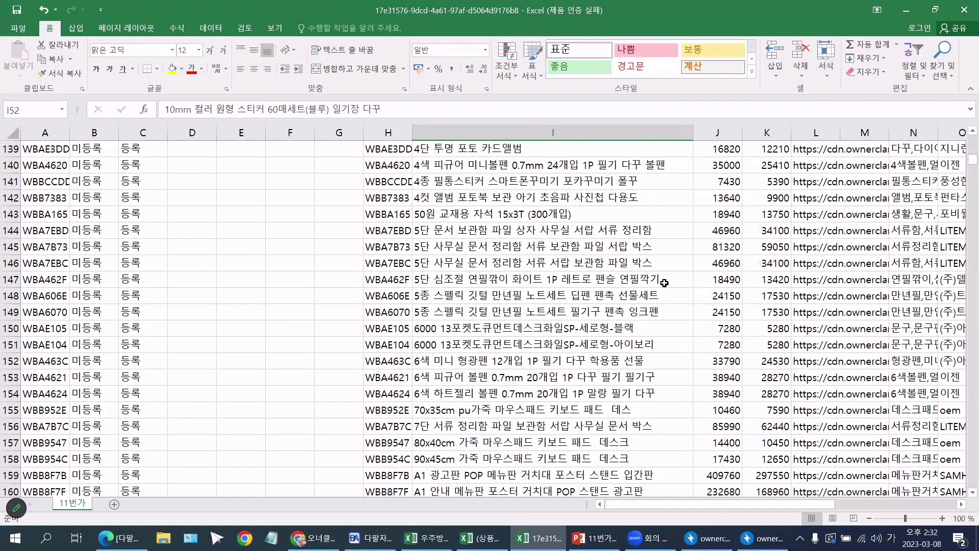
pyautogui.scroll(-1, 666, 264)
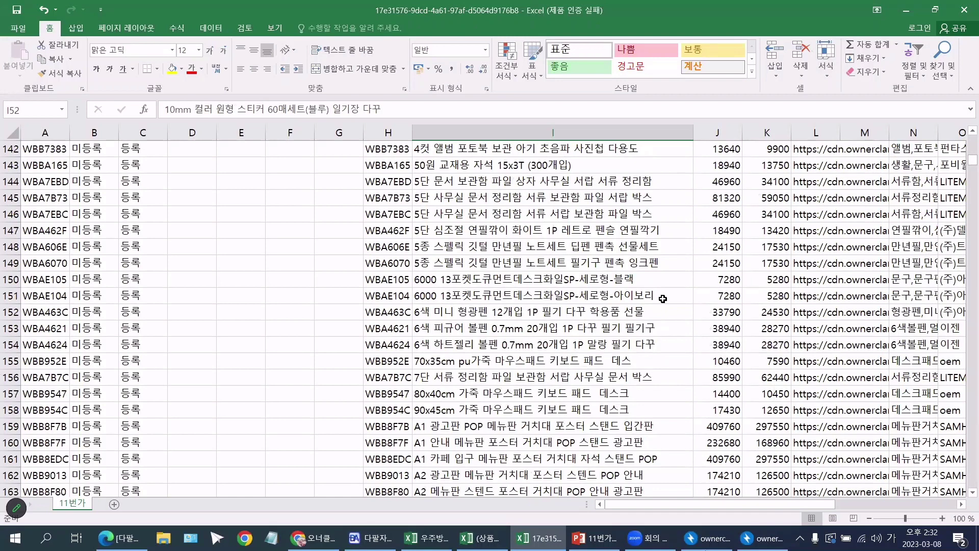
pyautogui.scroll(-2, 662, 283)
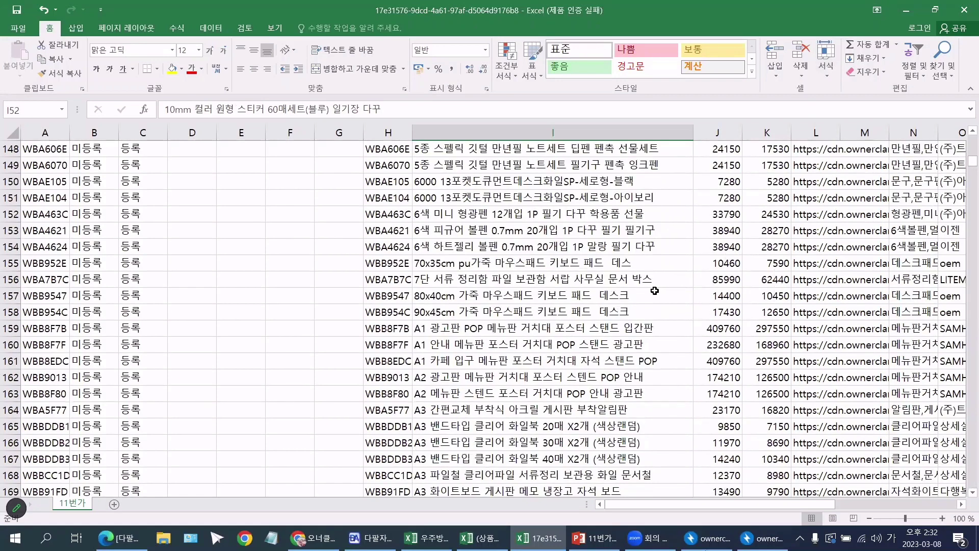
# - Compare the 80x40cm and 90x45cm 가죽 마우스패드 names and check the A1 to A4 product names below them
pyautogui.click(653, 292)
pyautogui.click(647, 308)
pyautogui.click(647, 291)
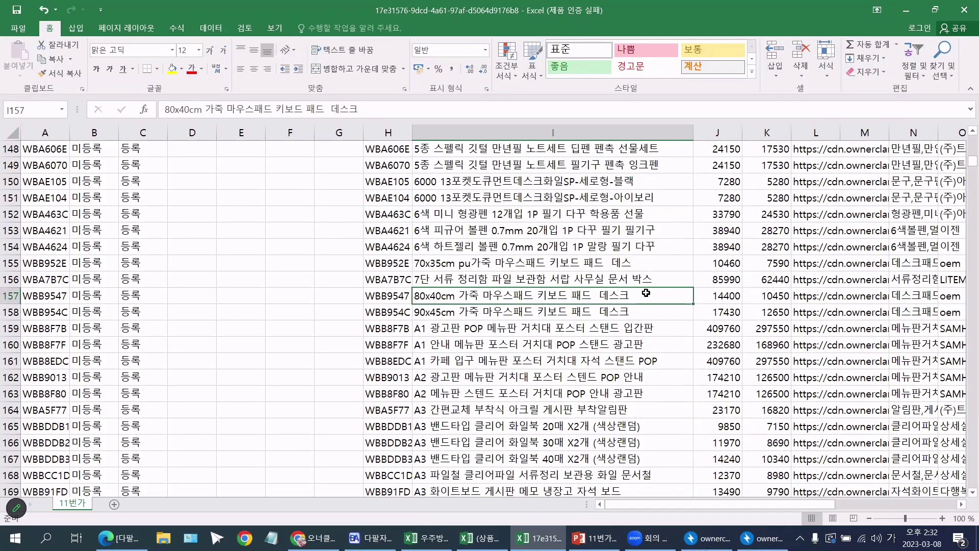
pyautogui.click(648, 308)
pyautogui.click(648, 296)
pyautogui.click(650, 308)
pyautogui.click(648, 296)
pyautogui.click(650, 309)
pyautogui.click(648, 297)
pyautogui.click(611, 334)
pyautogui.click(614, 346)
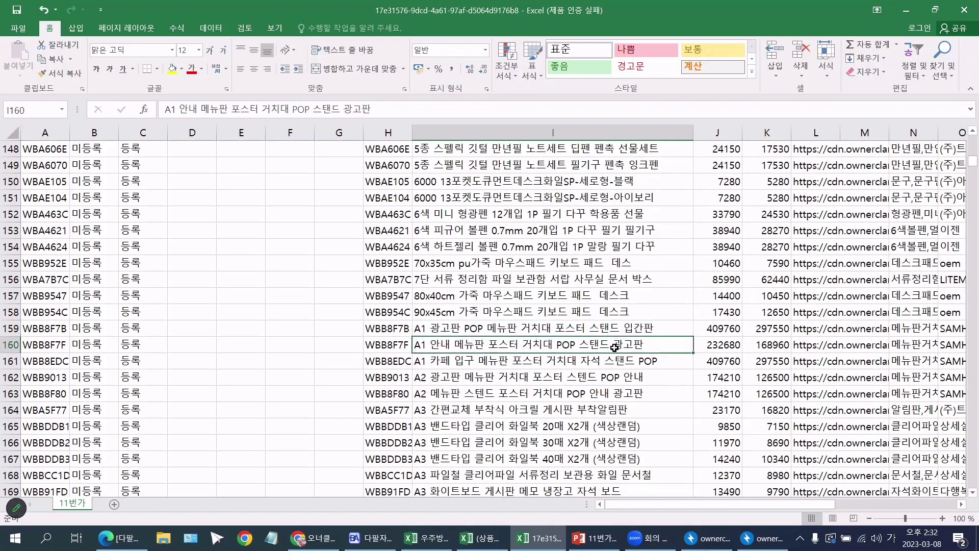
pyautogui.scroll(-2, 686, 306)
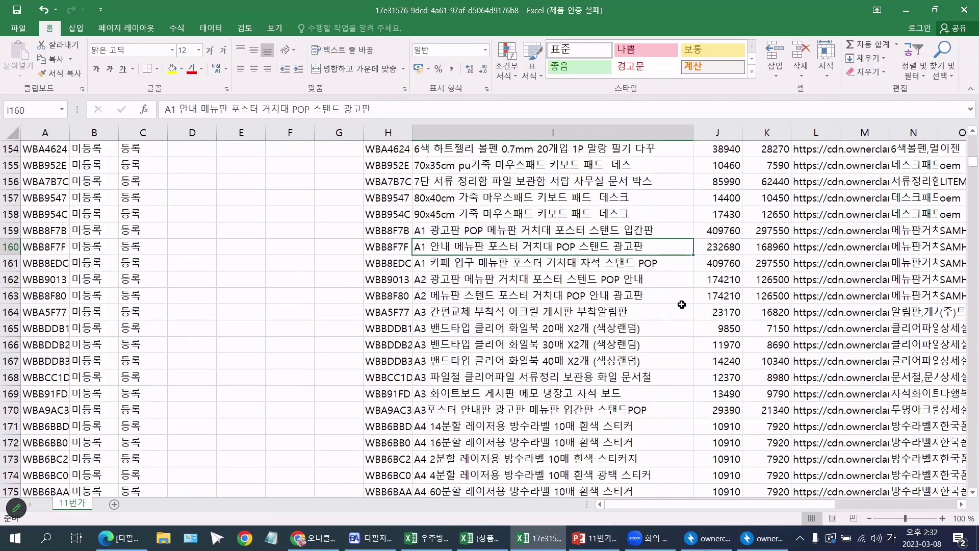
pyautogui.scroll(-3, 681, 305)
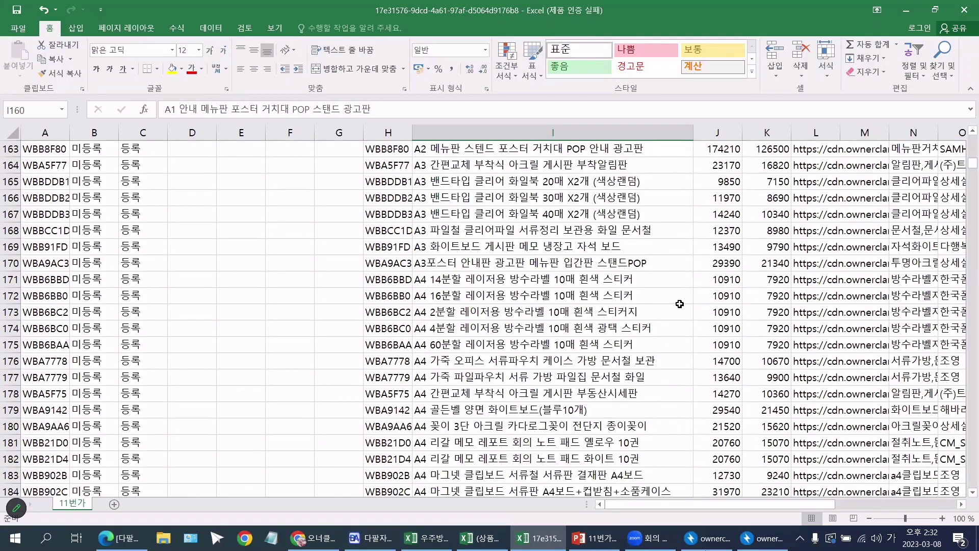
pyautogui.scroll(-2, 681, 305)
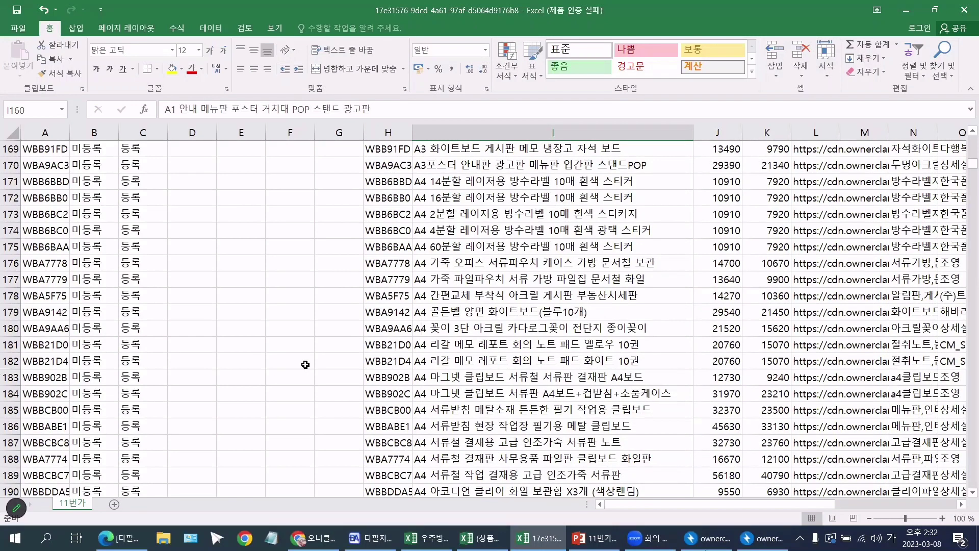
# - Return to the first product row and narrow the 상품명 column to about the width of its neighbours
pyautogui.click(544, 308)
pyautogui.hotkey('ctrl', 'shift', 'Up')
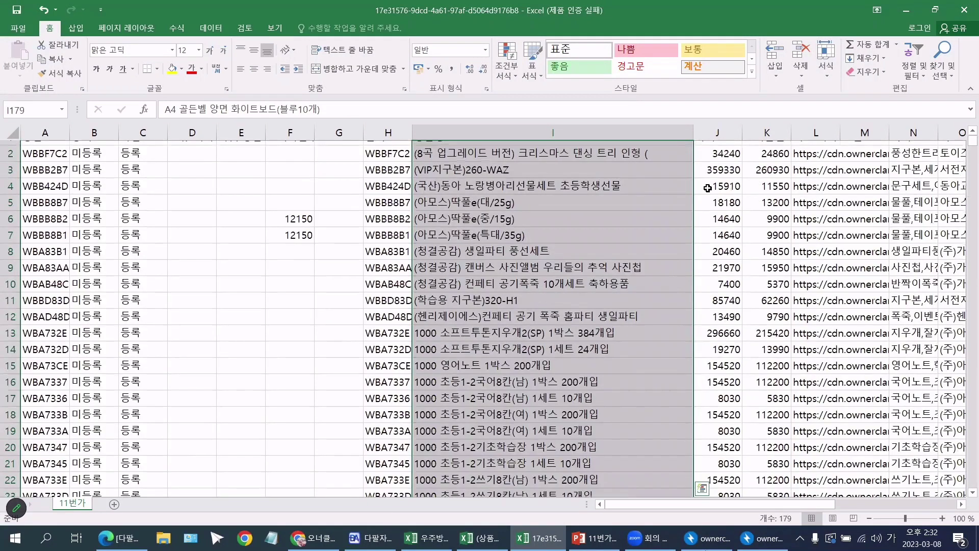
pyautogui.click(619, 165)
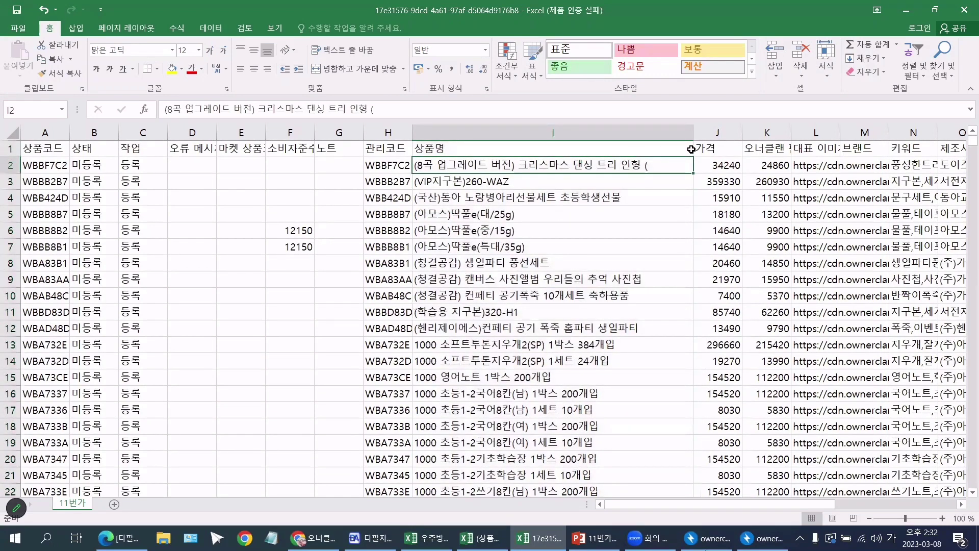
pyautogui.moveTo(693, 134); pyautogui.dragTo(463, 134)
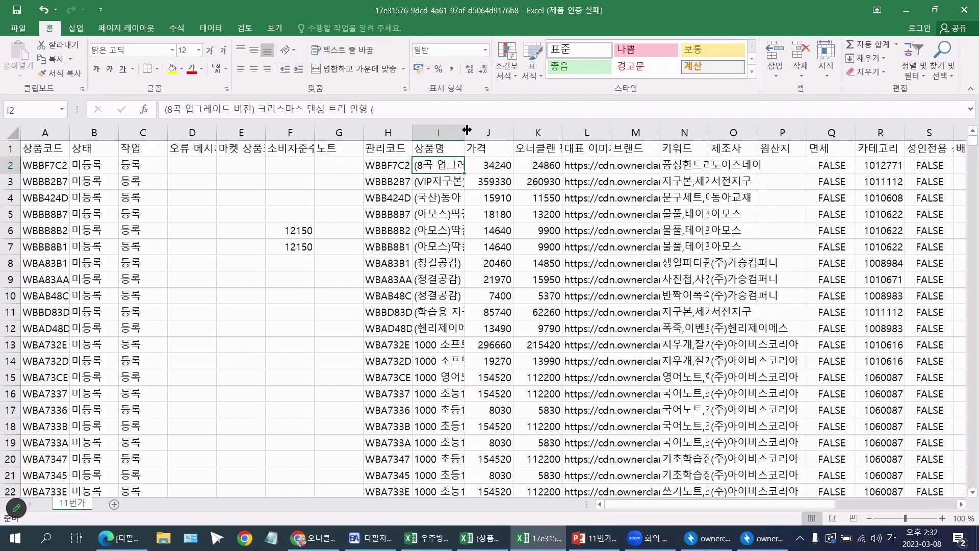
# - Enter =ROUND(J2,-2) in D2 to round the first product's 가격 to the nearest hundred
pyautogui.click(494, 165)
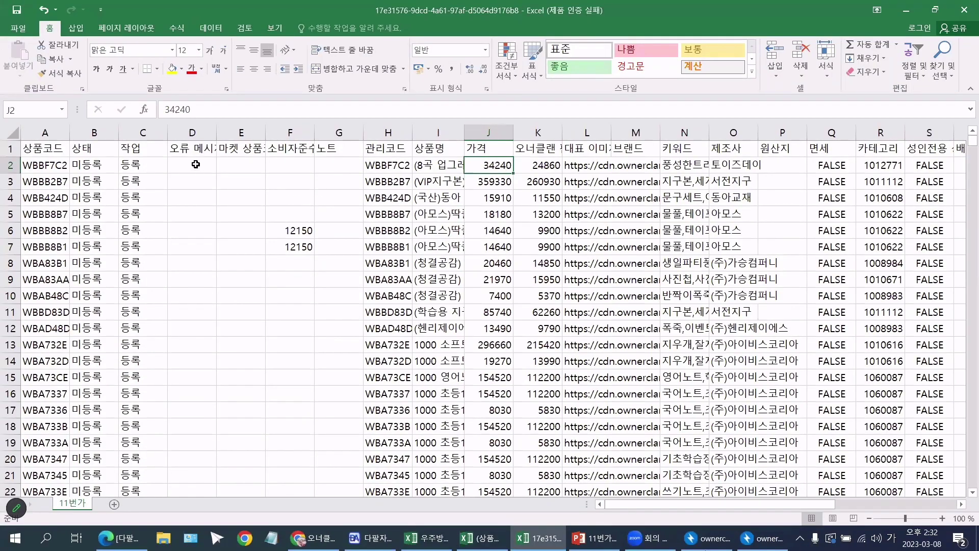
pyautogui.click(195, 164)
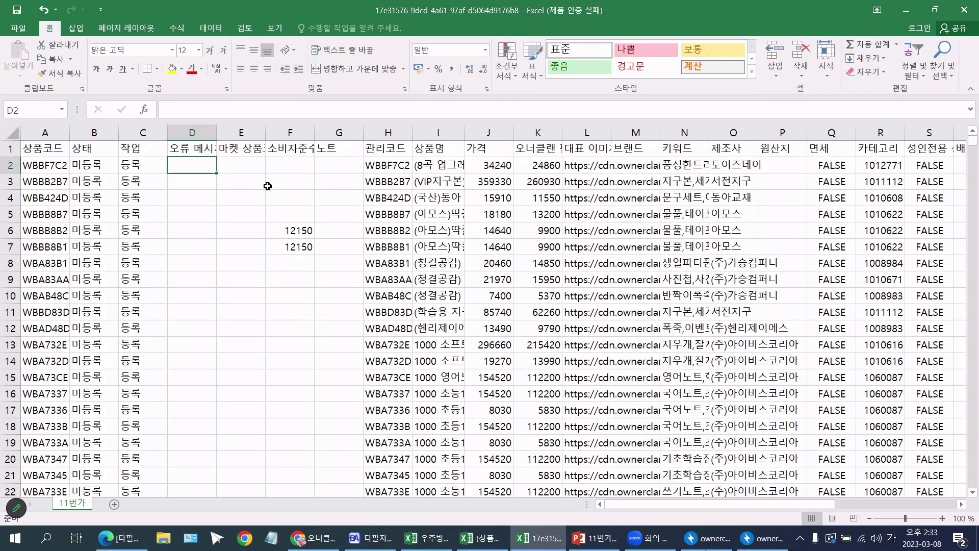
pyautogui.write('=')
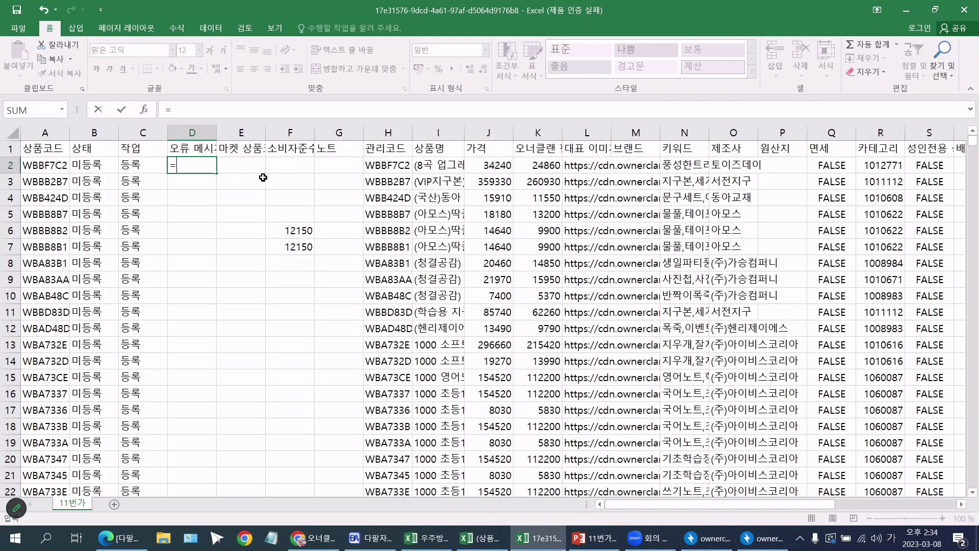
pyautogui.write('개')
pyautogui.press('BackSpace')
pyautogui.press('BackSpace')
pyautogui.press('Hangul')
pyautogui.write('ROUN')
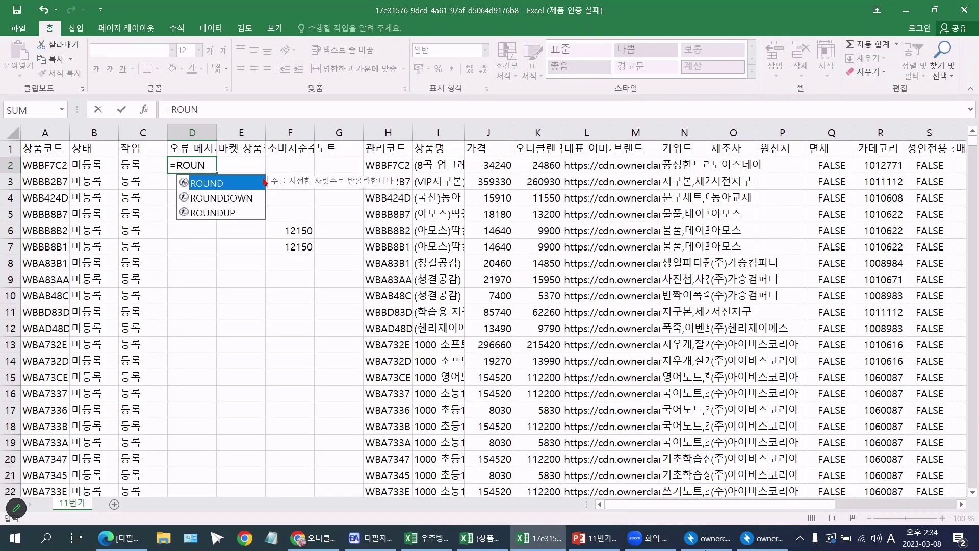
pyautogui.doubleClick(232, 184)
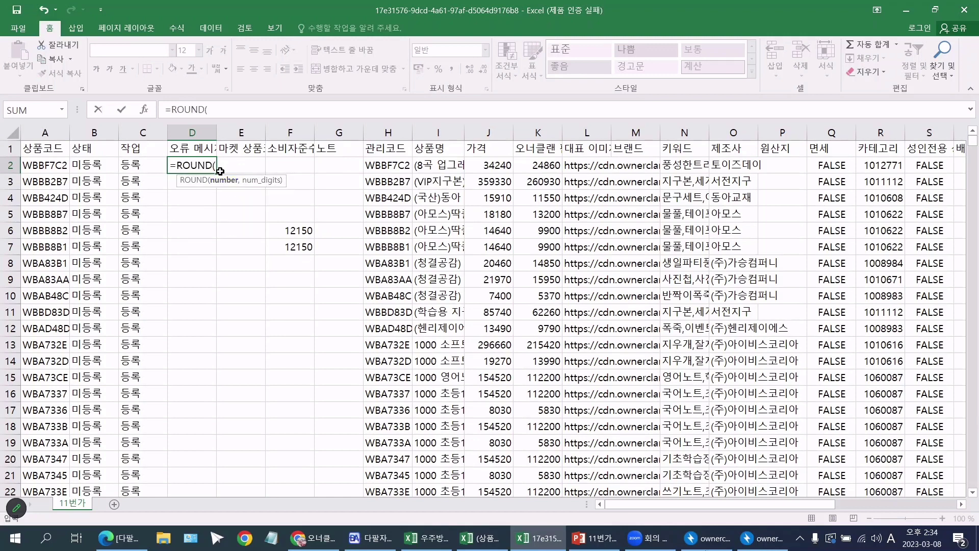
pyautogui.click(492, 166)
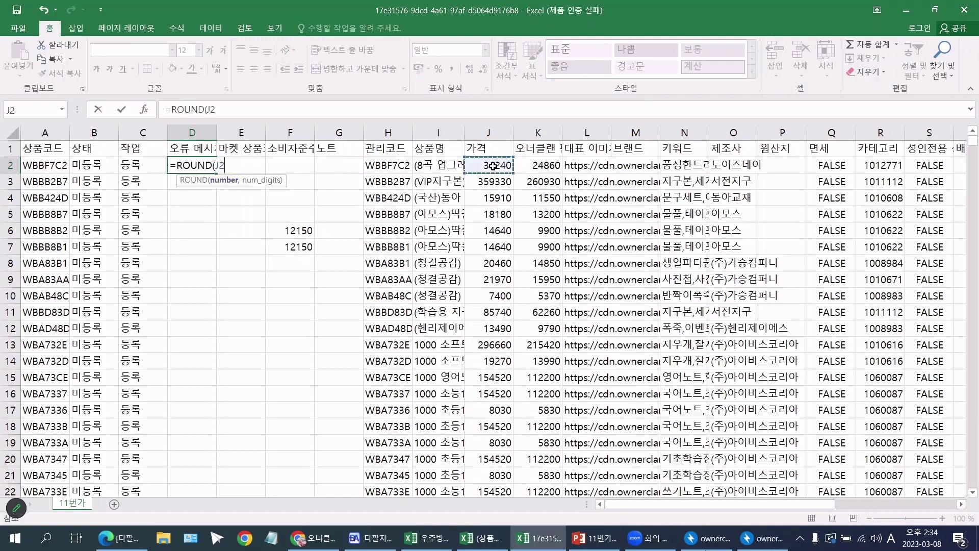
pyautogui.write(',')
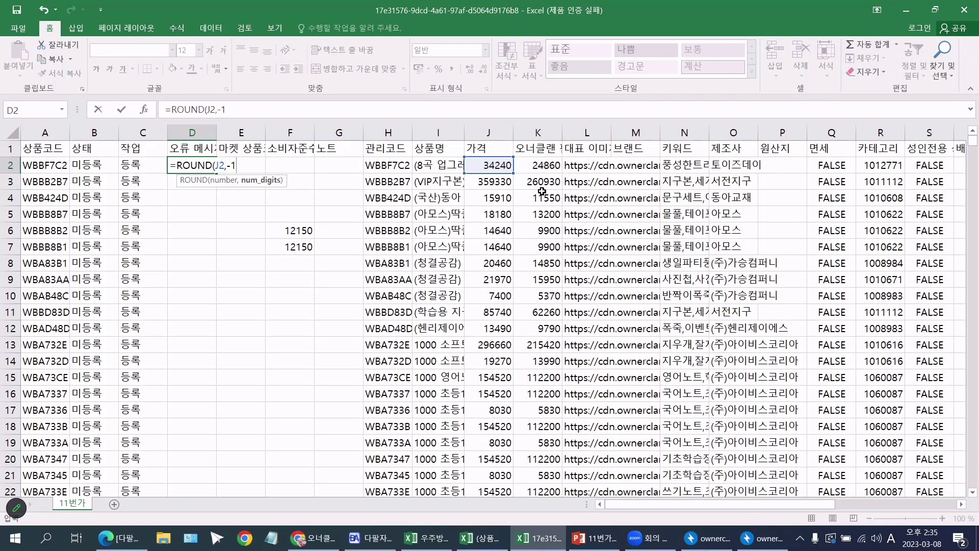
pyautogui.write('-2')
pyautogui.press('BackSpace')
pyautogui.write('2')
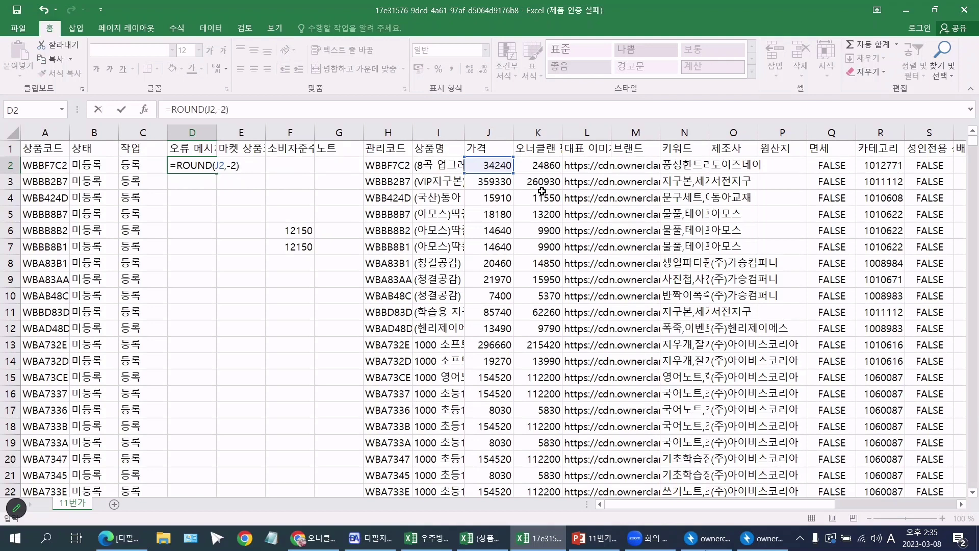
pyautogui.press('Return')
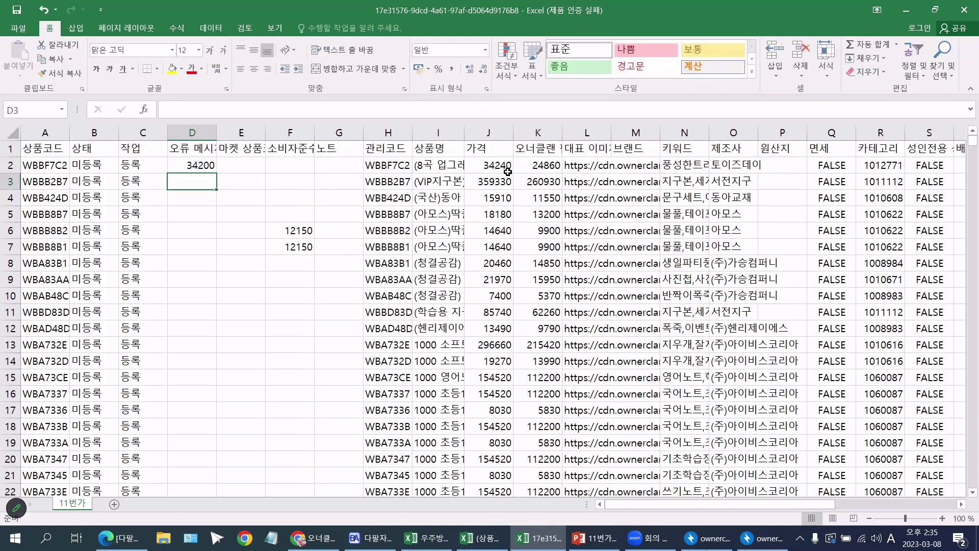
# - Fill the ROUND formula from D2 down column D for all product rows and compare row 5 with its original 가격
pyautogui.click(193, 164)
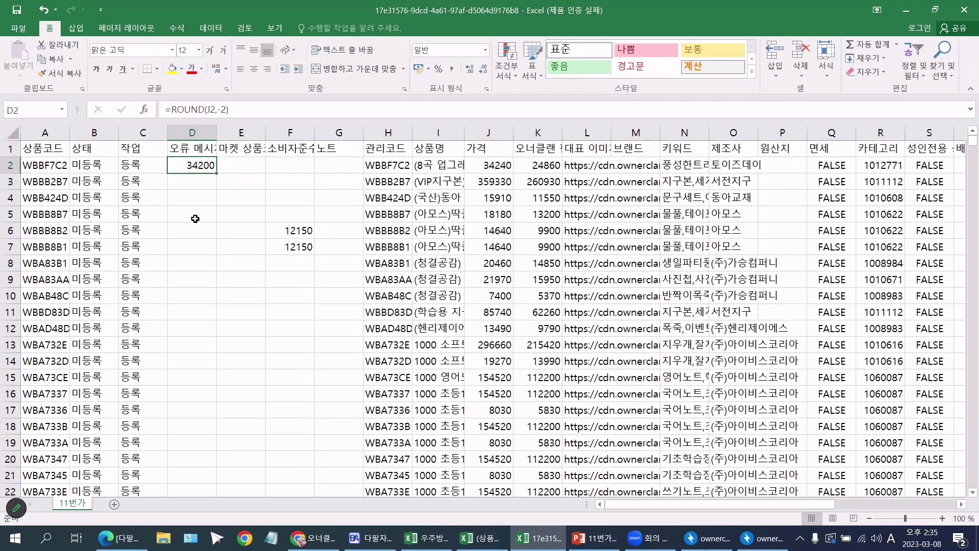
pyautogui.doubleClick(216, 173)
pyautogui.click(504, 216)
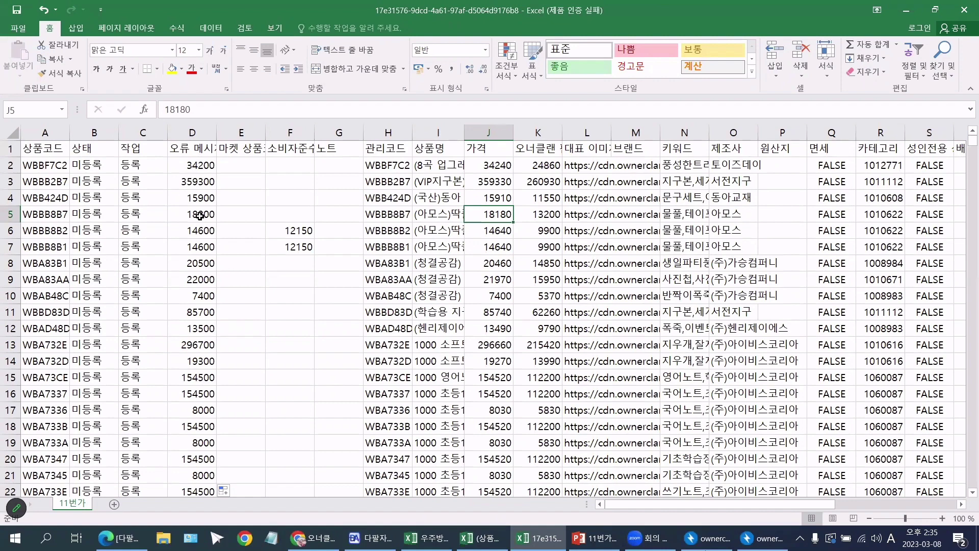
pyautogui.click(199, 218)
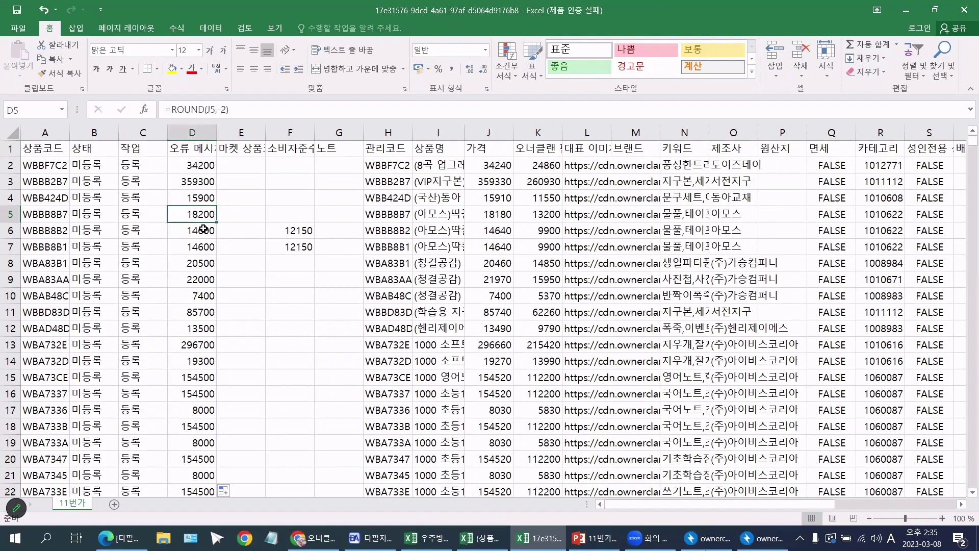
# - Replace the ROUND formulas in column D with their plain values from D2 down through the last product row
pyautogui.click(197, 164)
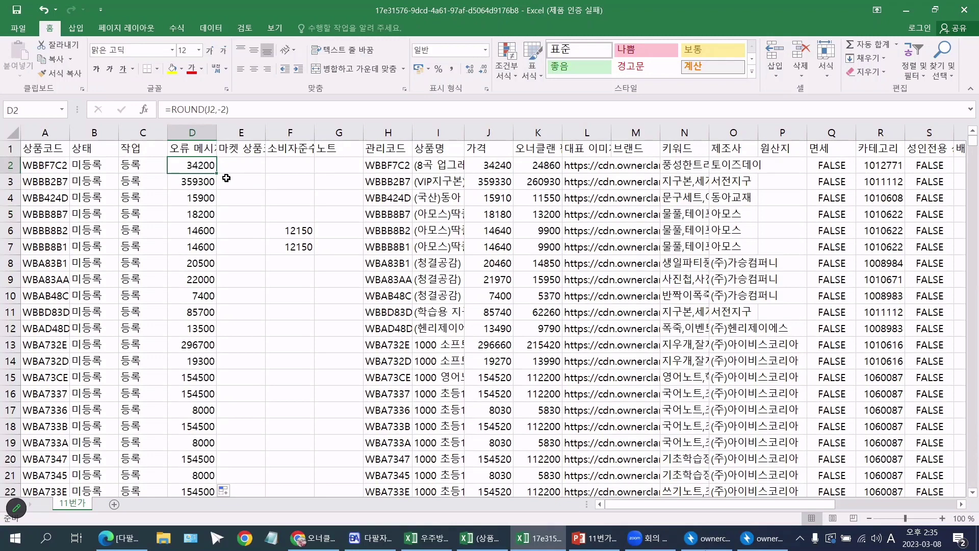
pyautogui.hotkey('ctrl', 'shift', 'Down')
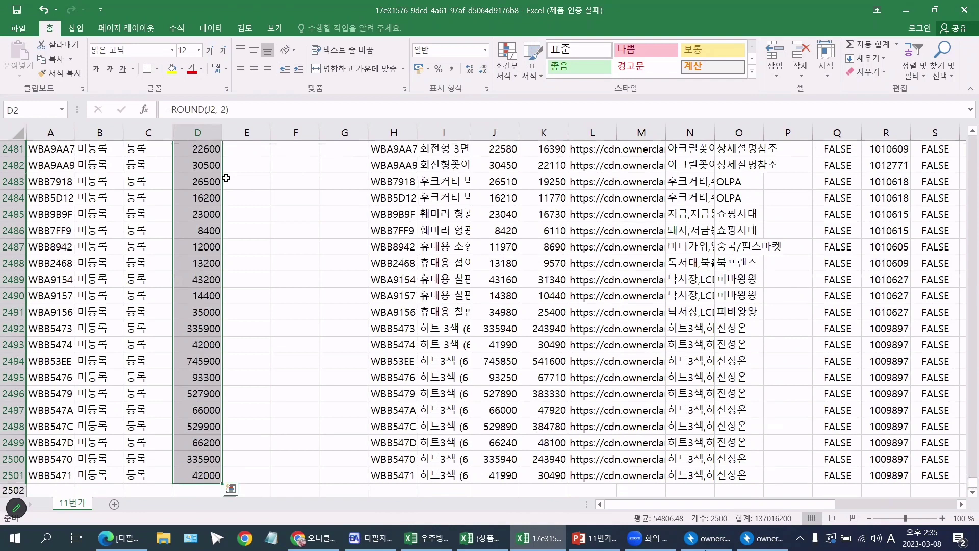
pyautogui.rightClick(206, 197)
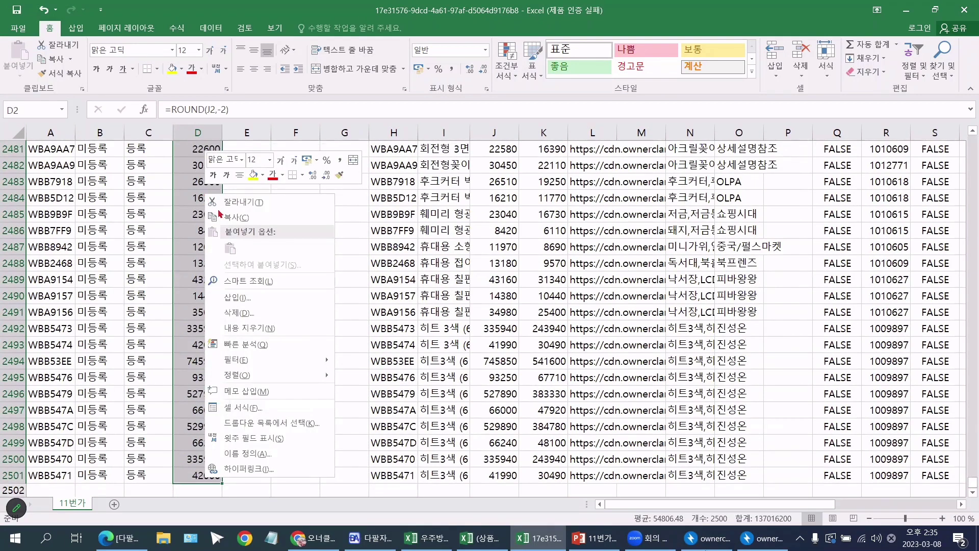
pyautogui.click(223, 217)
pyautogui.scroll(20, 206, 203)
pyautogui.rightClick(200, 204)
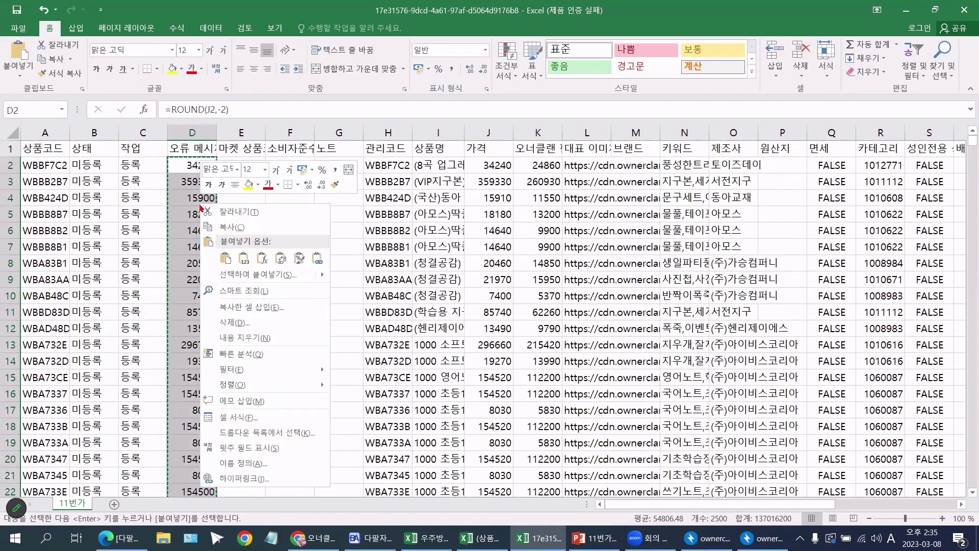
pyautogui.click(244, 258)
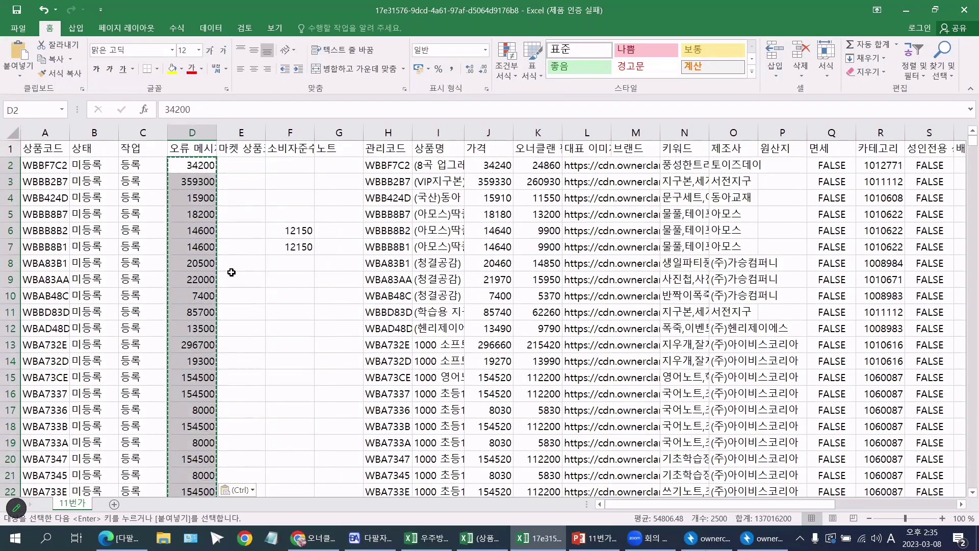
# - Move the rounded values from column D over the original prices in the 가격 column, starting at J2
pyautogui.rightClick(201, 206)
pyautogui.click(225, 214)
pyautogui.click(493, 167)
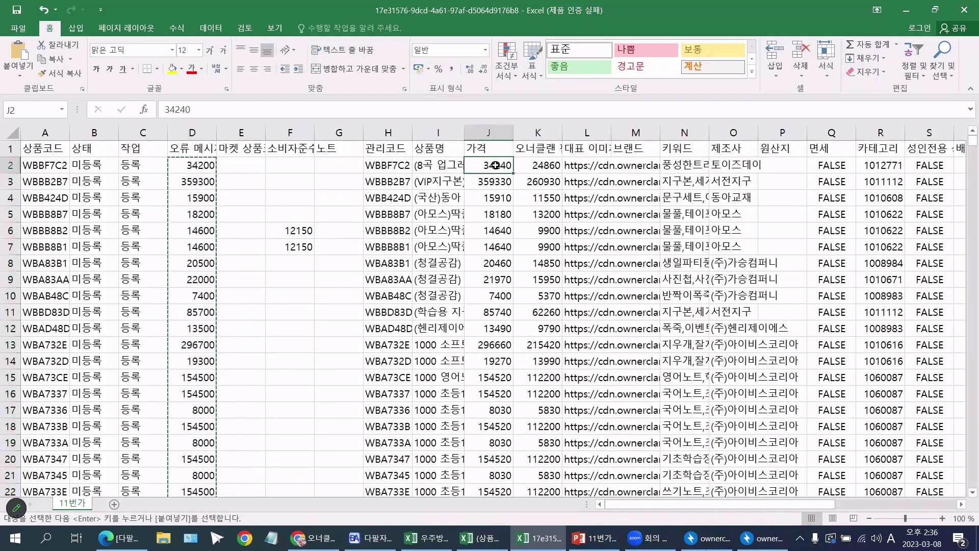
pyautogui.rightClick(495, 165)
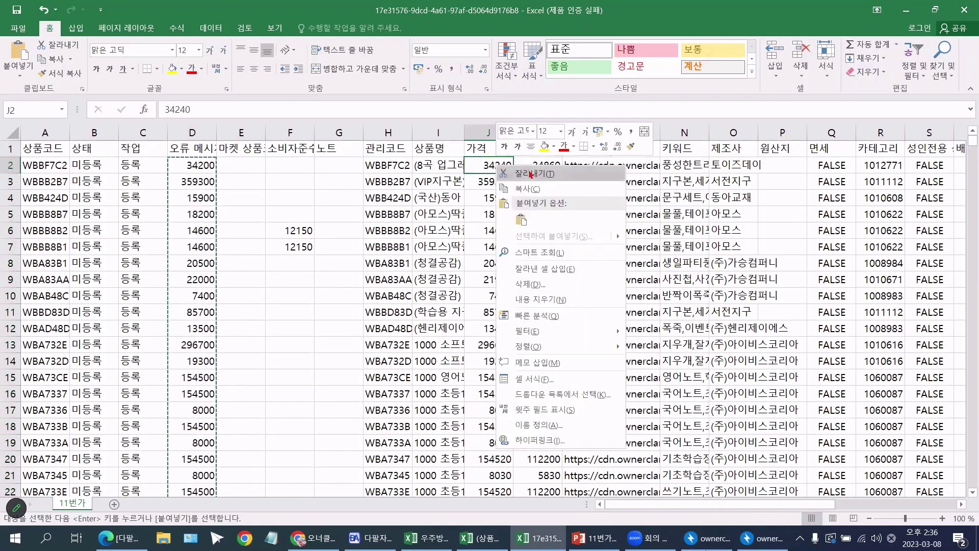
pyautogui.click(521, 220)
pyautogui.click(490, 164)
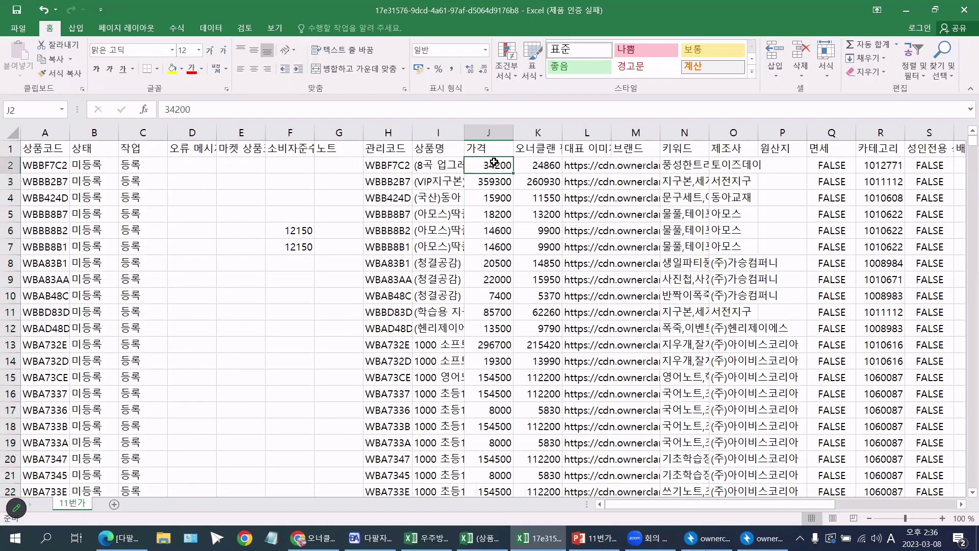
pyautogui.click(493, 186)
pyautogui.click(494, 165)
pyautogui.click(184, 165)
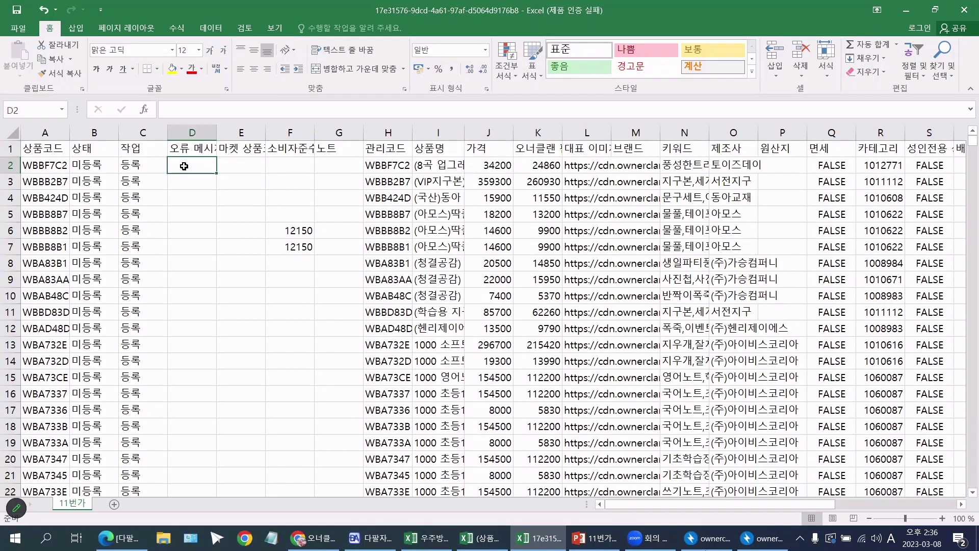
pyautogui.click(498, 166)
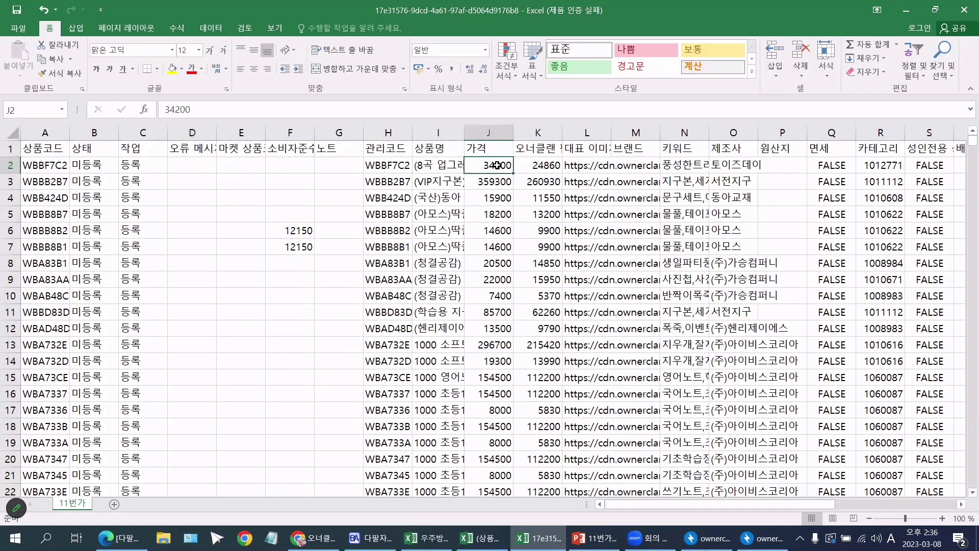
pyautogui.rightClick(498, 168)
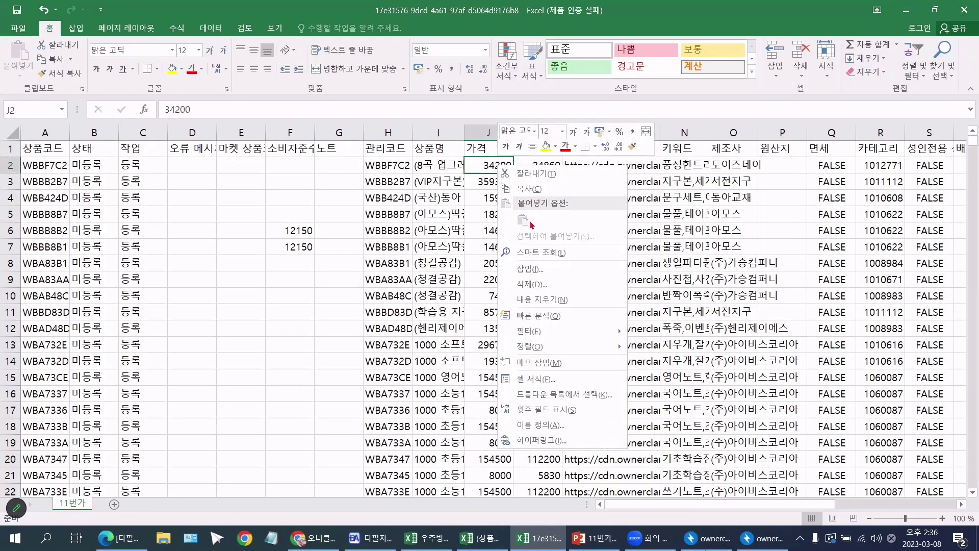
pyautogui.click(190, 163)
pyautogui.click(190, 162)
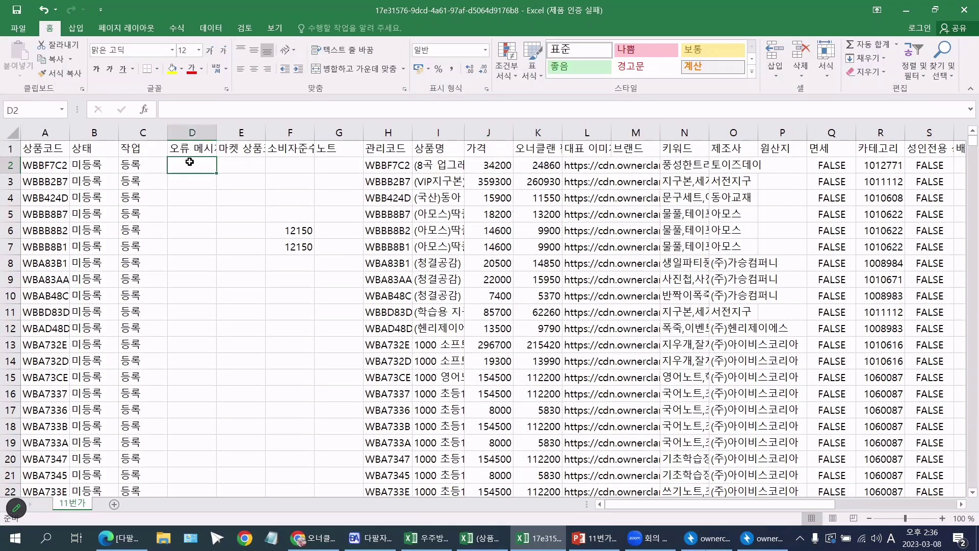
pyautogui.click(500, 166)
pyautogui.click(482, 168)
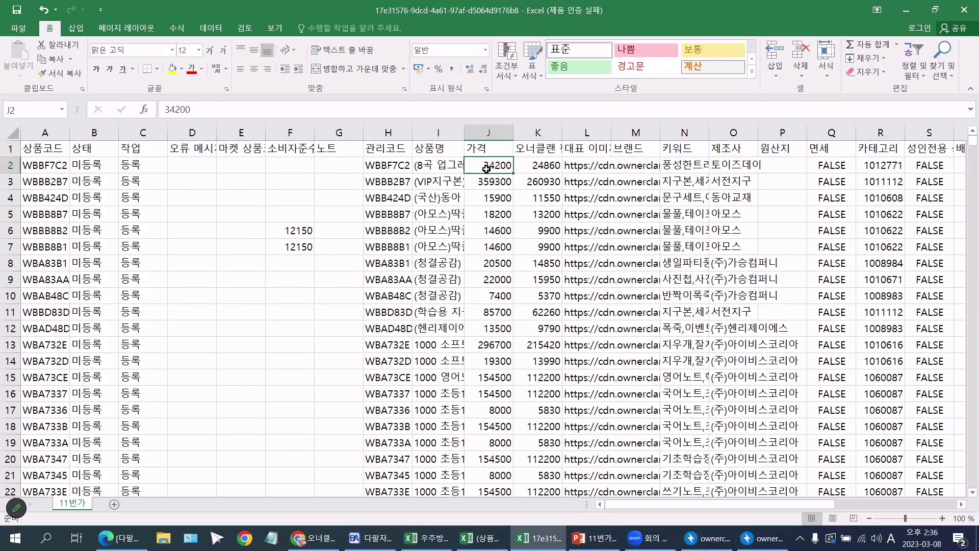
# - Compare the 배송비 and 반품배송비 amounts of the first two products in columns T and U
pyautogui.click(962, 504)
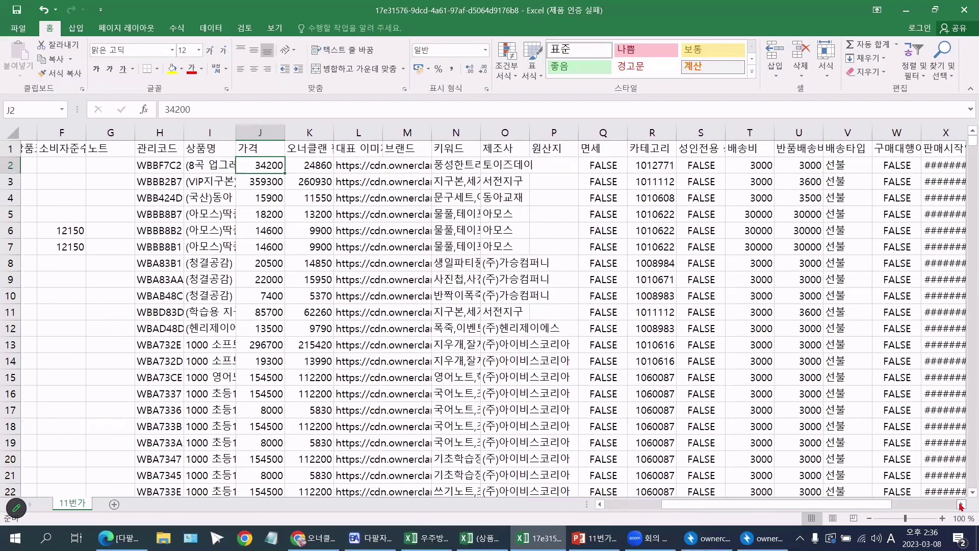
pyautogui.click(622, 151)
pyautogui.click(618, 167)
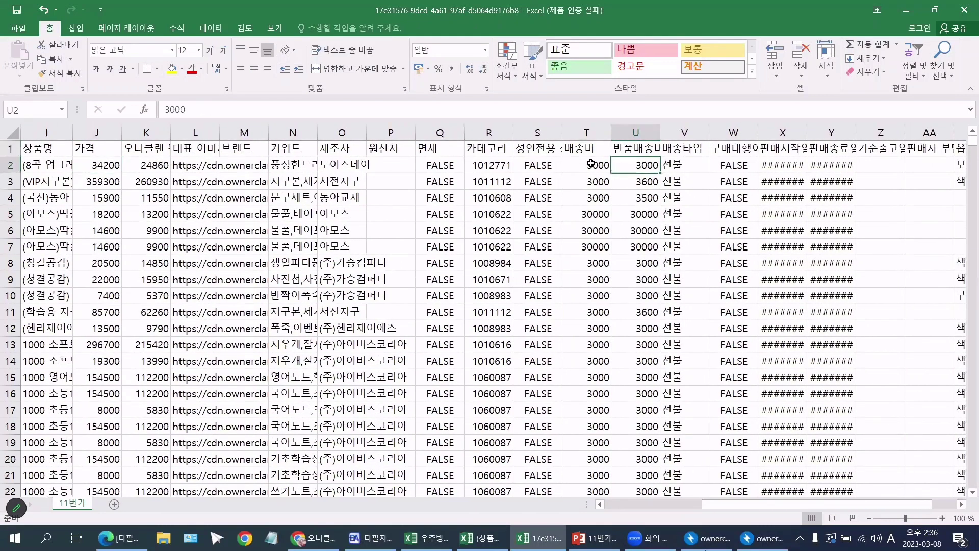
pyautogui.click(637, 184)
pyautogui.click(596, 182)
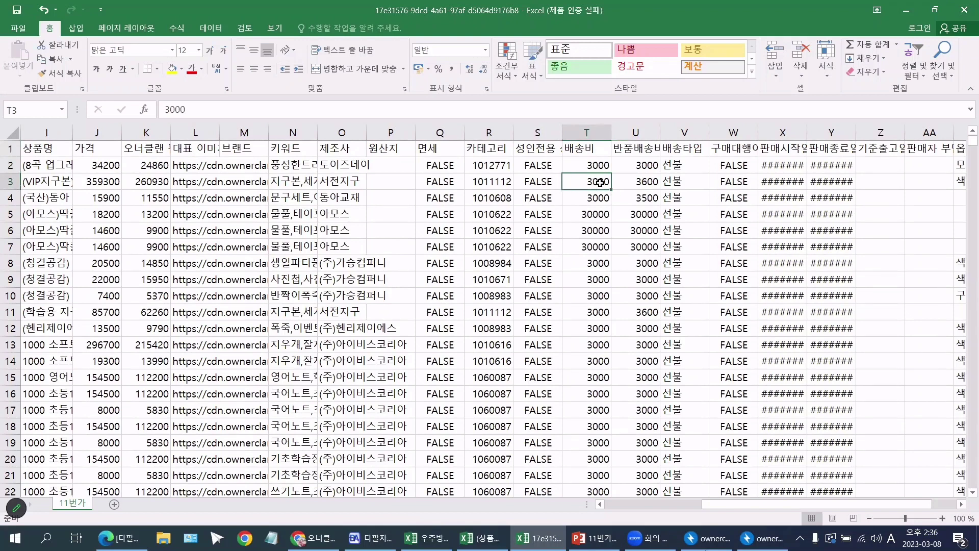
pyautogui.click(634, 167)
pyautogui.click(600, 166)
pyautogui.click(635, 169)
pyautogui.click(639, 183)
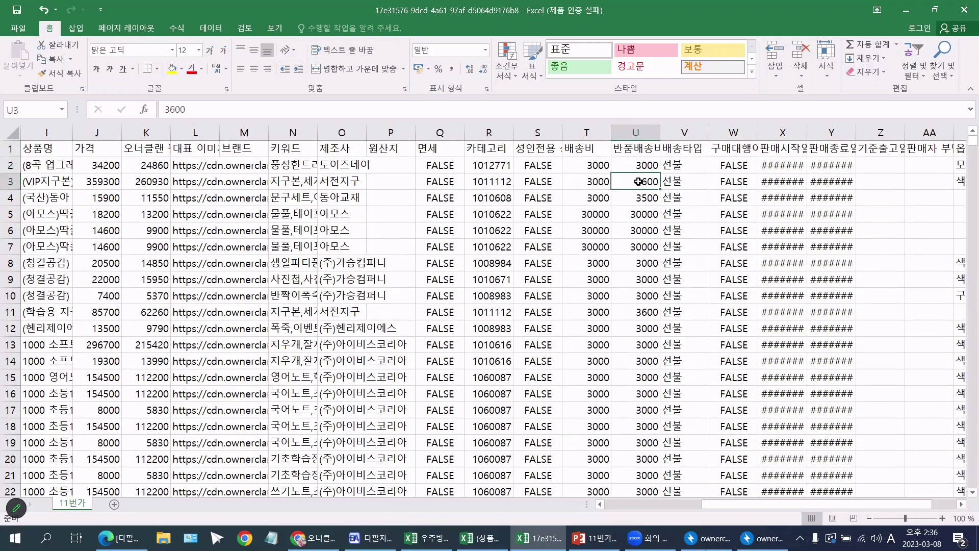
pyautogui.click(598, 183)
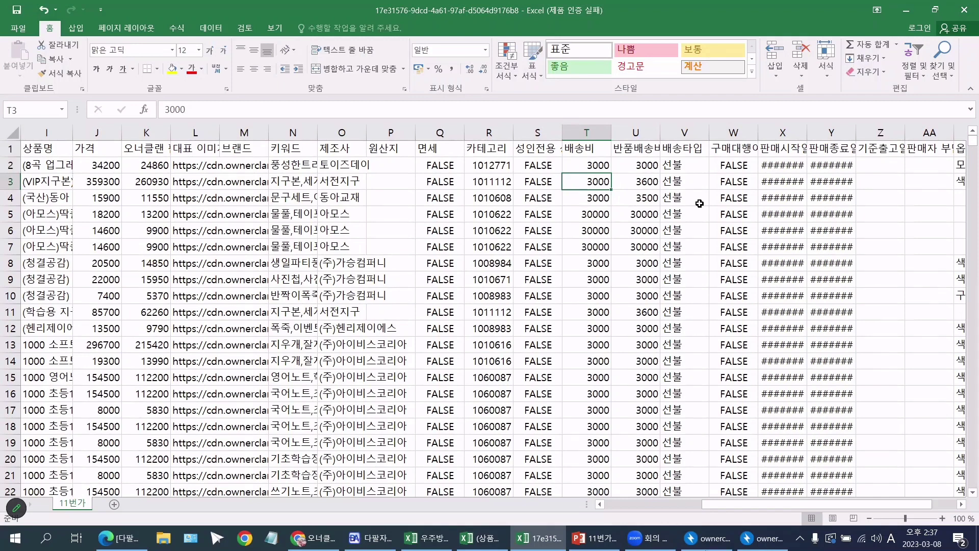
# - Highlight the 반품배송비 cells U3 and U4 with a yellow fill
pyautogui.moveTo(641, 182); pyautogui.dragTo(643, 198)
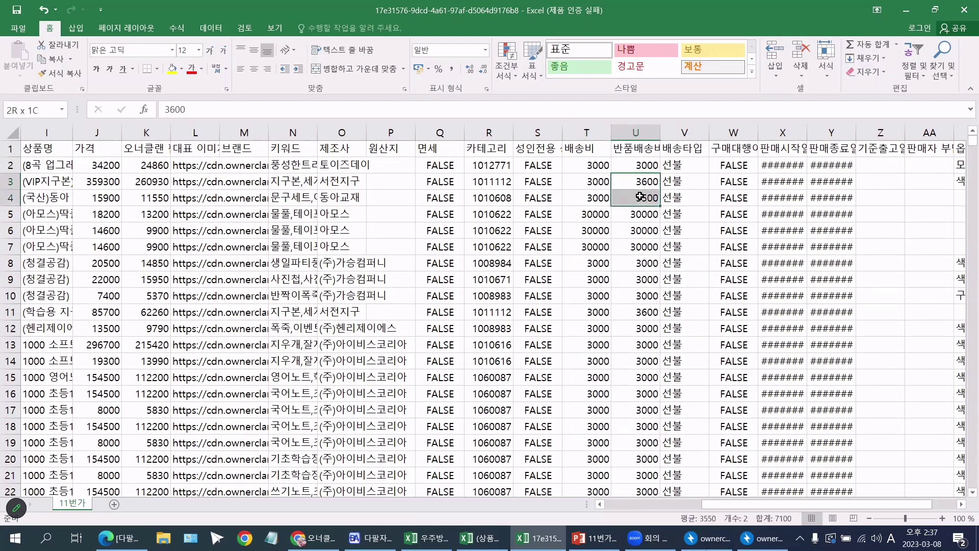
pyautogui.click(171, 70)
pyautogui.click(688, 185)
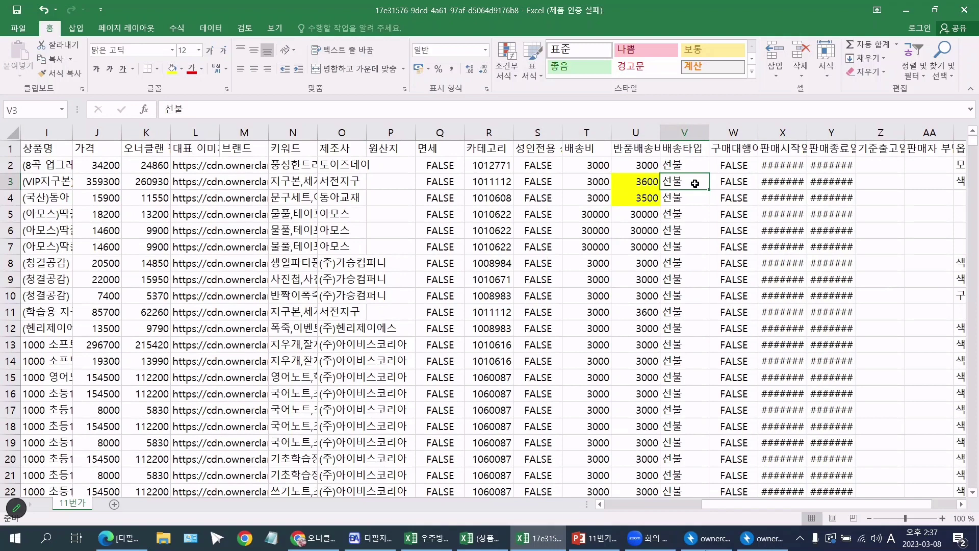
# - Compare the highlighted 반품배송비 amounts in rows 3 and 4 with the 배송비 amount in row 3
pyautogui.click(586, 183)
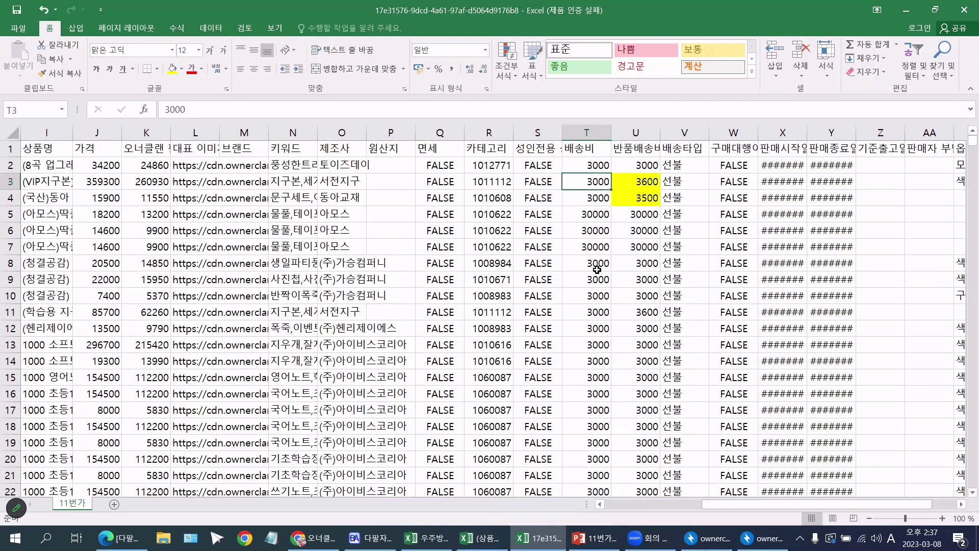
pyautogui.click(636, 181)
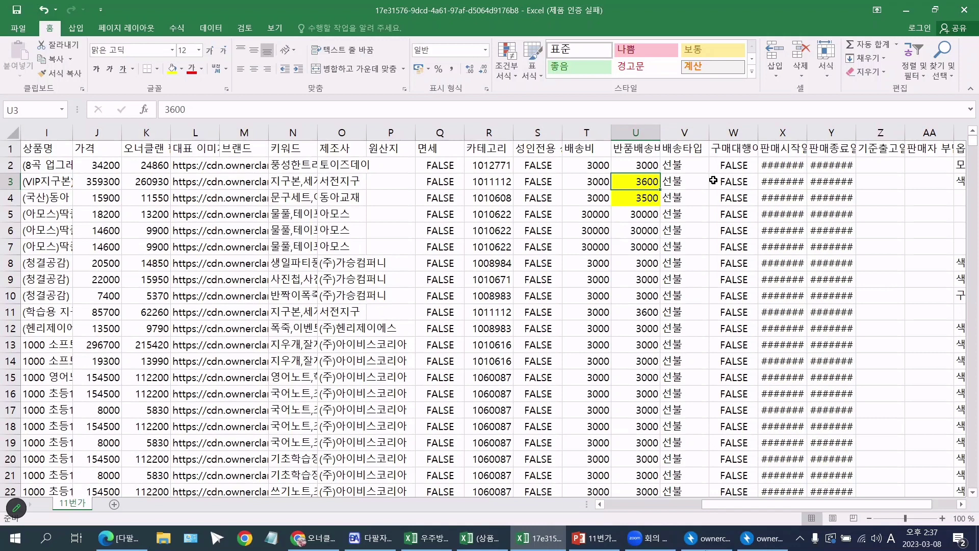
pyautogui.click(592, 182)
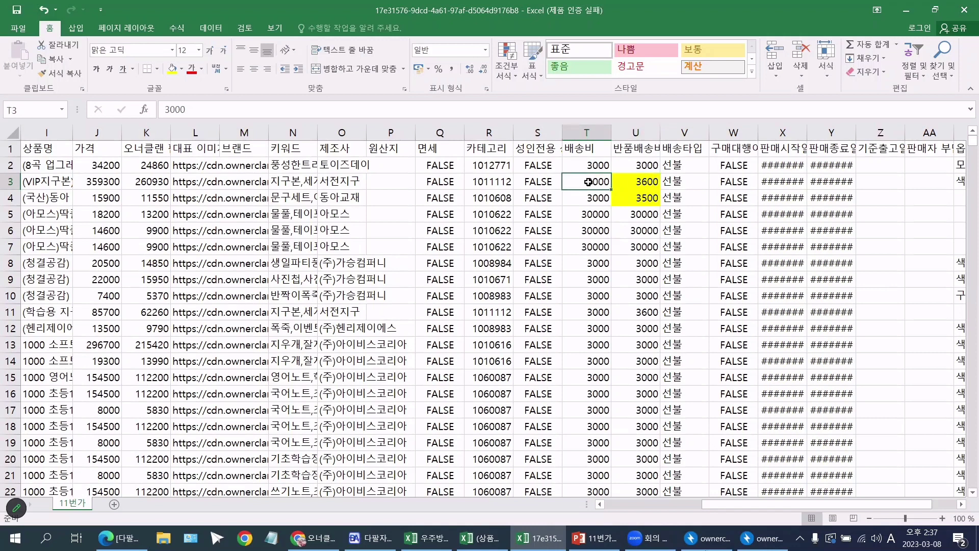
pyautogui.click(644, 183)
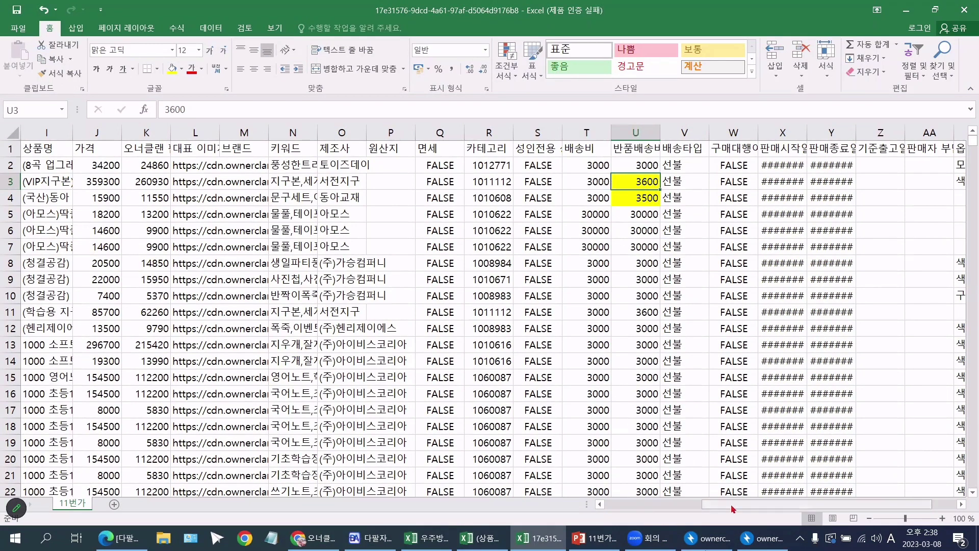
pyautogui.moveTo(729, 505); pyautogui.dragTo(636, 506)
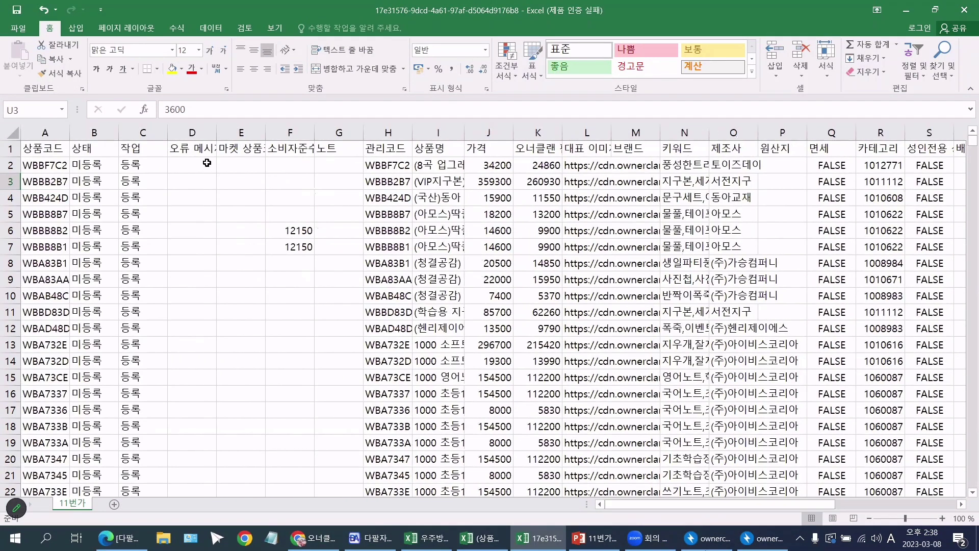
pyautogui.click(206, 163)
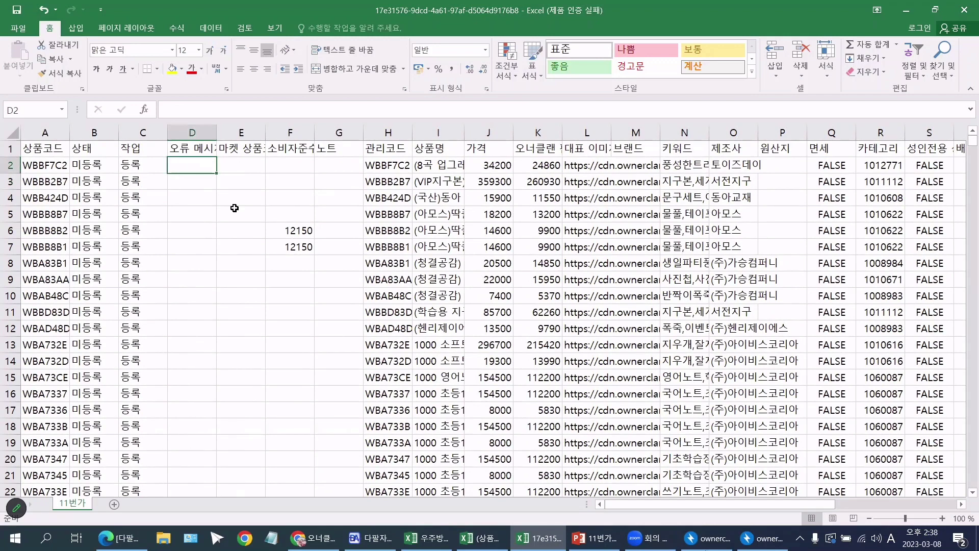
pyautogui.moveTo(663, 508); pyautogui.dragTo(841, 503)
pyautogui.click(578, 182)
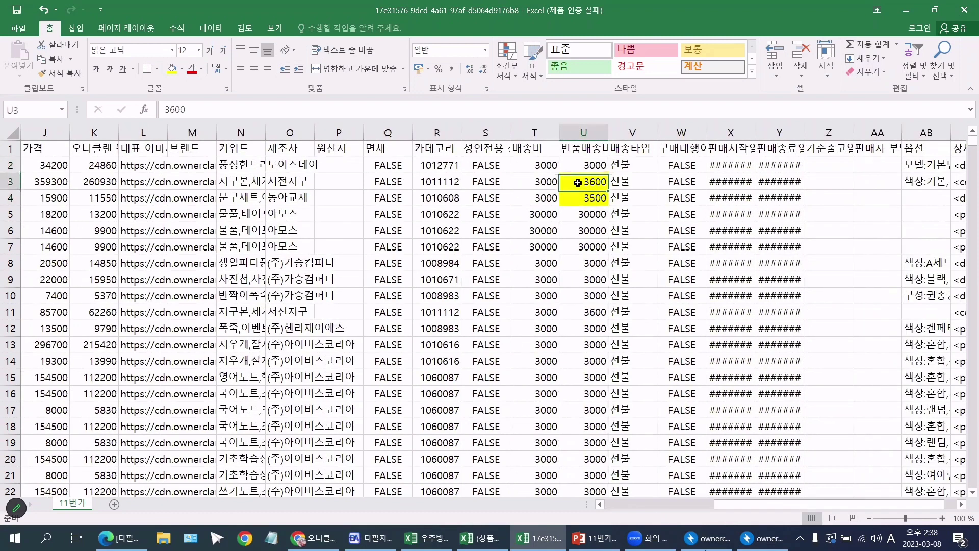
pyautogui.click(572, 197)
pyautogui.click(567, 183)
pyautogui.click(573, 200)
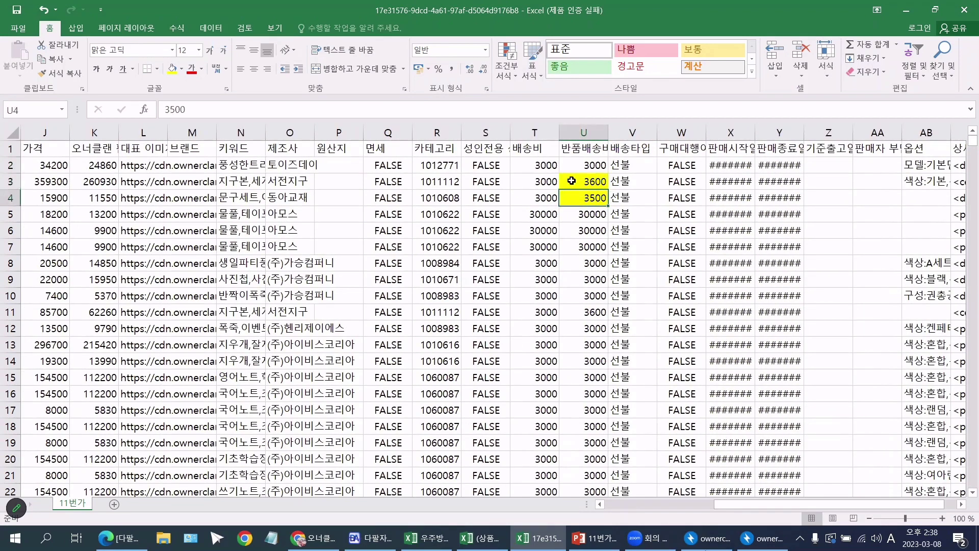
pyautogui.click(572, 181)
# - Enter =U2+600 in D2 to add 600 to the first product's 반품배송비
pyautogui.moveTo(764, 505); pyautogui.dragTo(656, 505)
pyautogui.click(202, 167)
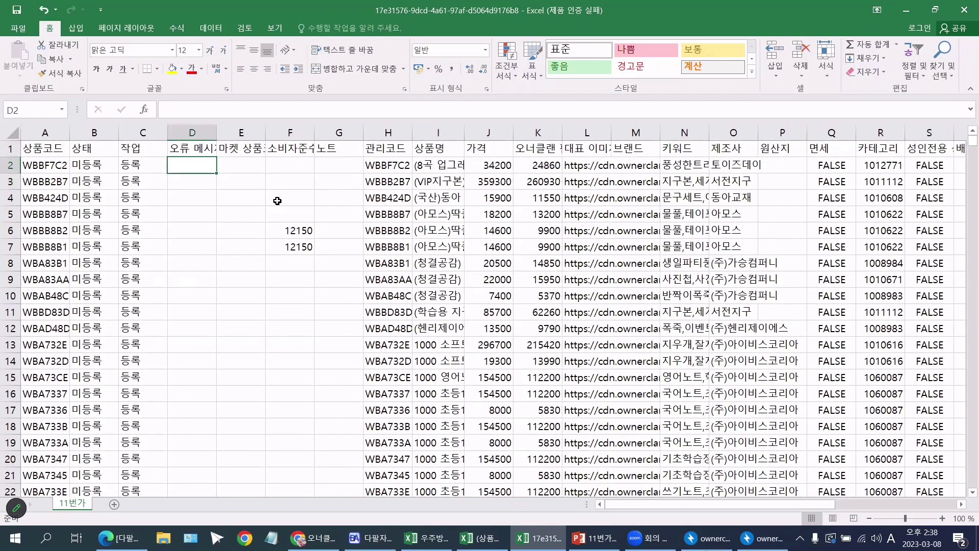
pyautogui.write('=')
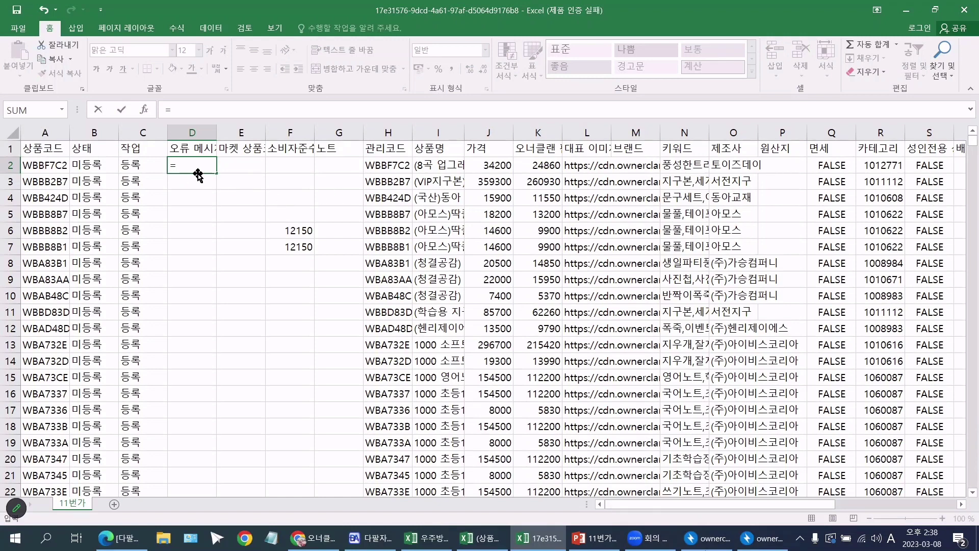
pyautogui.moveTo(671, 507); pyautogui.dragTo(749, 507)
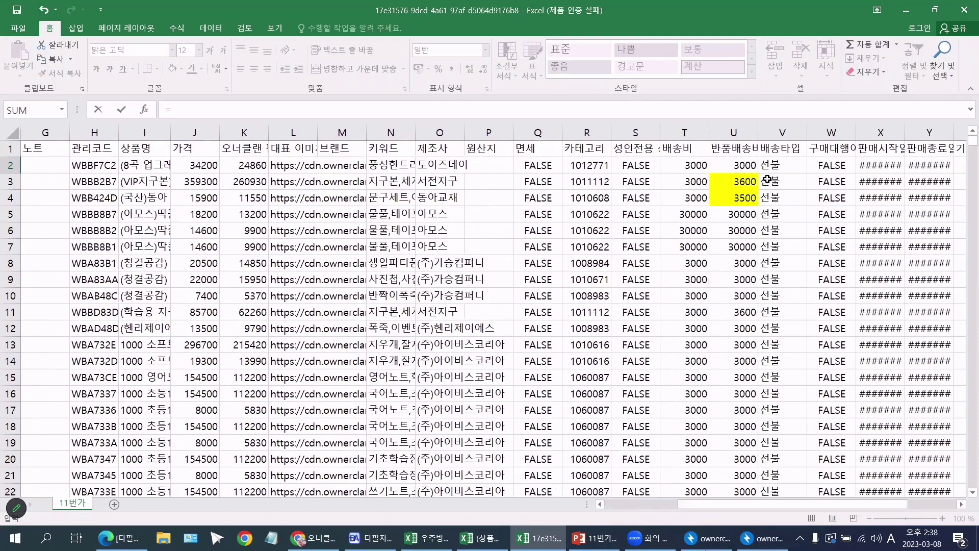
pyautogui.click(735, 165)
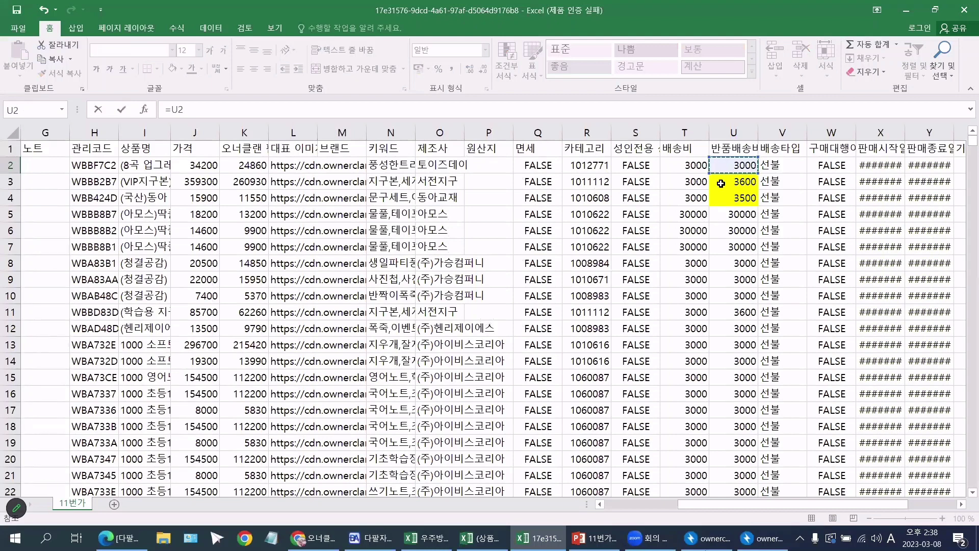
pyautogui.write('+')
pyautogui.moveTo(716, 505); pyautogui.dragTo(645, 505)
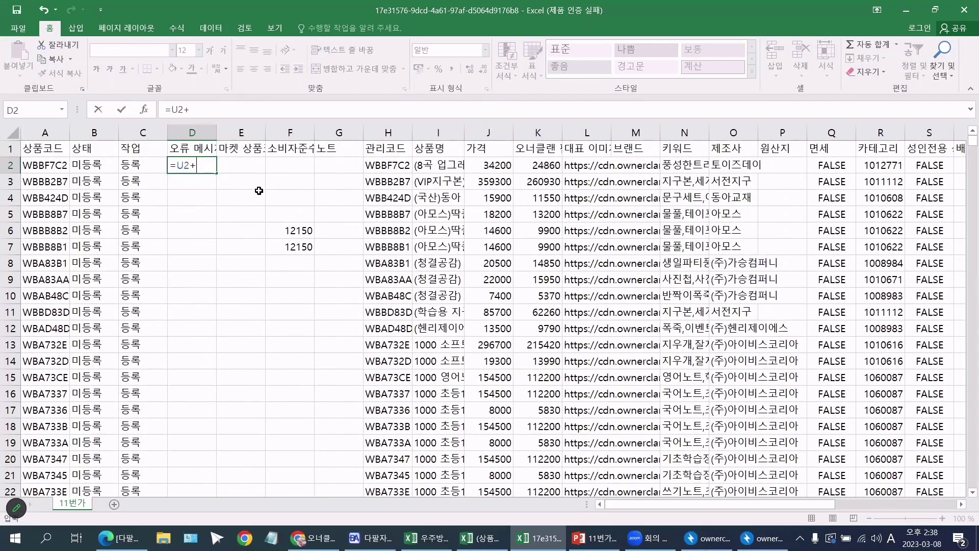
pyautogui.write('600')
pyautogui.press('Return')
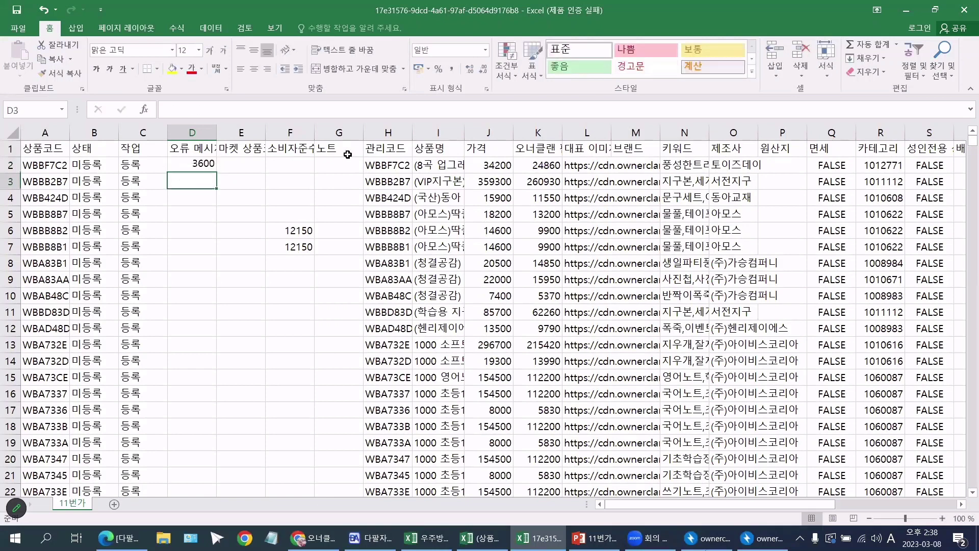
pyautogui.click(205, 166)
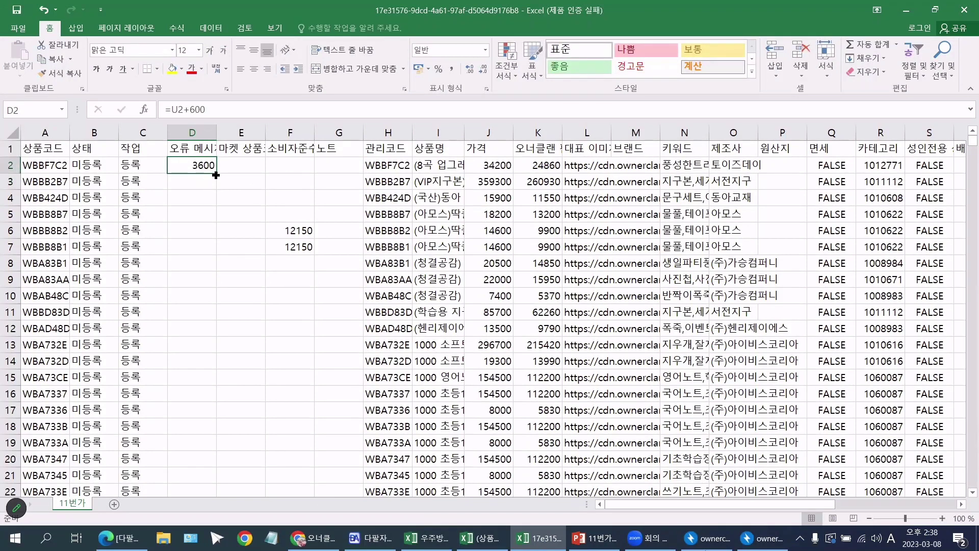
# - Fill the D2 formula down column D for all products and replace the formulas with their plain values
pyautogui.doubleClick(216, 173)
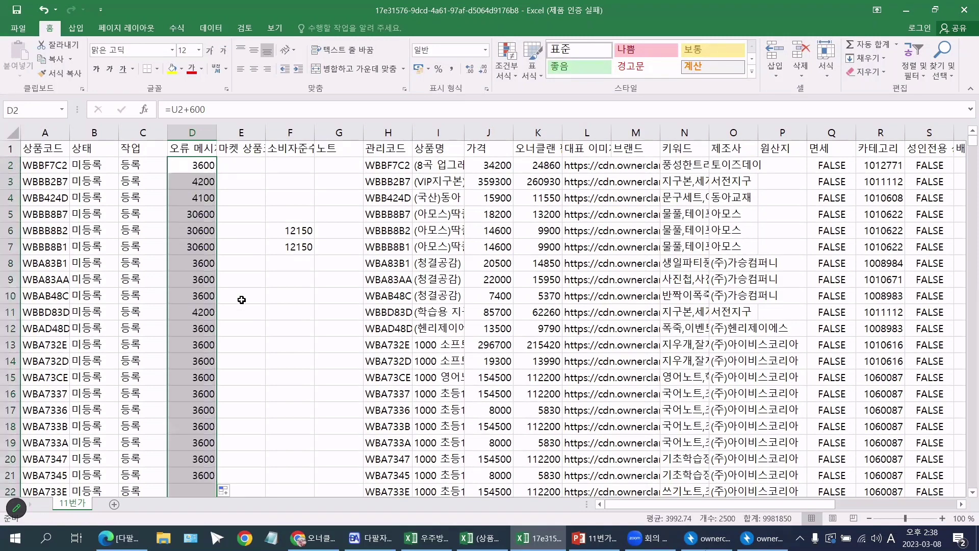
pyautogui.rightClick(187, 188)
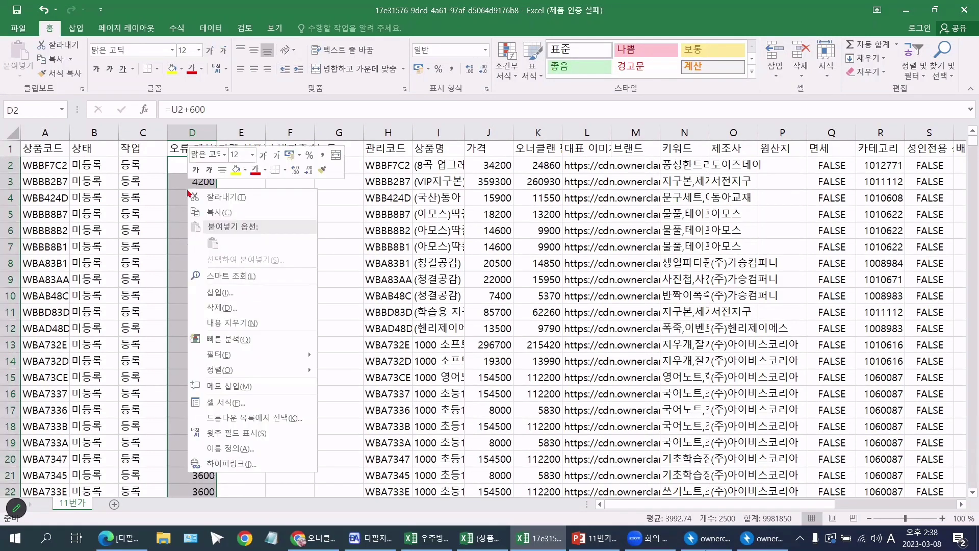
pyautogui.click(218, 211)
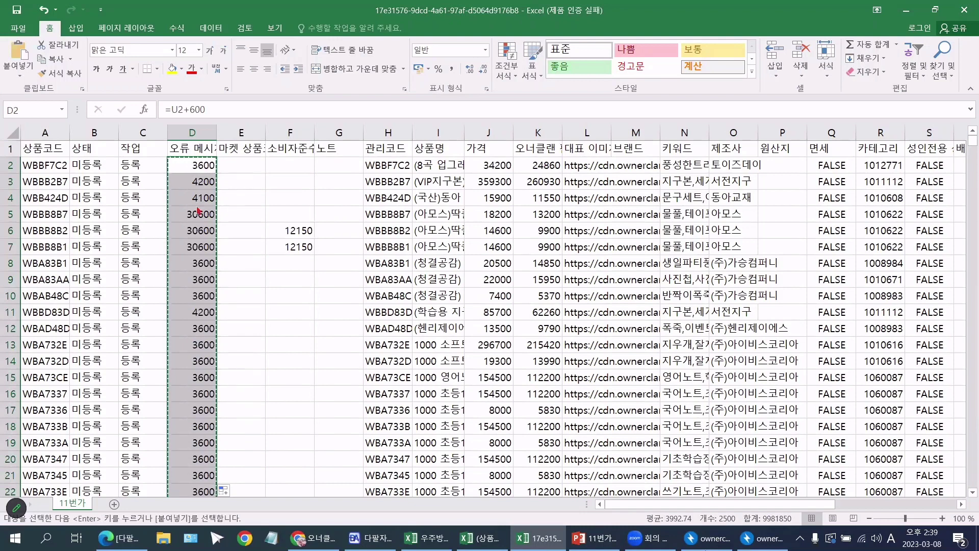
pyautogui.rightClick(199, 207)
pyautogui.click(241, 264)
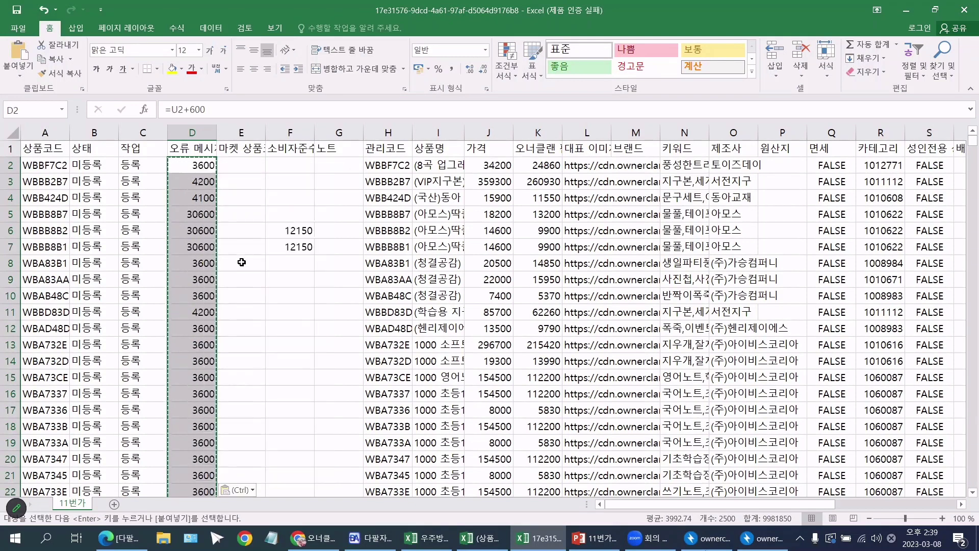
# - Cut the calculated values from column D and paste them over the 반품배송비 column starting at U2
pyautogui.rightClick(200, 230)
pyautogui.press('Escape')
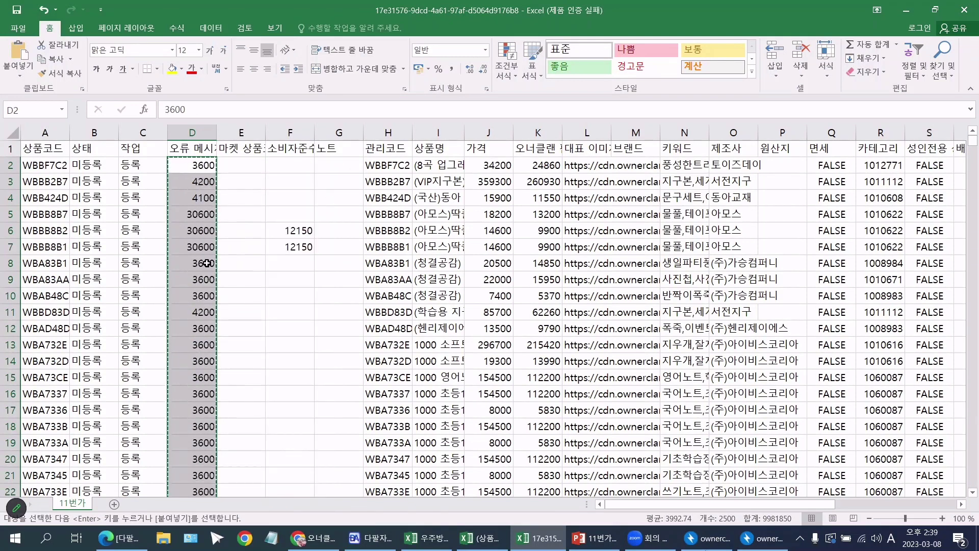
pyautogui.hscroll(8, 631, 168)
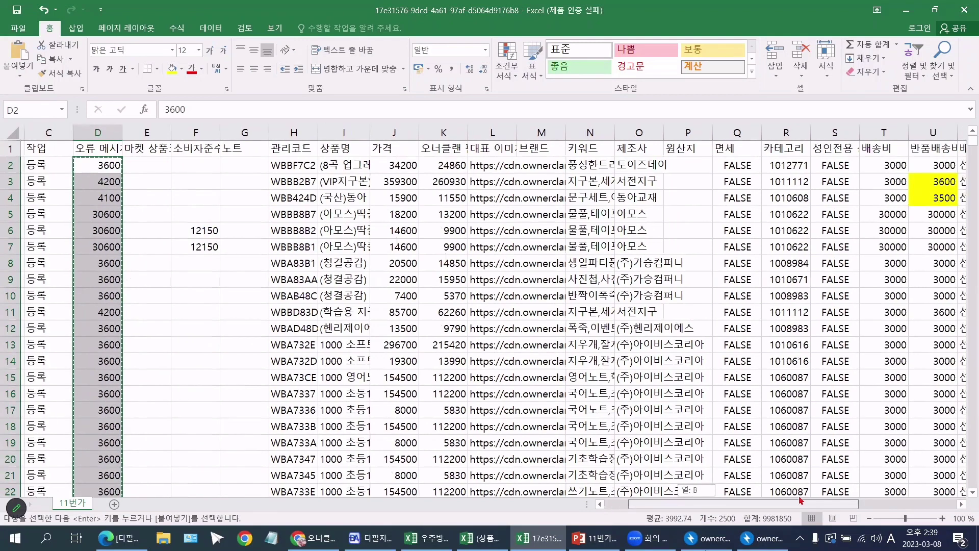
pyautogui.hscroll(-1, 631, 168)
pyautogui.click(631, 169)
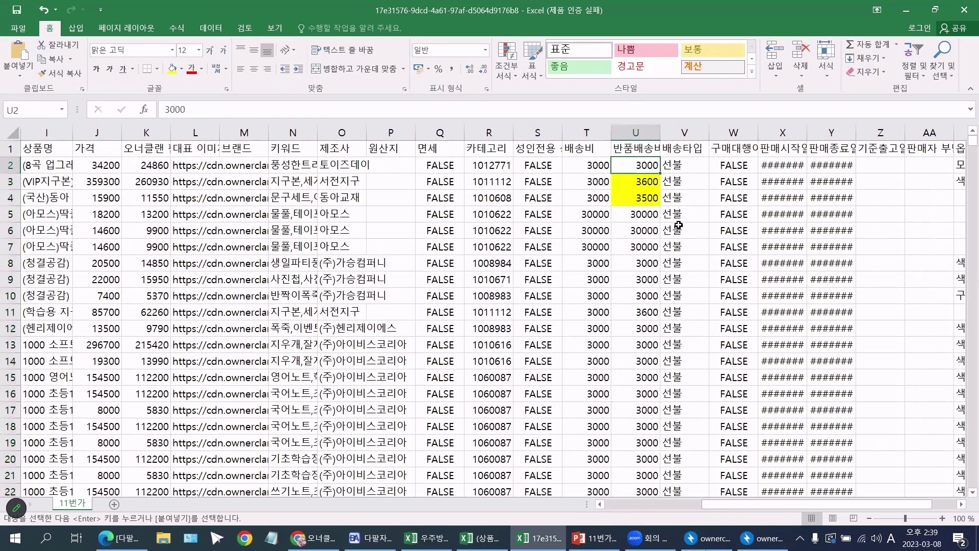
pyautogui.rightClick(625, 164)
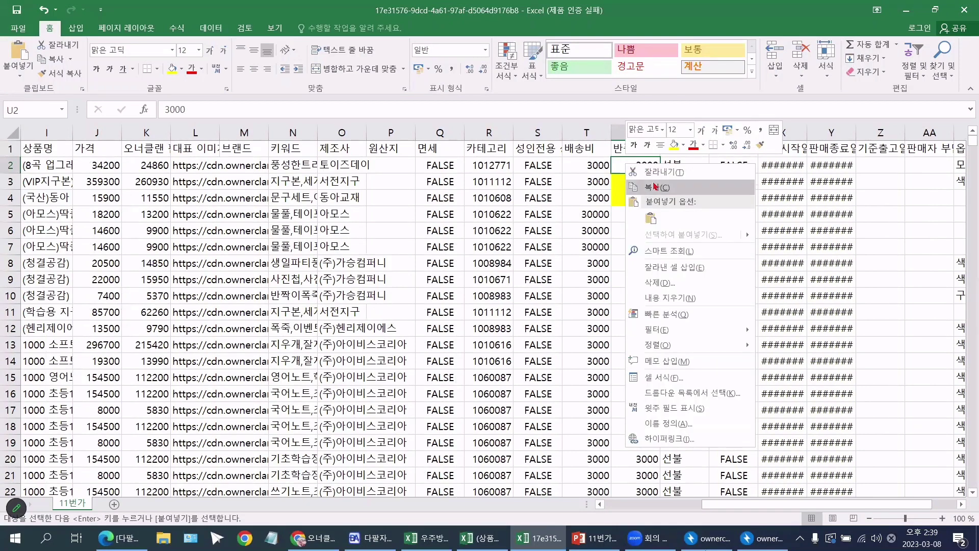
pyautogui.click(651, 219)
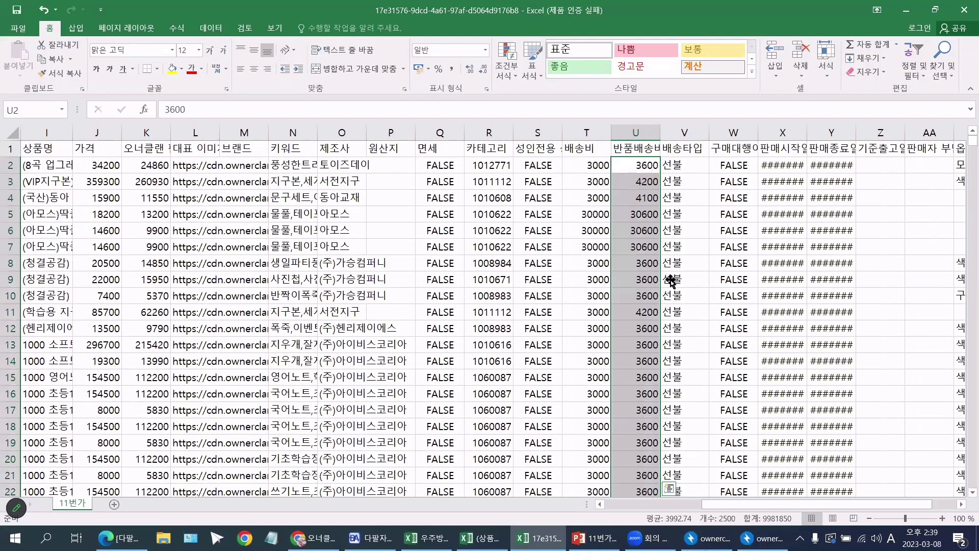
# - Check the emptied 오류 메시지 column D and the updated 반품배송비 amounts in column U
pyautogui.click(649, 185)
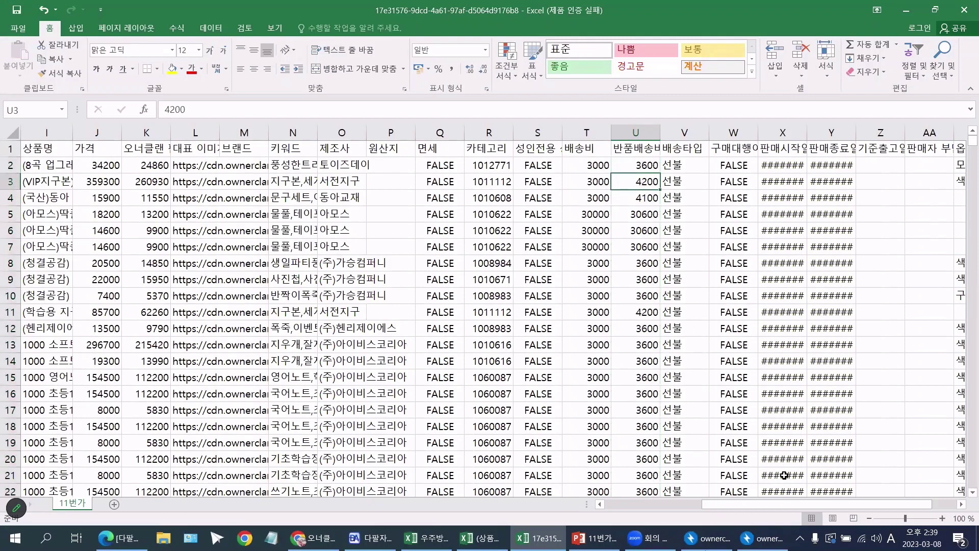
pyautogui.moveTo(815, 504); pyautogui.dragTo(720, 503)
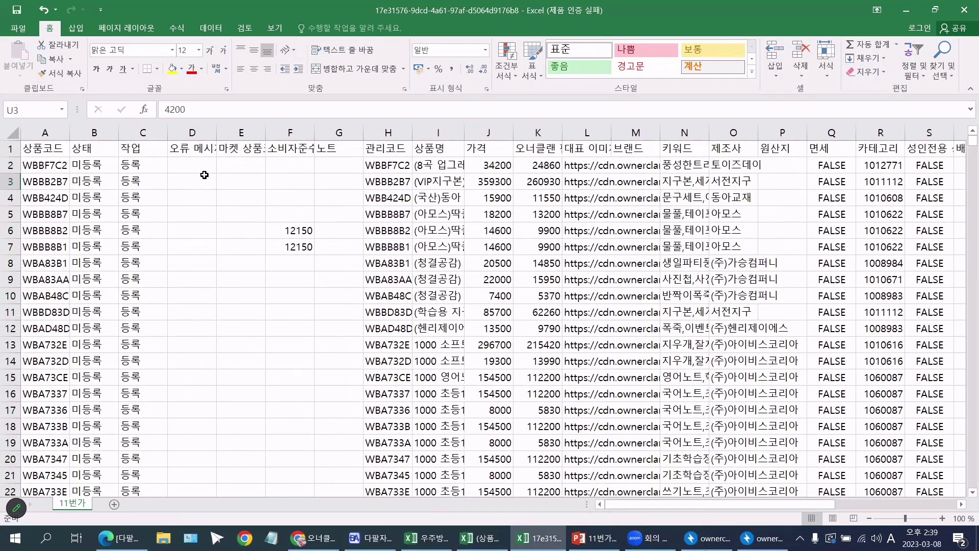
pyautogui.click(202, 169)
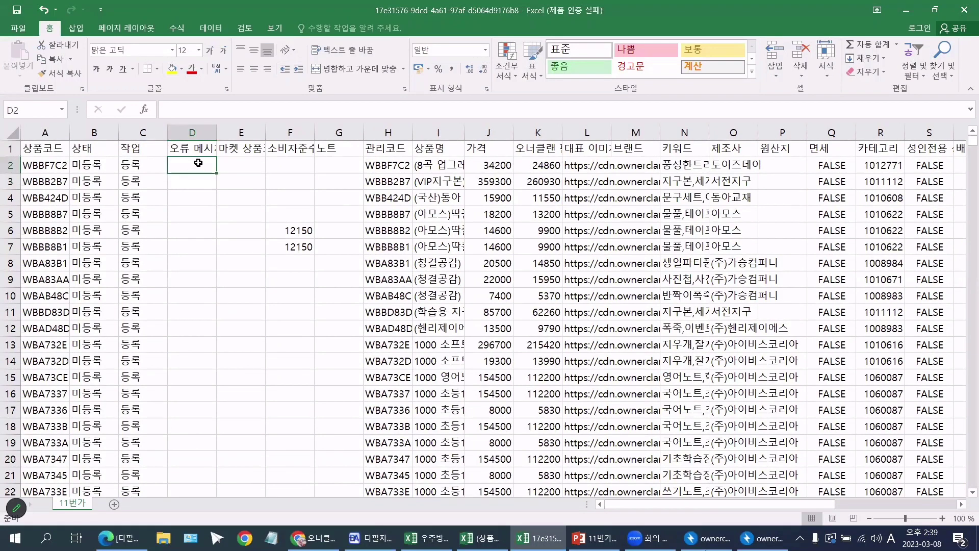
pyautogui.moveTo(657, 505); pyautogui.dragTo(741, 504)
pyautogui.click(678, 169)
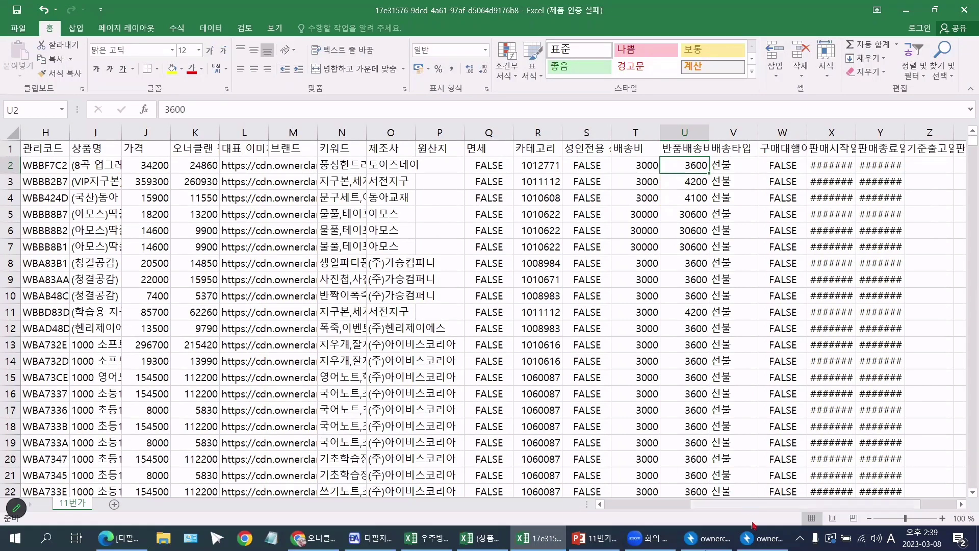
pyautogui.moveTo(755, 504); pyautogui.dragTo(721, 505)
pyautogui.hscroll(-4, 549, 444)
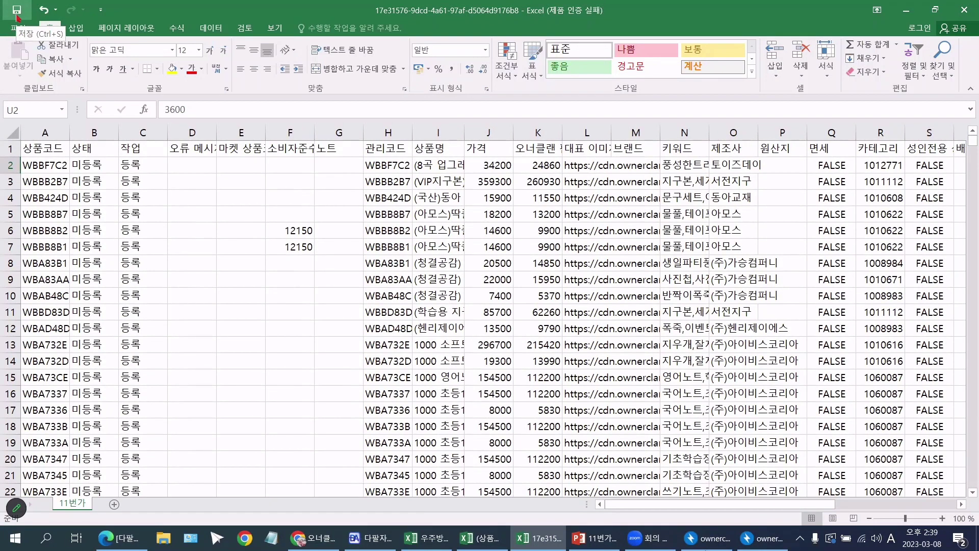
# - Save the edited workbook, switch to 다팔자 and complete the 상품 정보 확인 stage of the product import
pyautogui.click(17, 11)
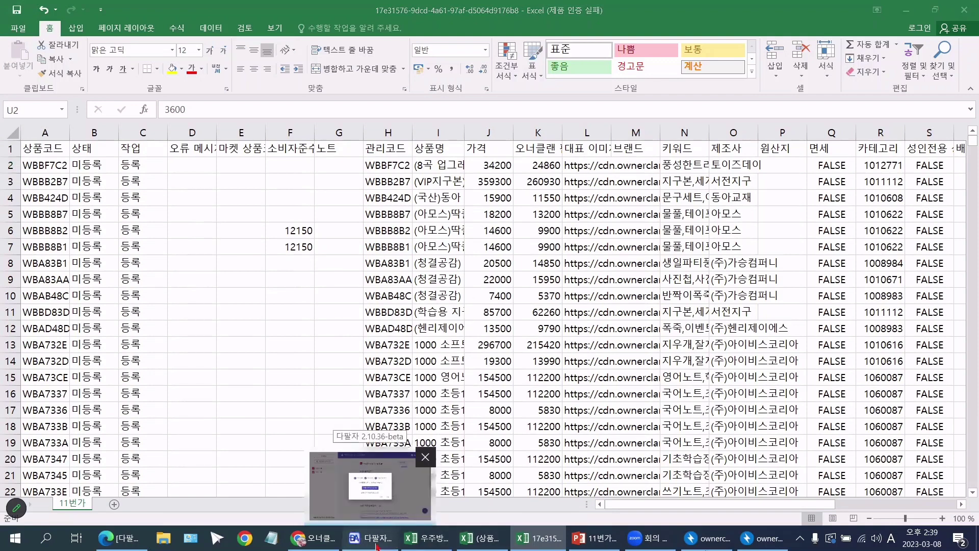
pyautogui.click(370, 479)
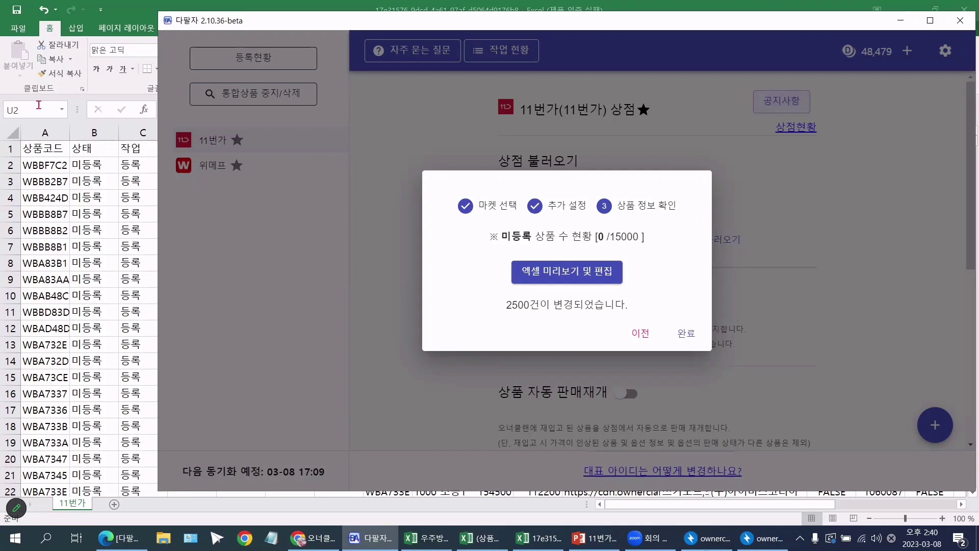
pyautogui.click(17, 9)
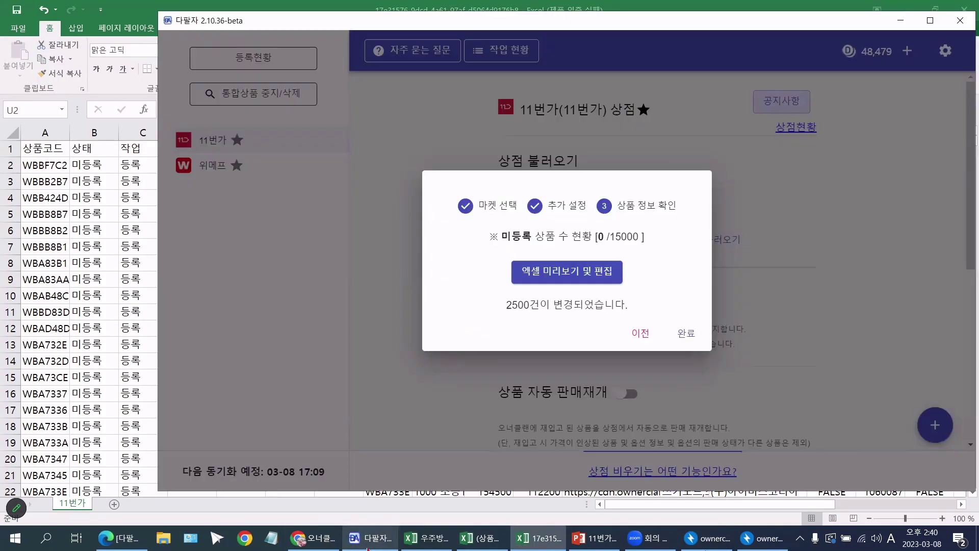
pyautogui.click(370, 538)
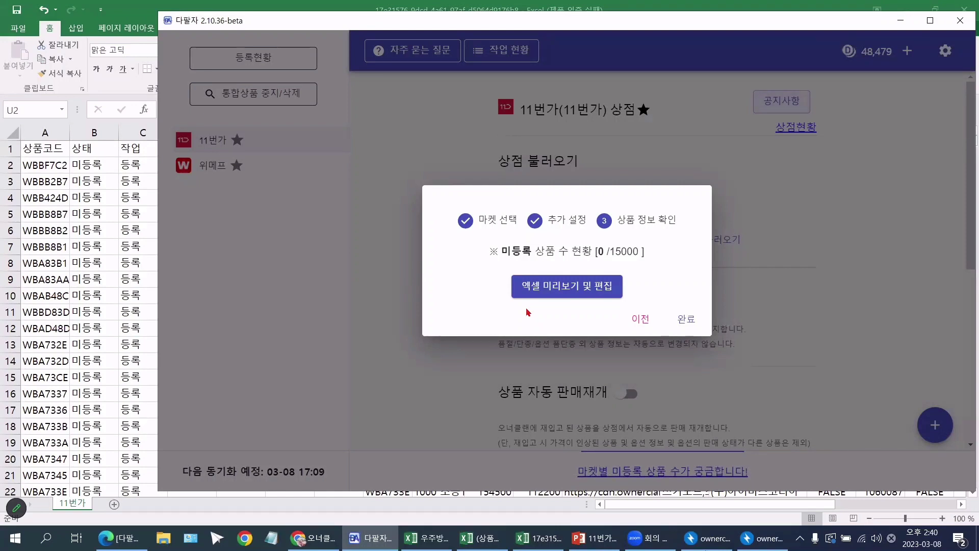
pyautogui.click(678, 319)
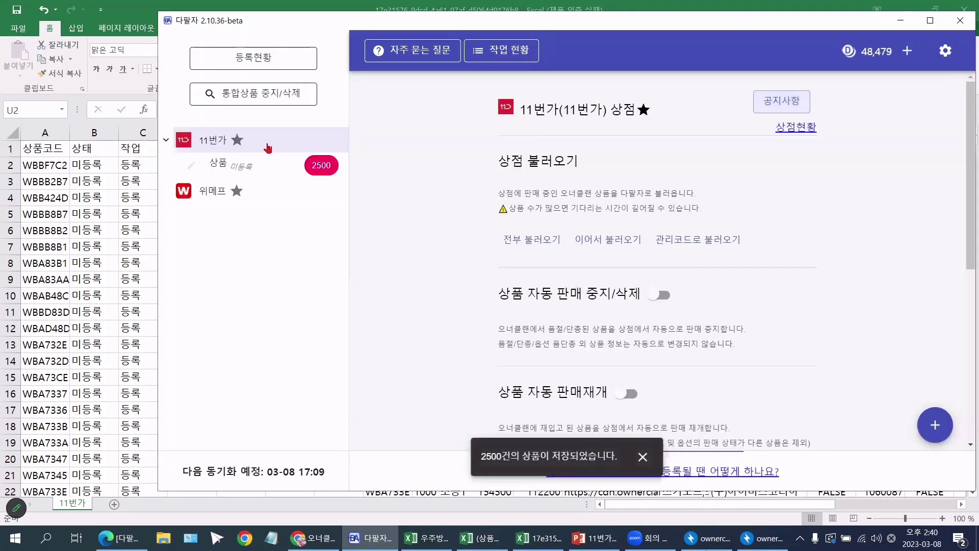
# - Open the 미등록 상품 group under 11번가 in a maximized window and show 500 products per page
pyautogui.click(249, 167)
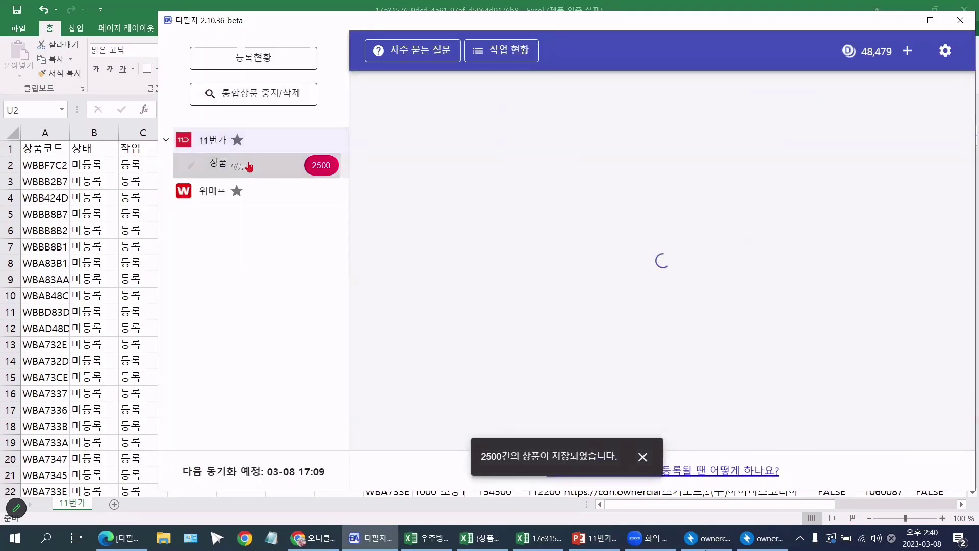
pyautogui.click(930, 21)
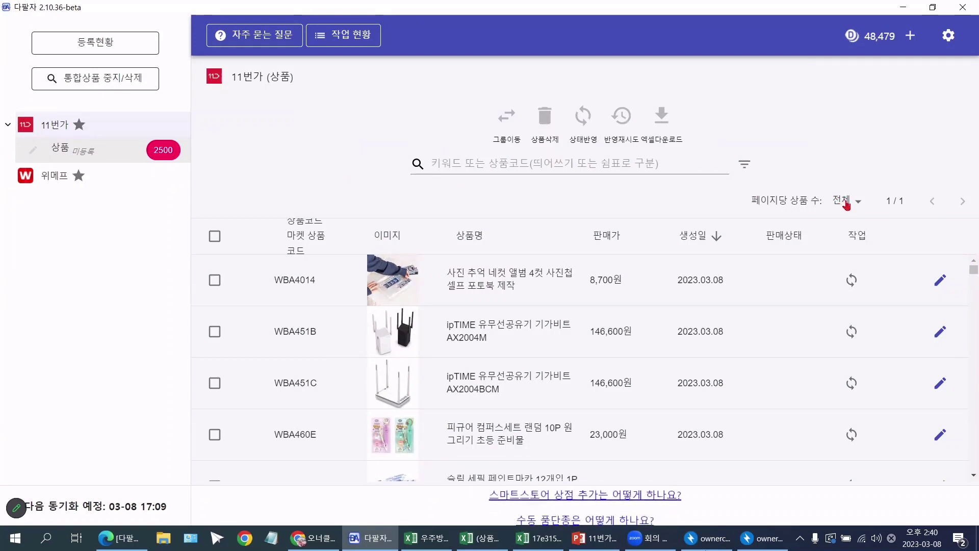
pyautogui.click(214, 237)
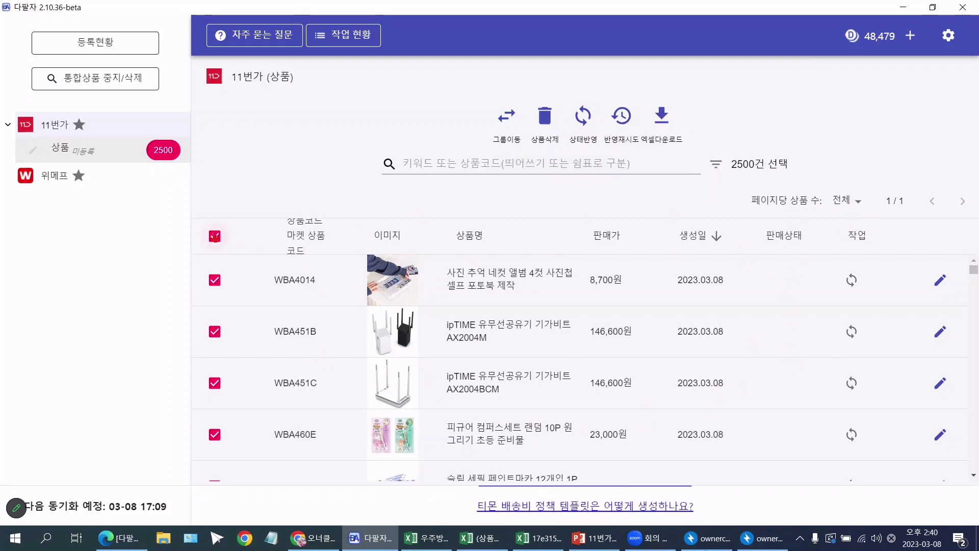
pyautogui.click(215, 236)
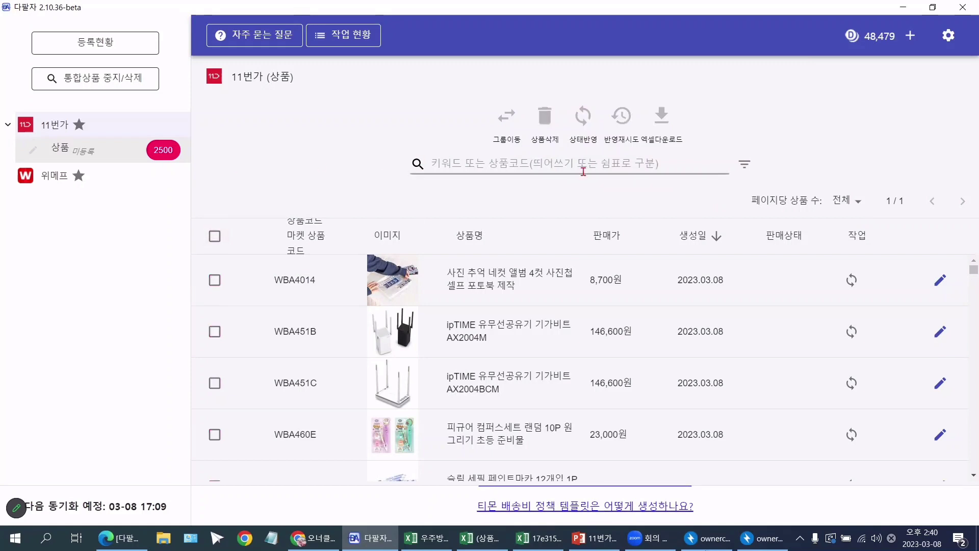
pyautogui.click(840, 201)
pyautogui.click(851, 271)
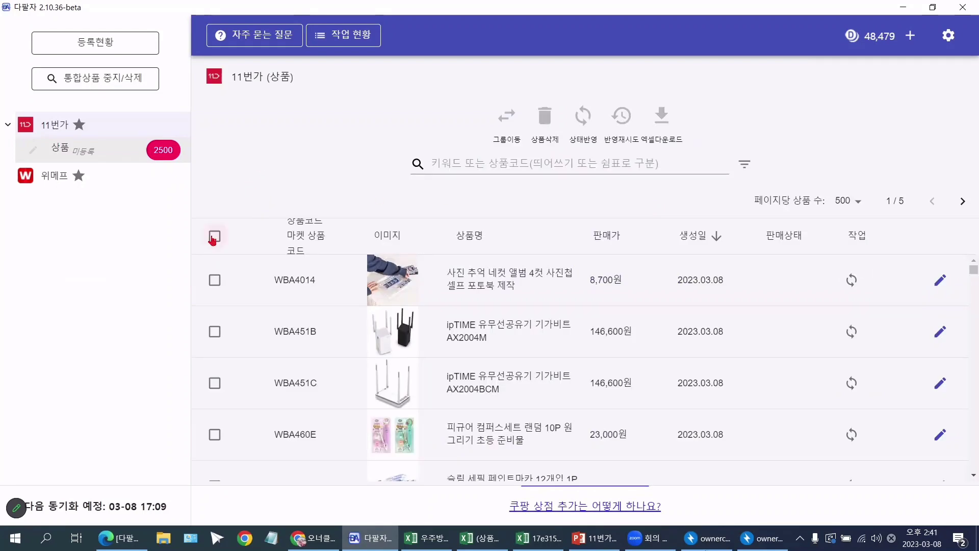
# - Select all 500 products on the first page and run 상태반영 to register them in 11번가
pyautogui.click(214, 237)
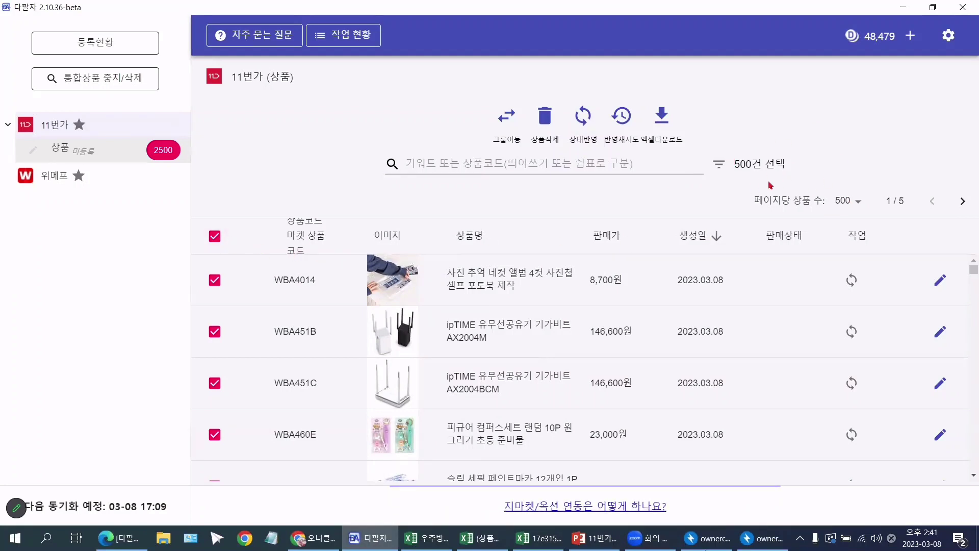
pyautogui.click(216, 236)
pyautogui.click(857, 197)
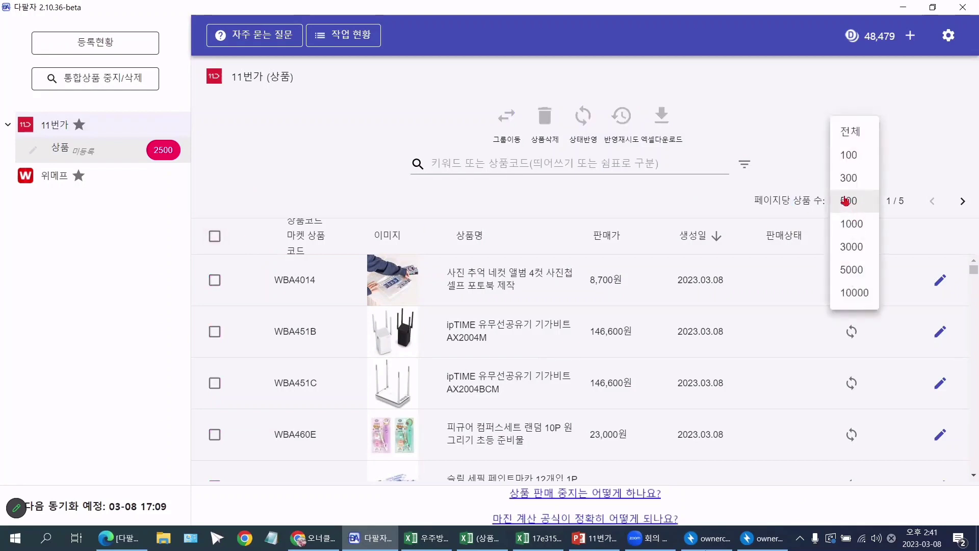
pyautogui.click(847, 200)
pyautogui.click(222, 236)
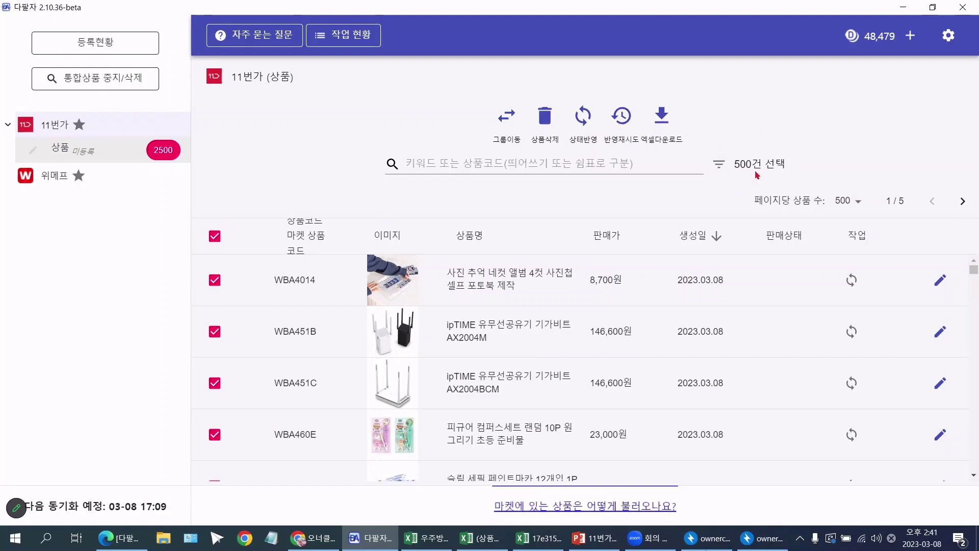
pyautogui.click(582, 119)
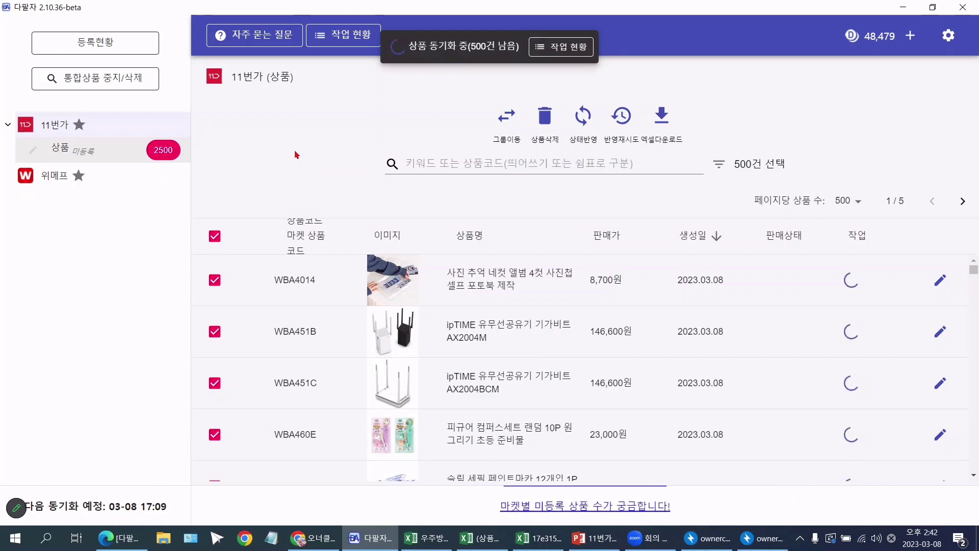
# - Turn on 상품 자동 판매 중지/삭제 and 상품 자동 판매재개 in the 11번가 store settings
pyautogui.click(66, 127)
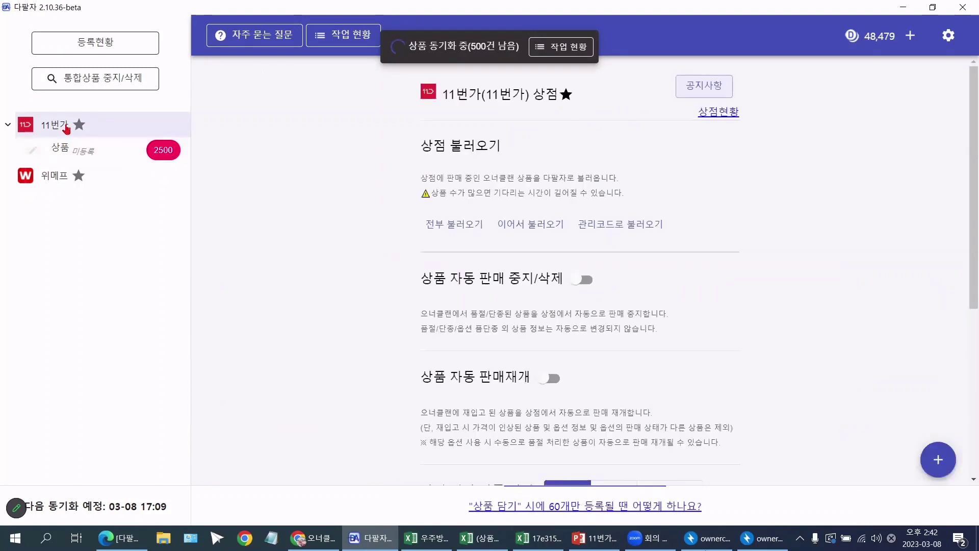
pyautogui.scroll(-3, 499, 158)
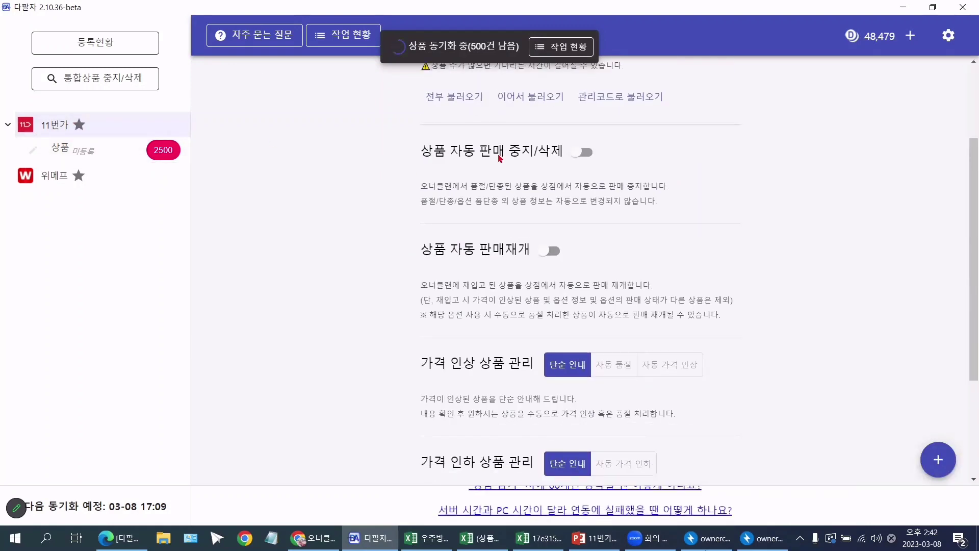
pyautogui.click(586, 154)
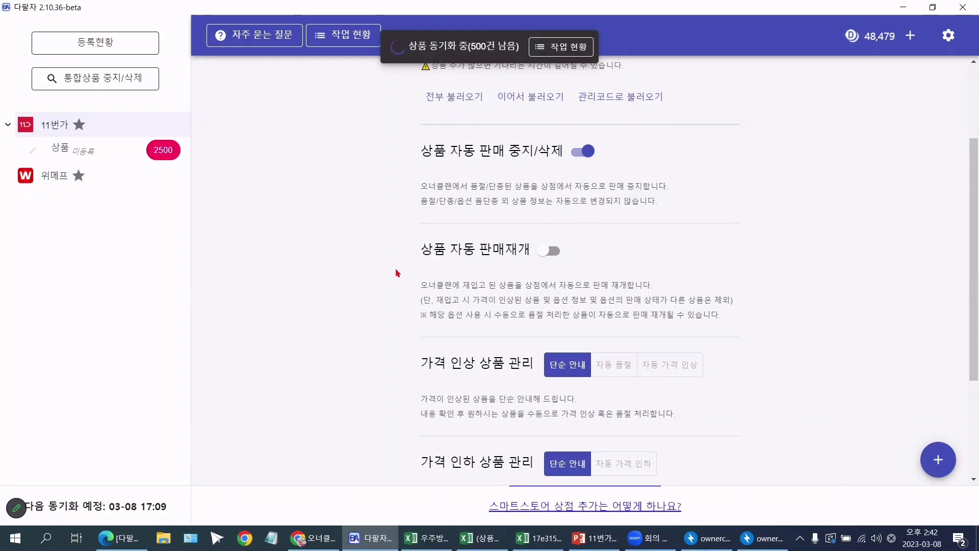
pyautogui.click(550, 251)
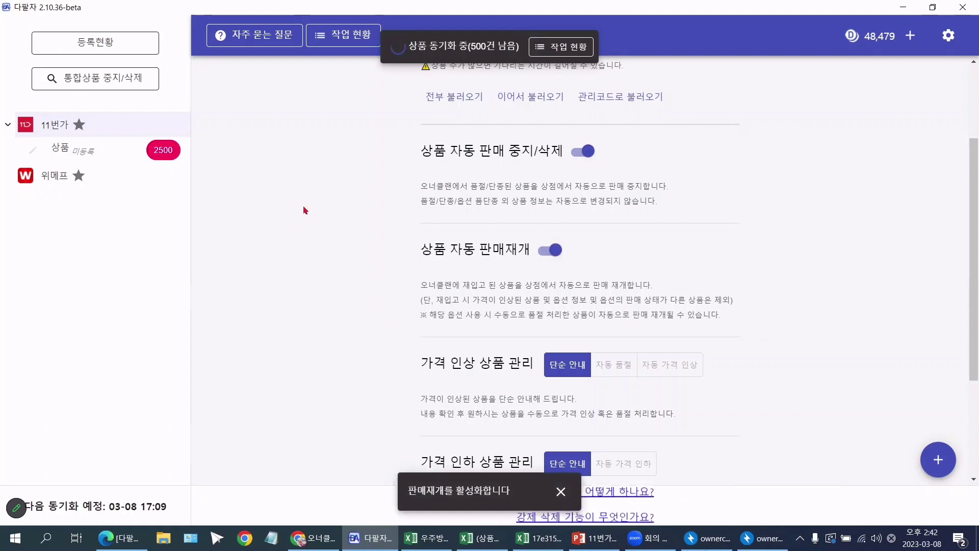
# - Switch 가격 인상 상품 관리 to 자동 가격 인상 and apply a 14.3% 마진 and a 17% 수수료
pyautogui.scroll(-3, 325, 209)
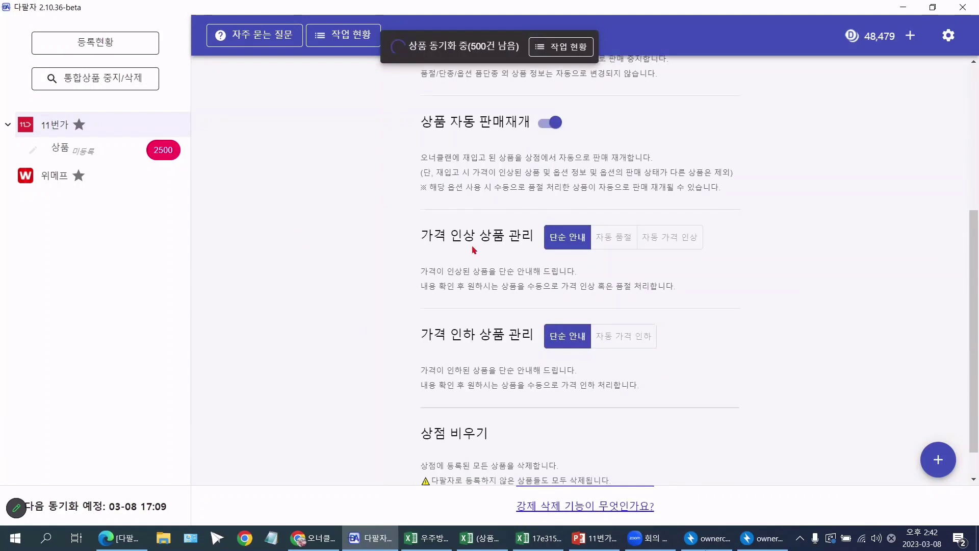
pyautogui.click(657, 242)
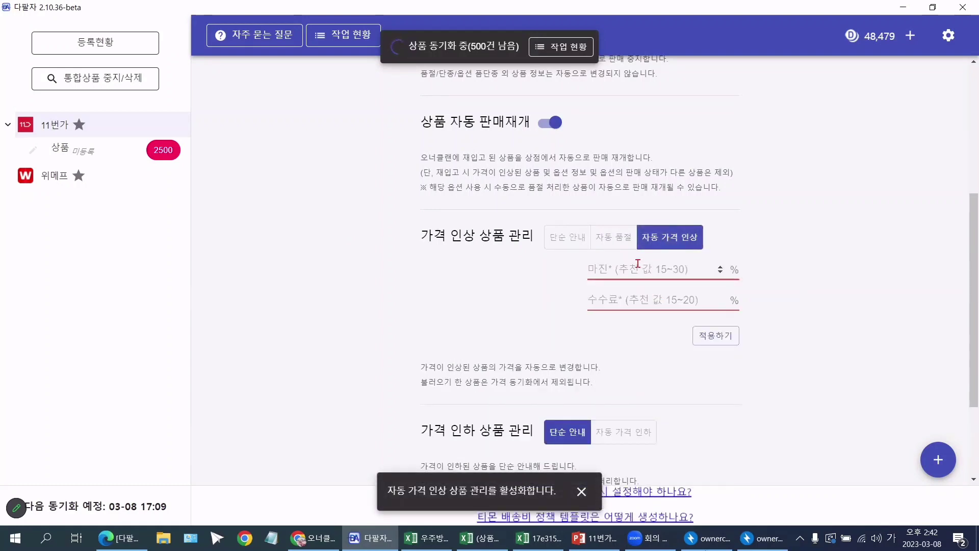
pyautogui.write('14.3')
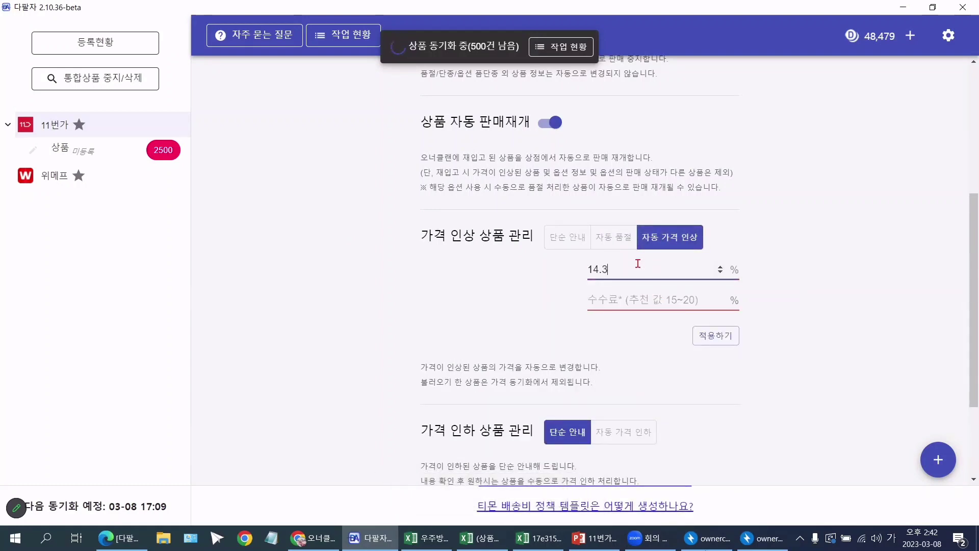
pyautogui.click(634, 295)
pyautogui.write('1')
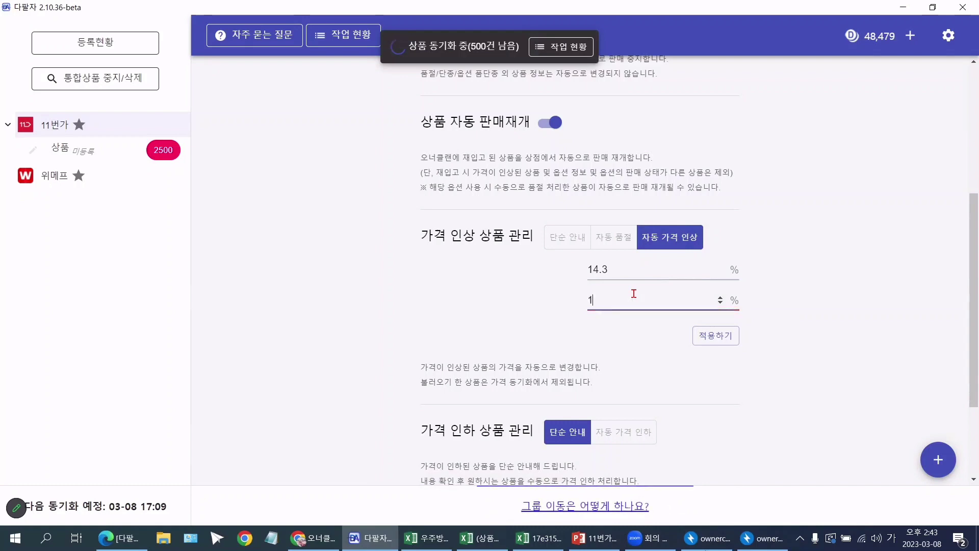
pyautogui.write('7')
pyautogui.click(717, 335)
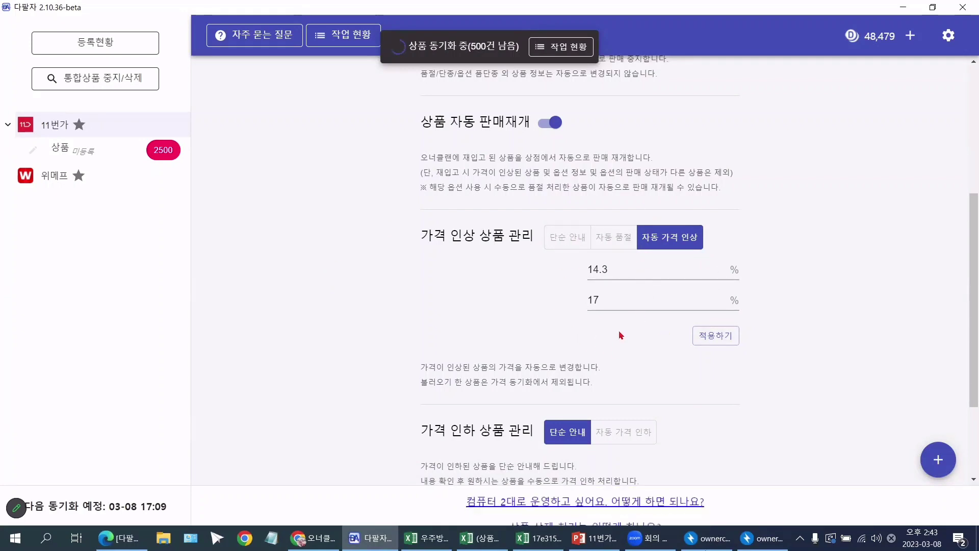
# - Switch 가격 인하 상품 관리 to 자동 가격 인하 and apply a 14.3% 마진 and a 17% 수수료
pyautogui.scroll(-2, 348, 268)
pyautogui.scroll(-1, 349, 267)
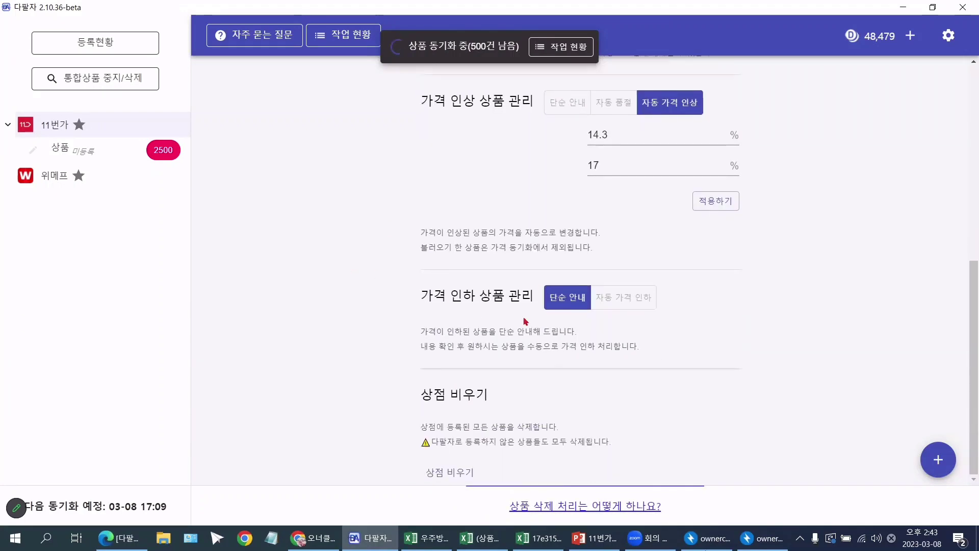
pyautogui.click(619, 305)
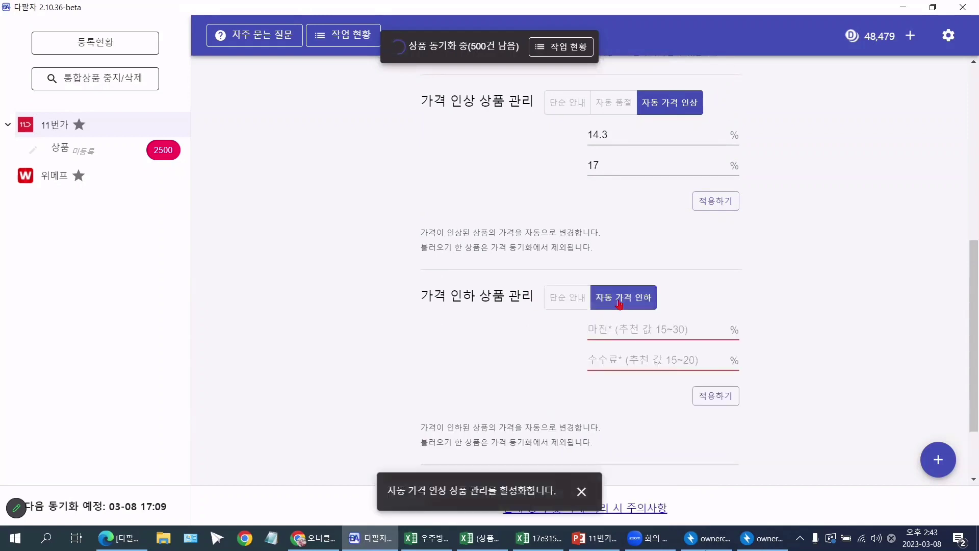
pyautogui.click(626, 330)
pyautogui.write('14.3')
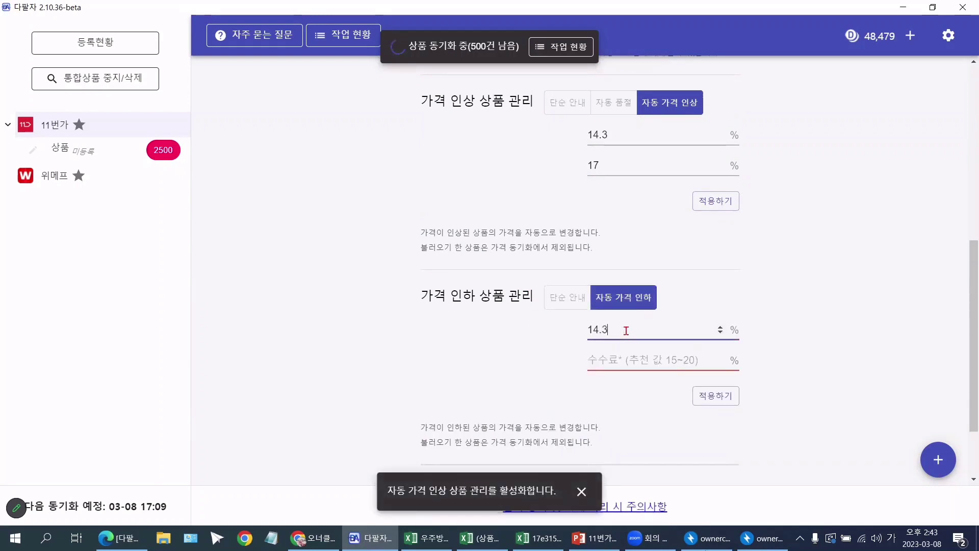
pyautogui.click(609, 361)
pyautogui.write('17')
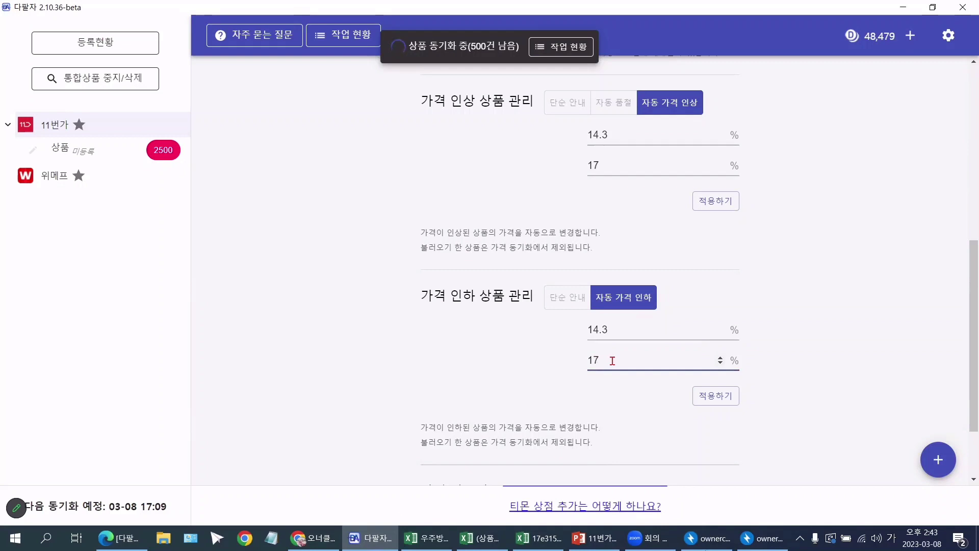
pyautogui.click(721, 397)
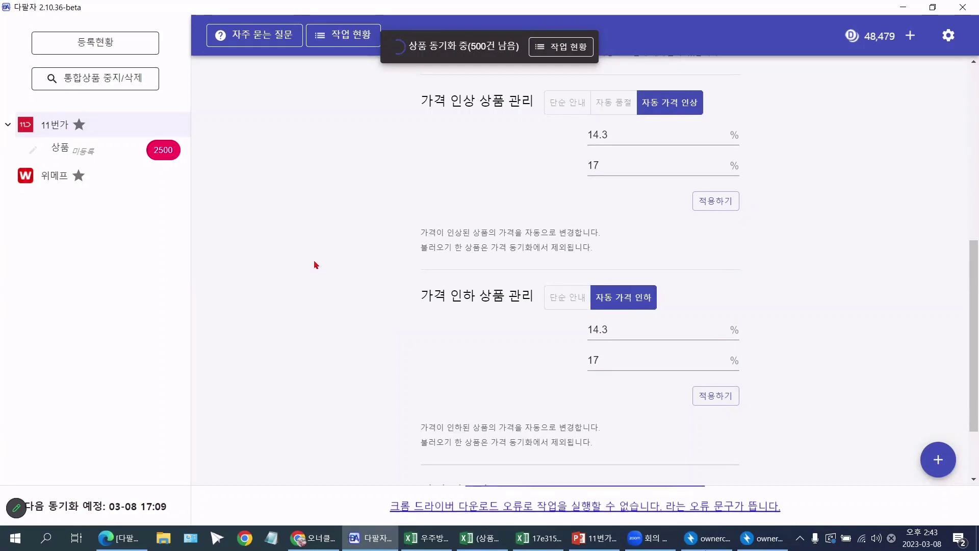
pyautogui.scroll(-2, 316, 266)
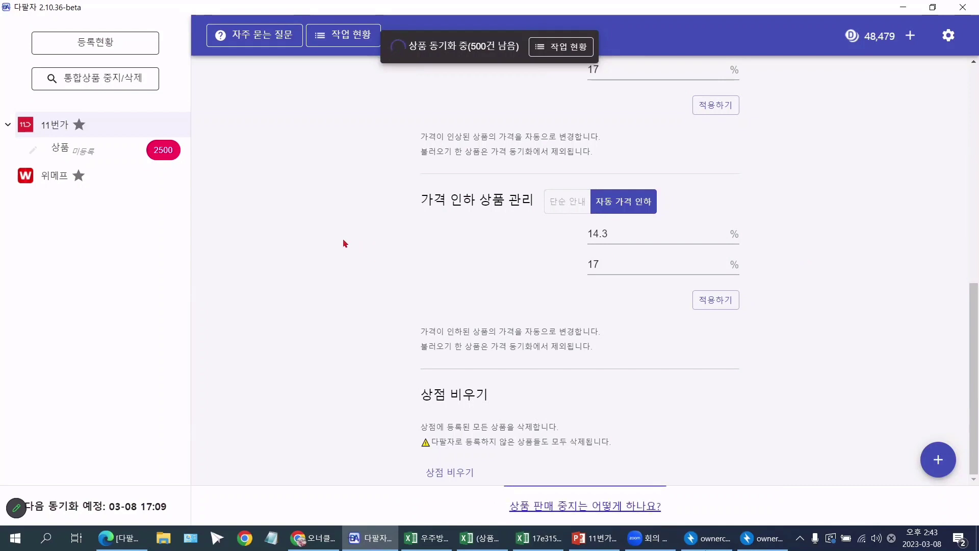
pyautogui.scroll(3, 317, 247)
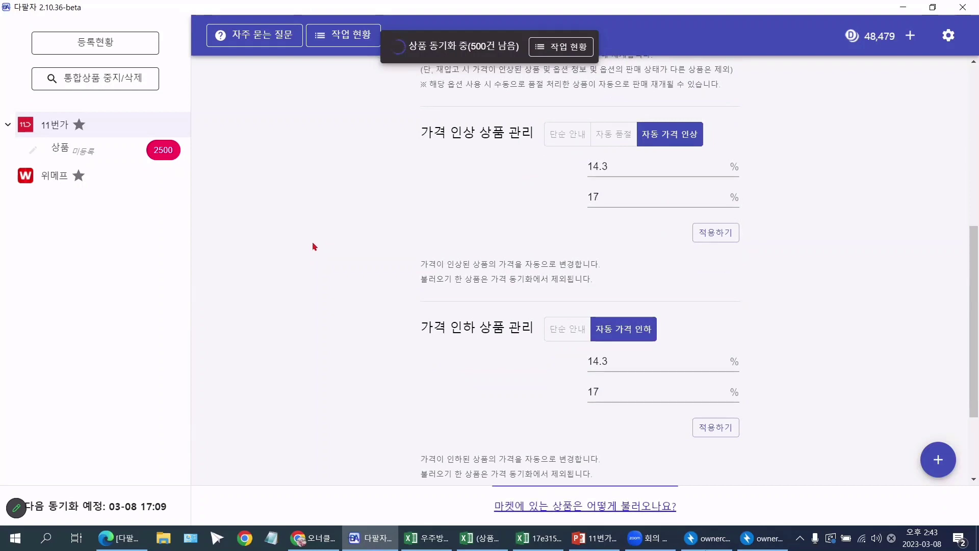
pyautogui.moveTo(595, 538)
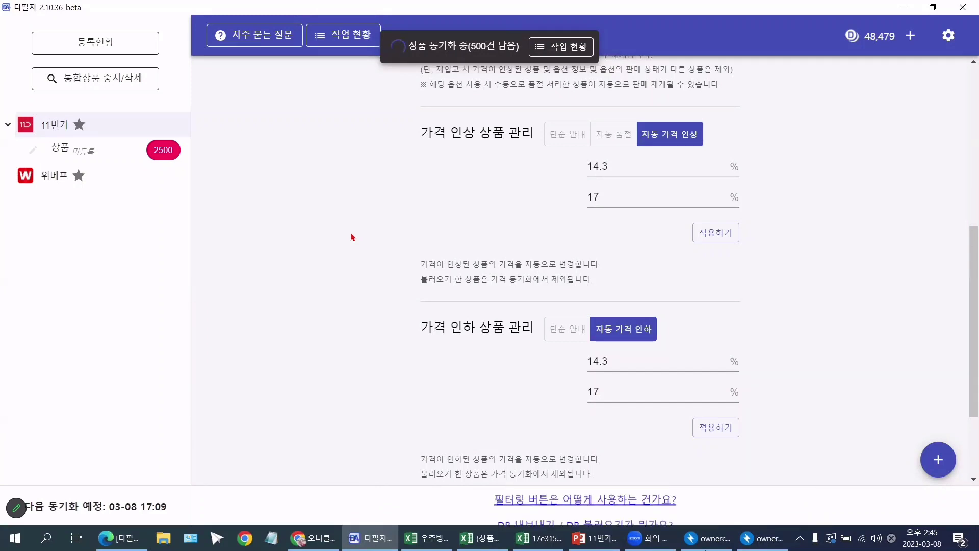
# - Open 작업 현황 and examine the 11번가 상품등록 job's progress, 상태 and 메시지 columns
pyautogui.click(318, 35)
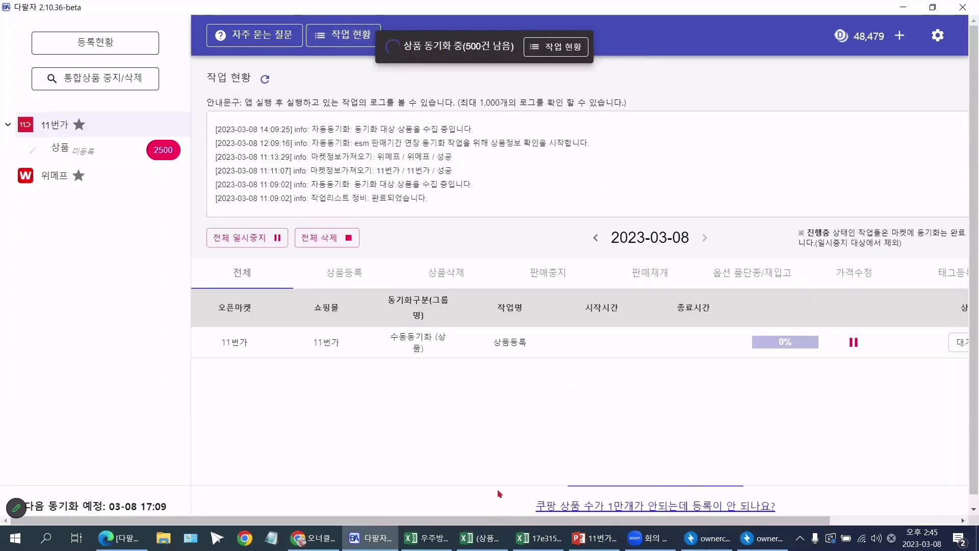
pyautogui.hscroll(3, 575, 390)
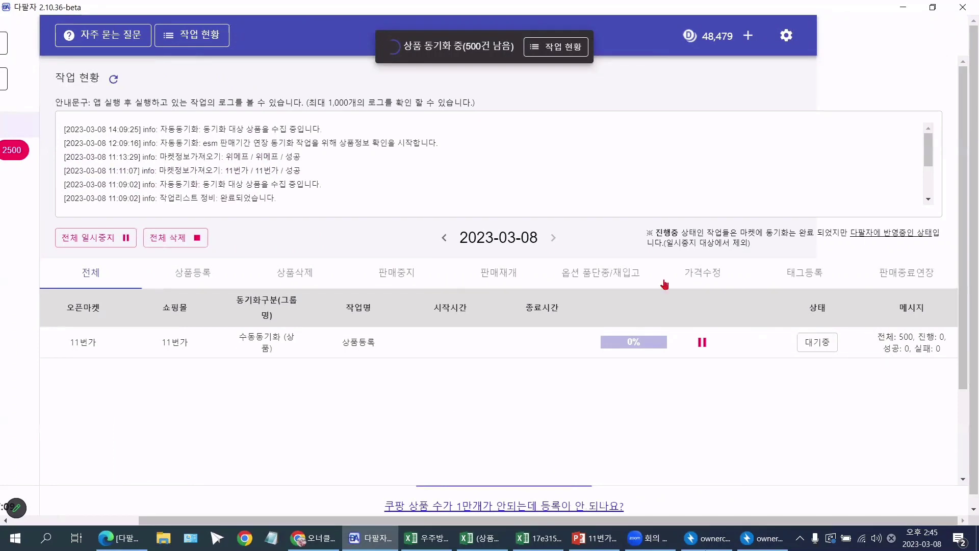
pyautogui.hscroll(-3, 117, 74)
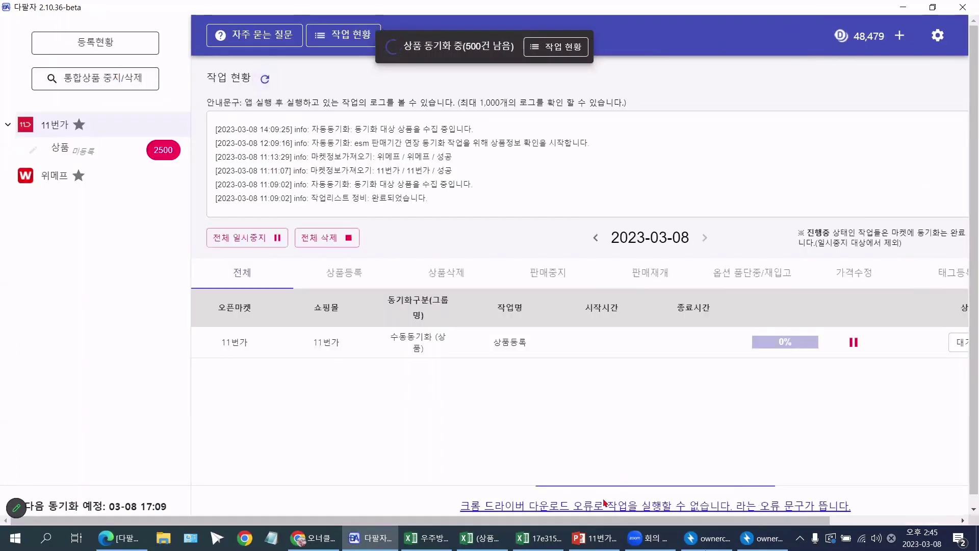
pyautogui.hscroll(3, 909, 372)
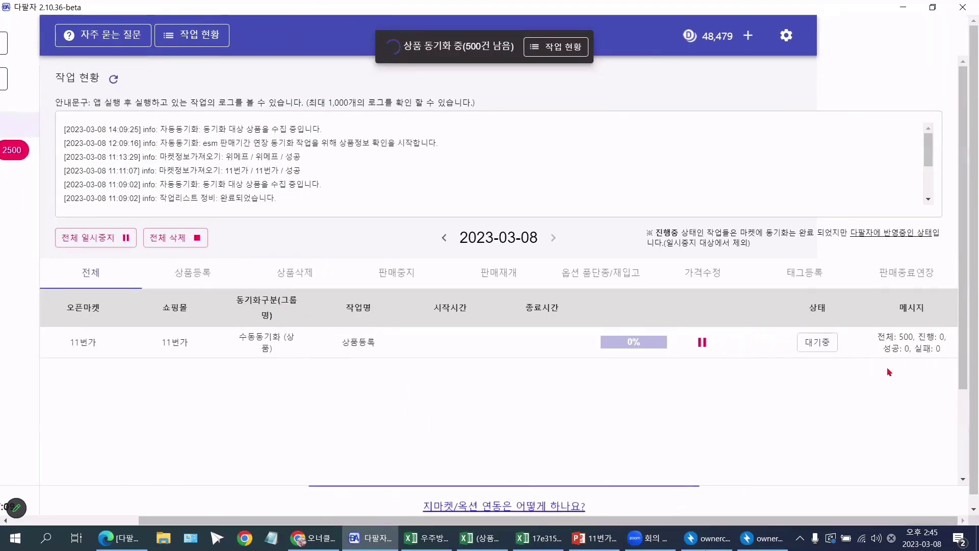
pyautogui.hscroll(-3, 343, 305)
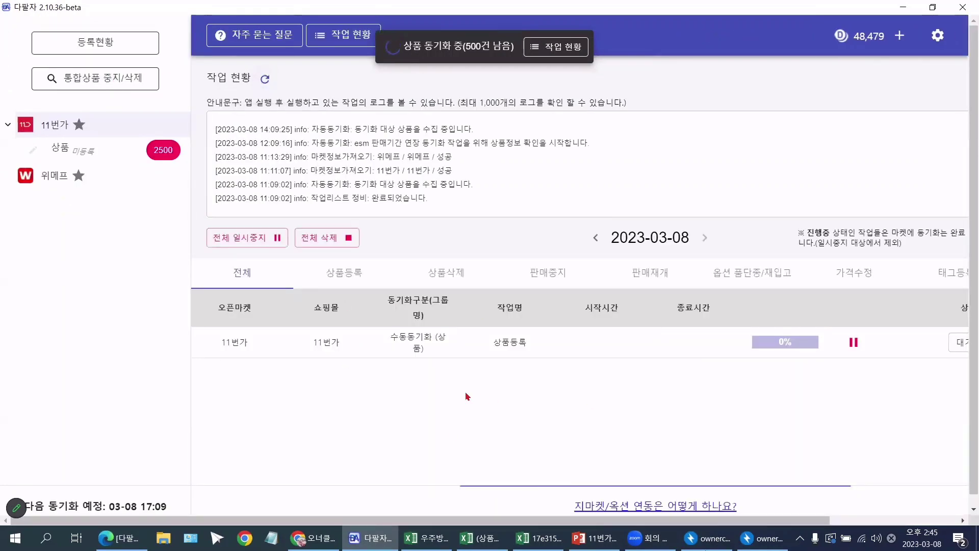
pyautogui.hscroll(3, 437, 521)
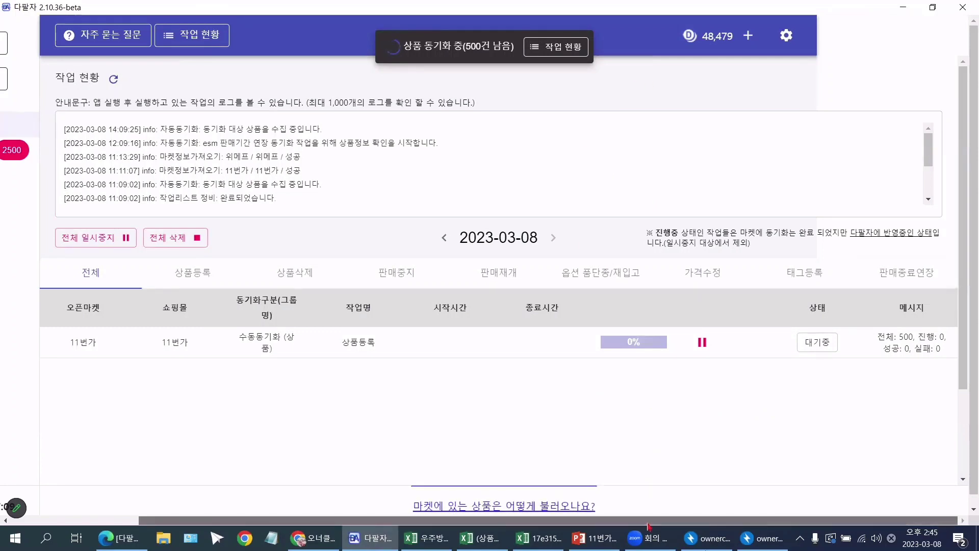
pyautogui.hscroll(-3, 648, 523)
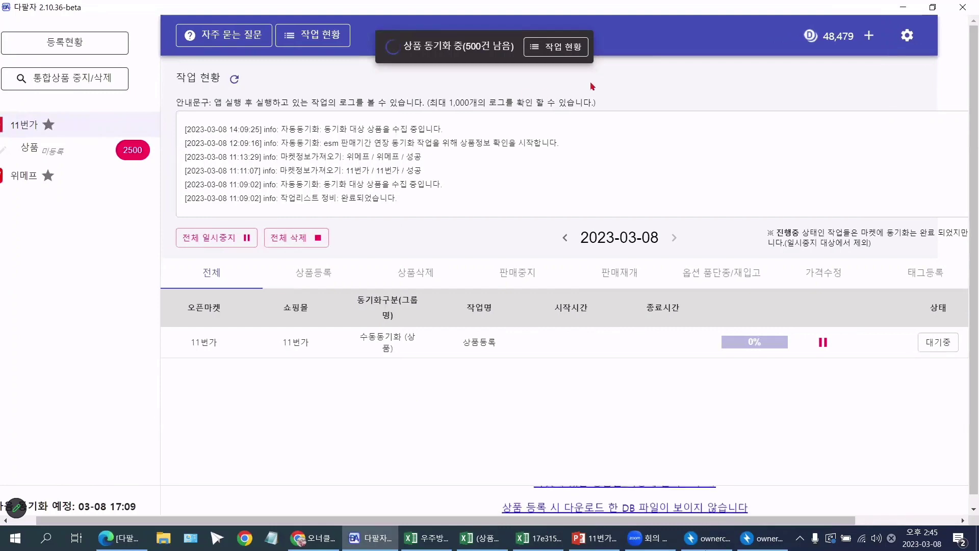